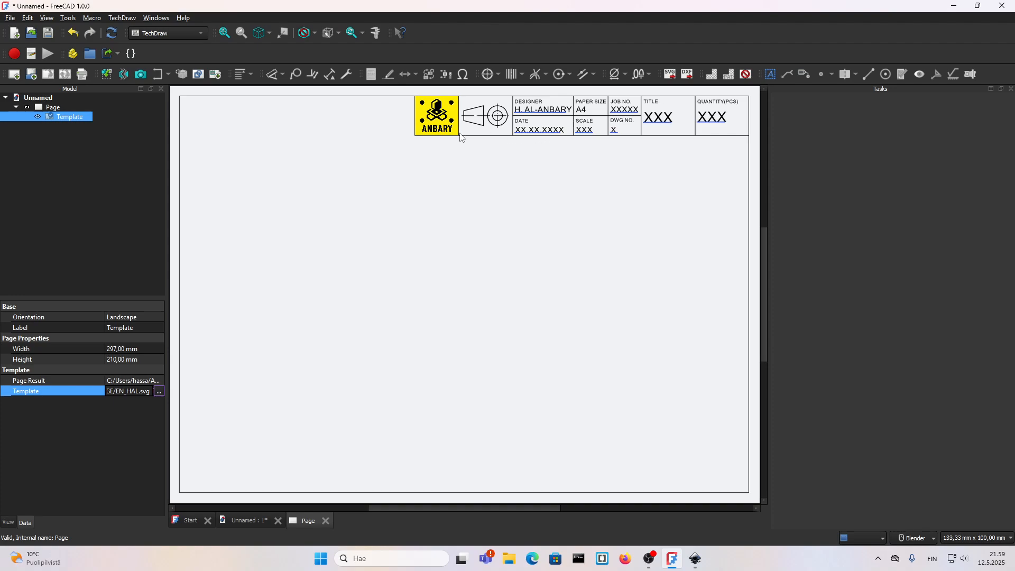
left_click(522, 133)
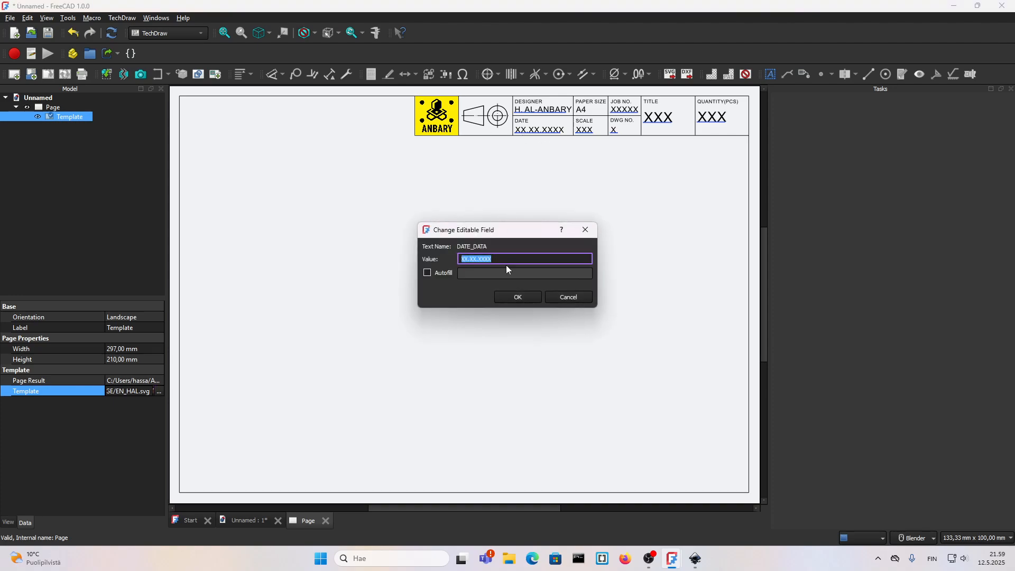
type("FDSAFDSAF")
left_click(561, 299)
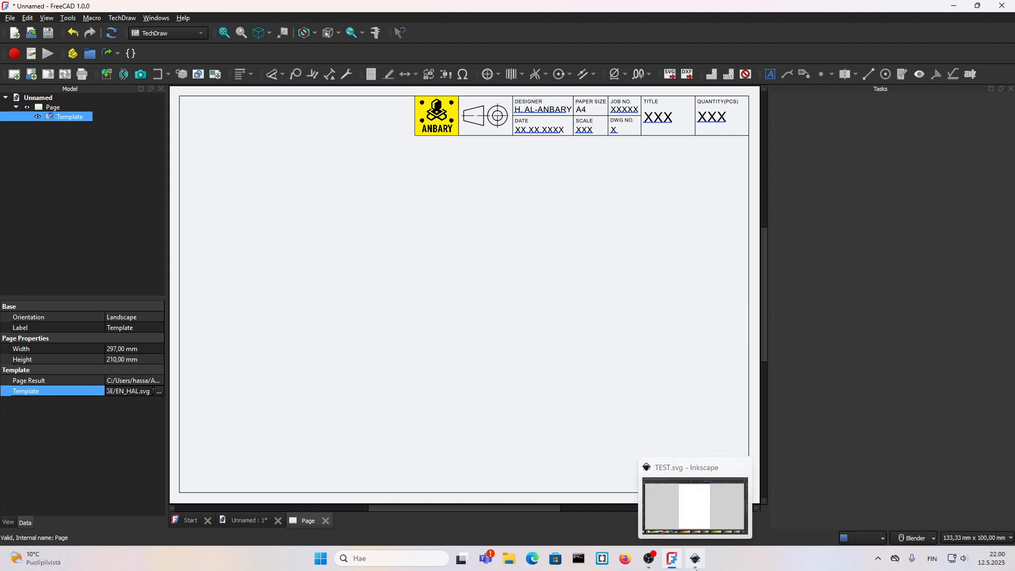
Step: Switch to the TEST.svg document in Inkscape and open the XML Editor
left_click(695, 558)
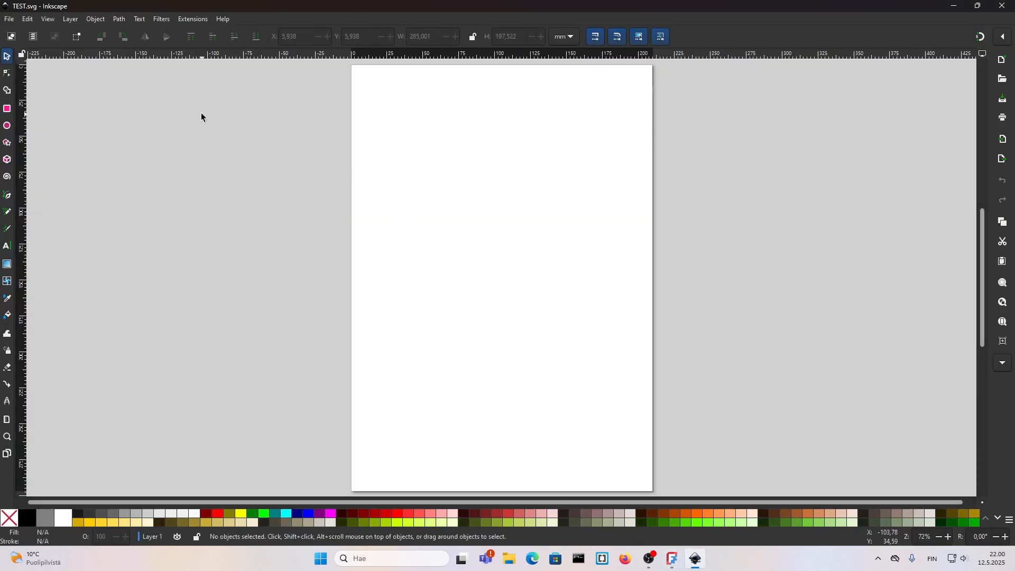
left_click(30, 22)
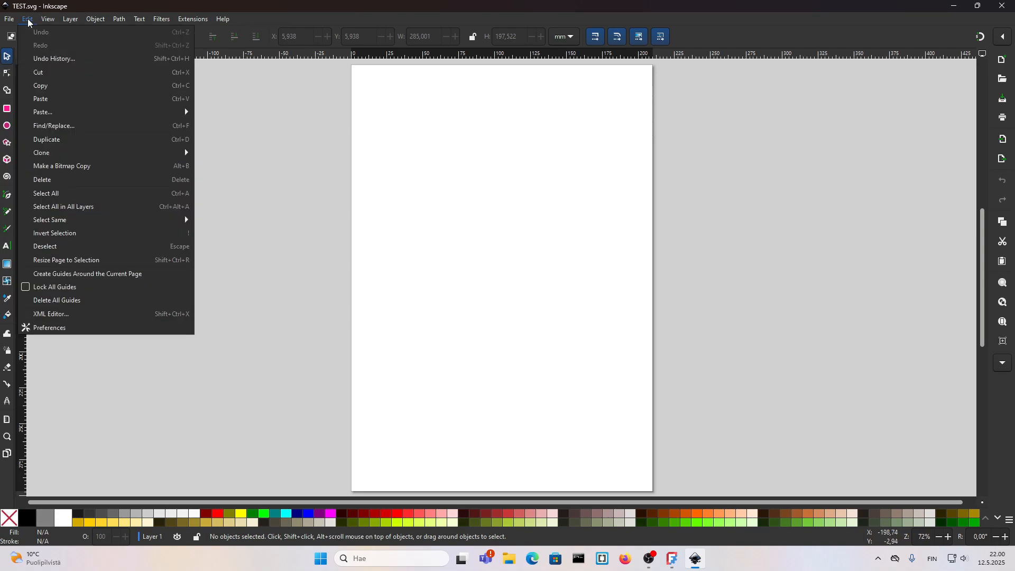
left_click(57, 314)
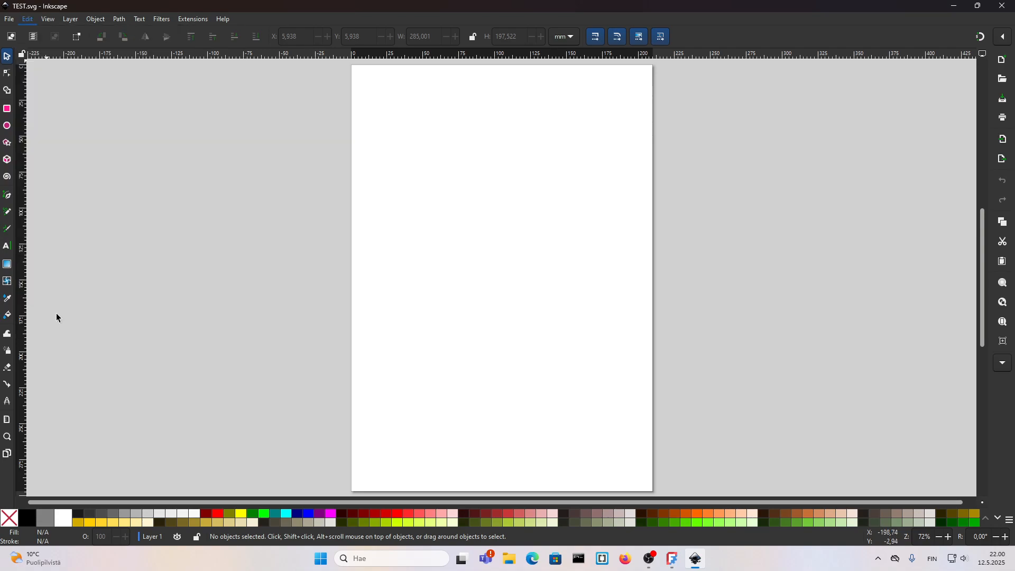
Step: Open the Layers and Objects, Align and Distribute, and Fill and Stroke panels
left_click(79, 19)
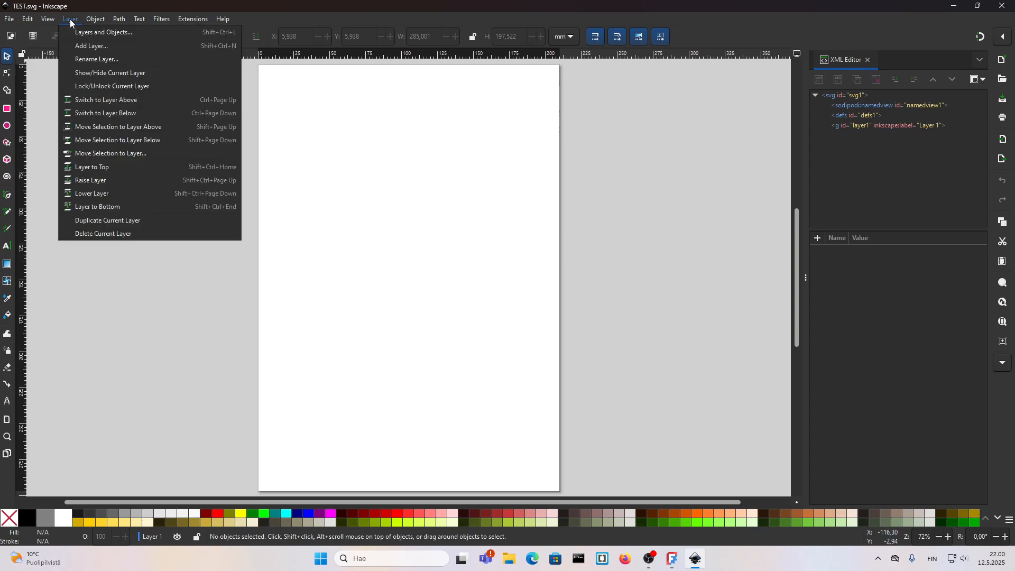
left_click(87, 30)
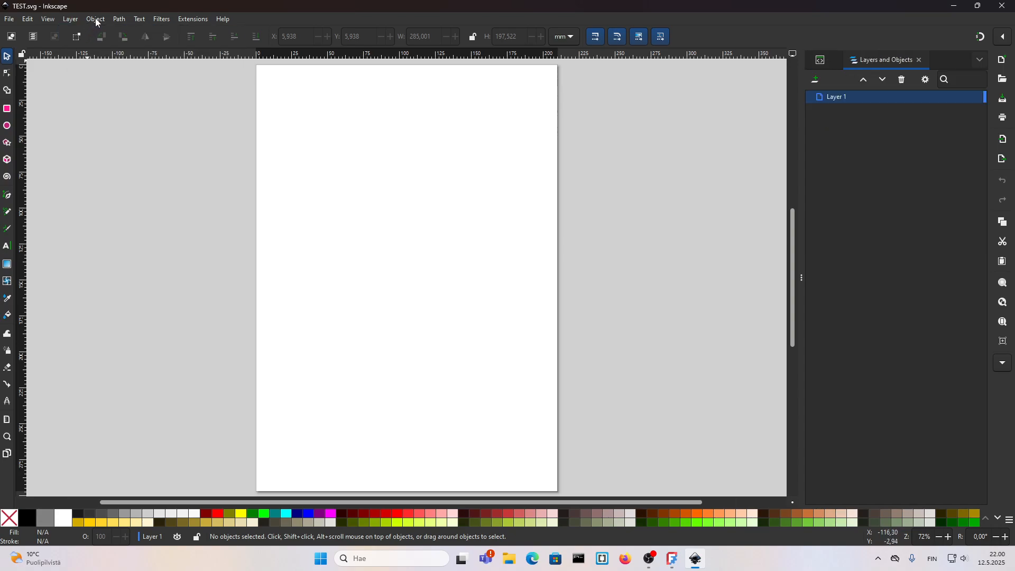
left_click(96, 19)
left_click(133, 366)
double_click(47, 543)
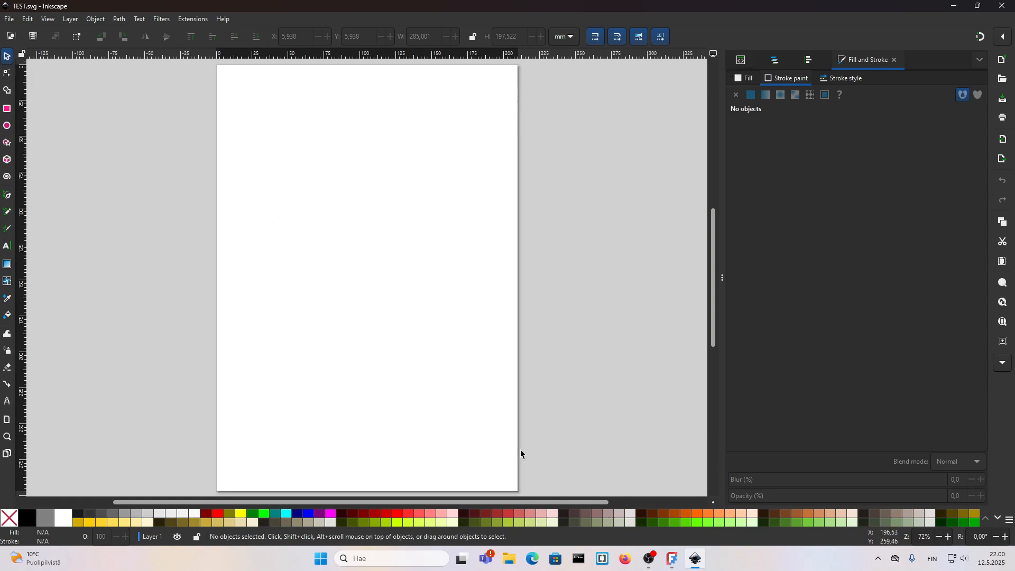
Step: Open Document Properties, set the A4 page to landscape orientation, and close the panel
left_click(673, 560)
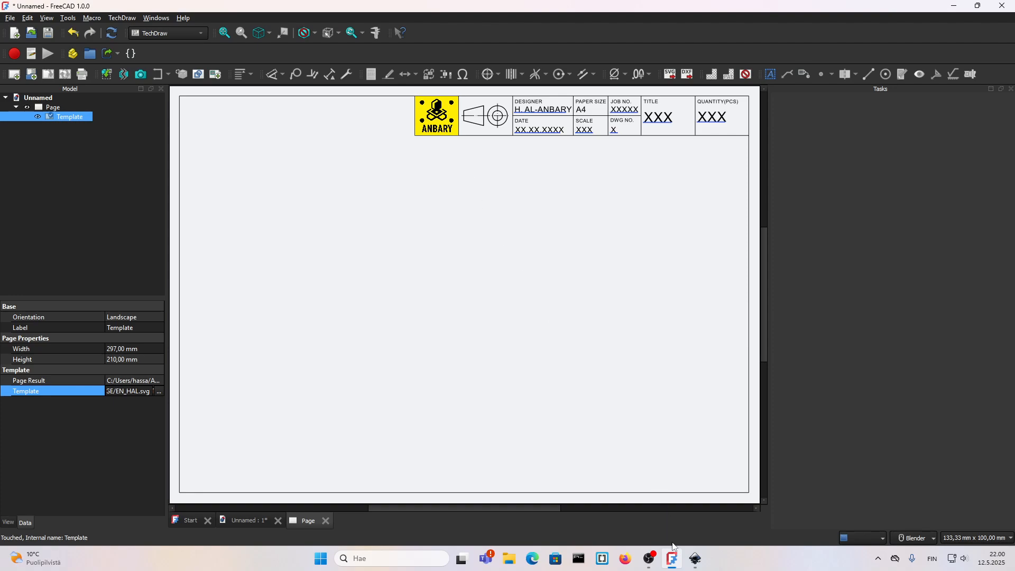
left_click(695, 559)
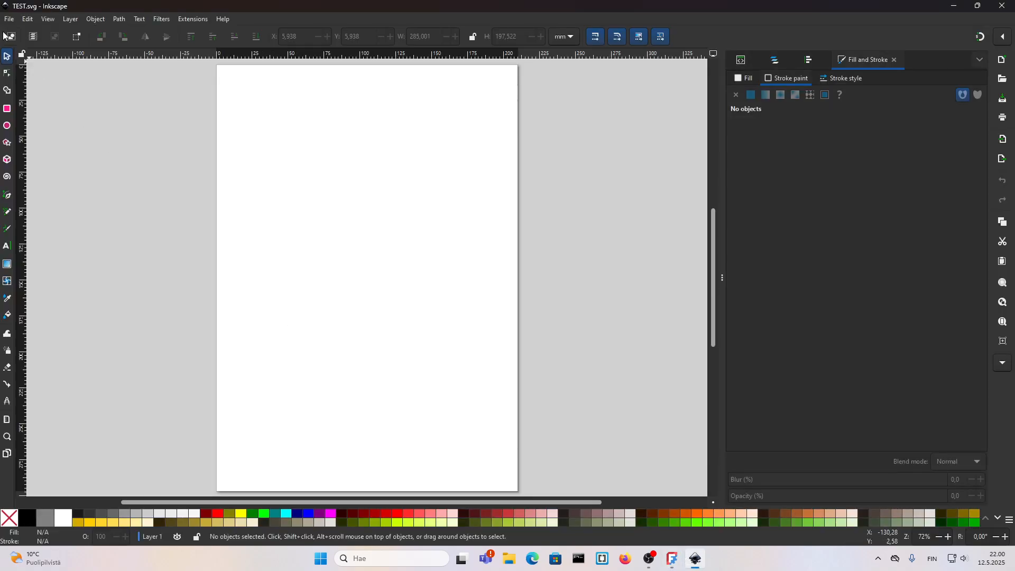
left_click(10, 20)
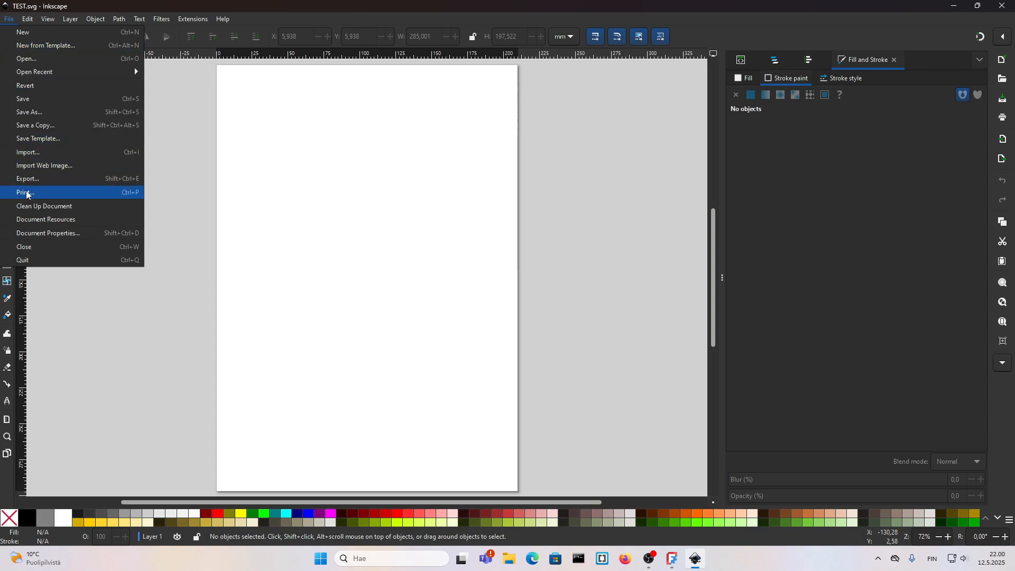
left_click(59, 229)
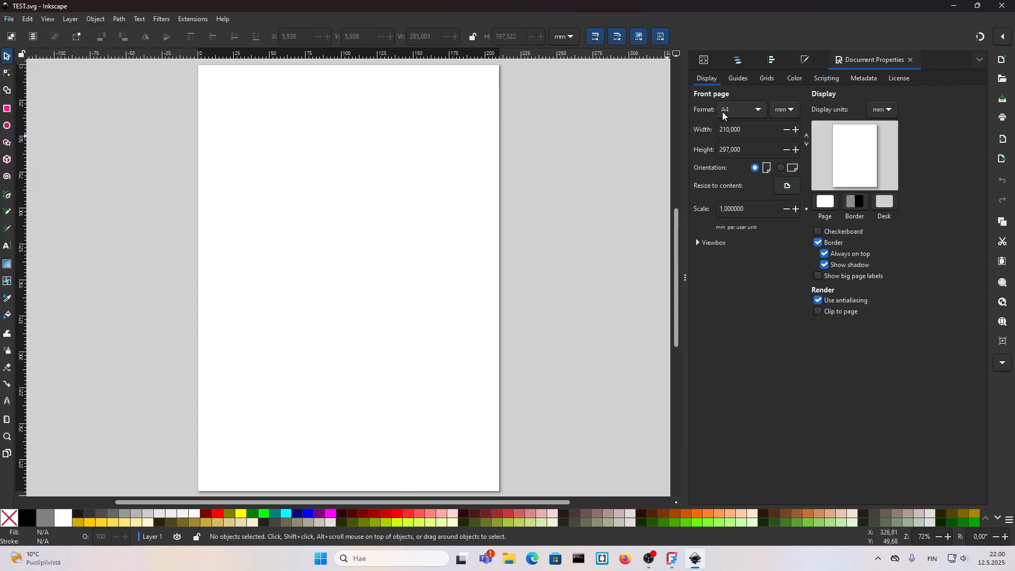
left_click(725, 110)
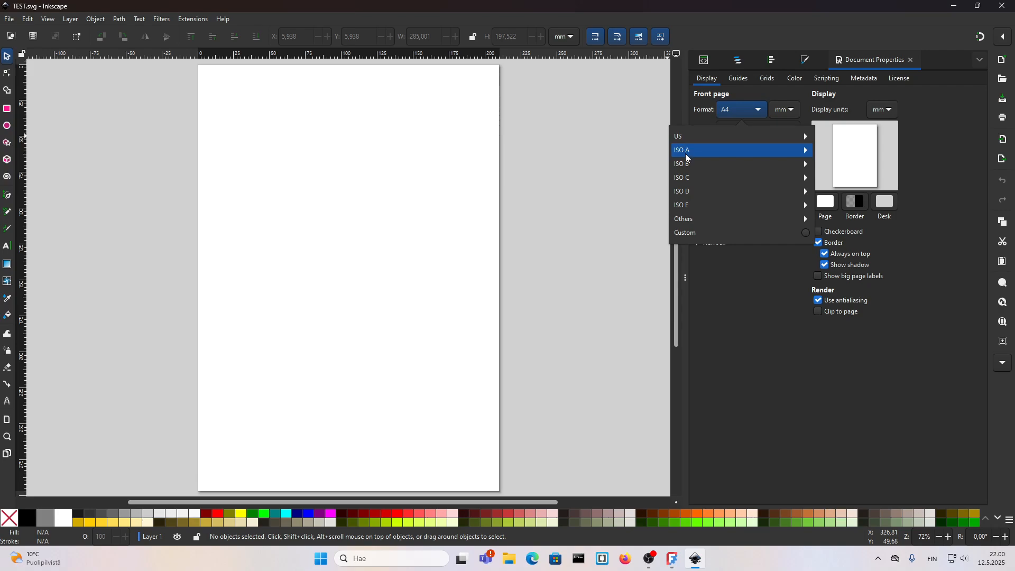
left_click(724, 319)
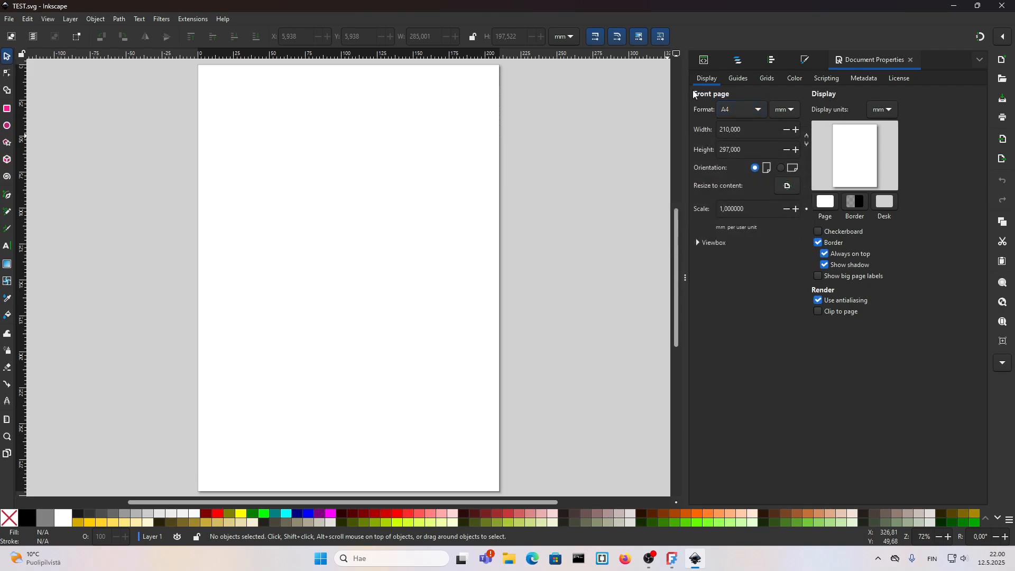
left_click(781, 168)
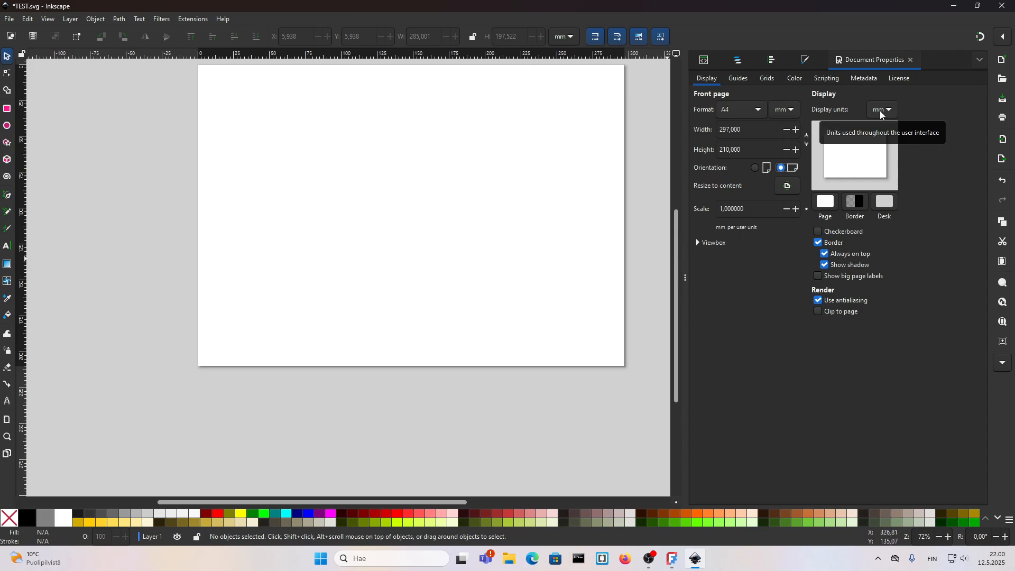
left_click_drag(436, 197, 410, 259)
scroll(392, 285, "up", 1)
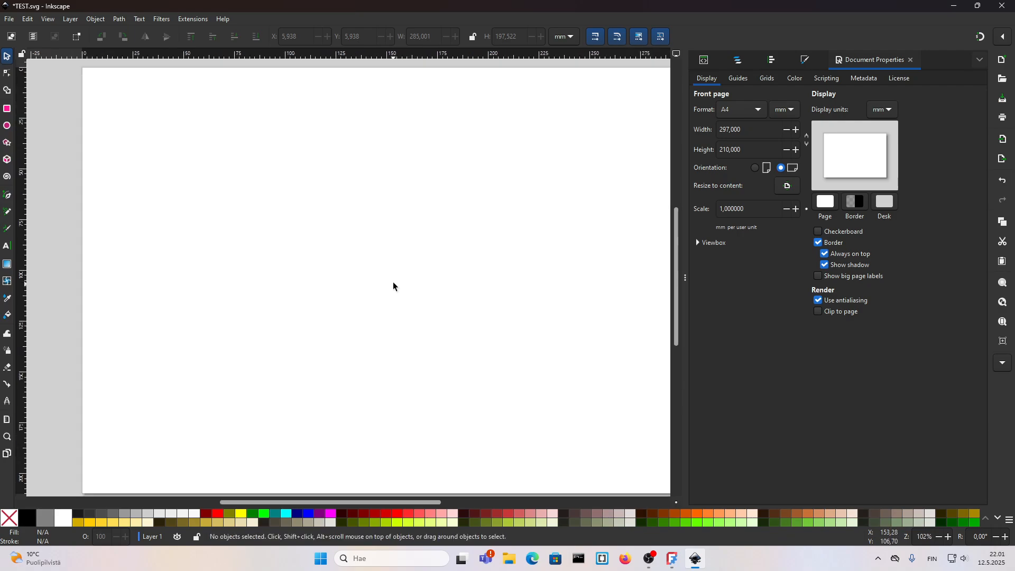
scroll(365, 286, "up", 1)
scroll(368, 290, "down", 2)
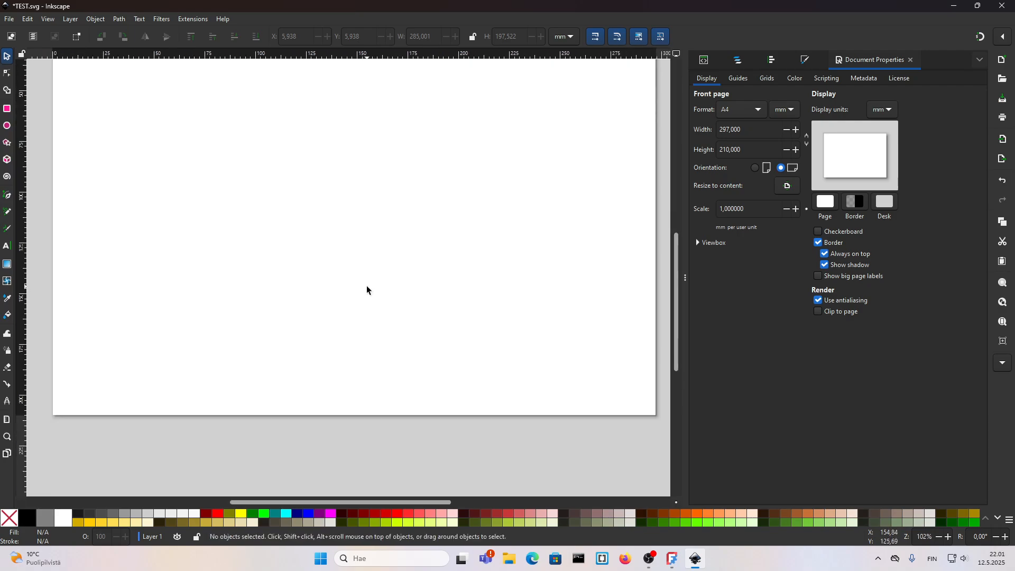
left_click_drag(376, 253, 370, 288)
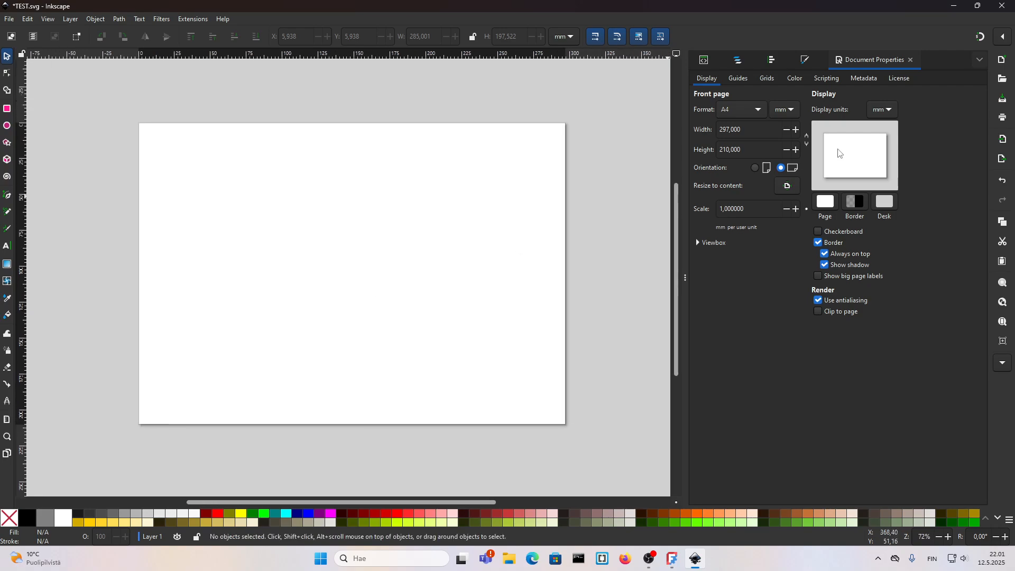
left_click(911, 60)
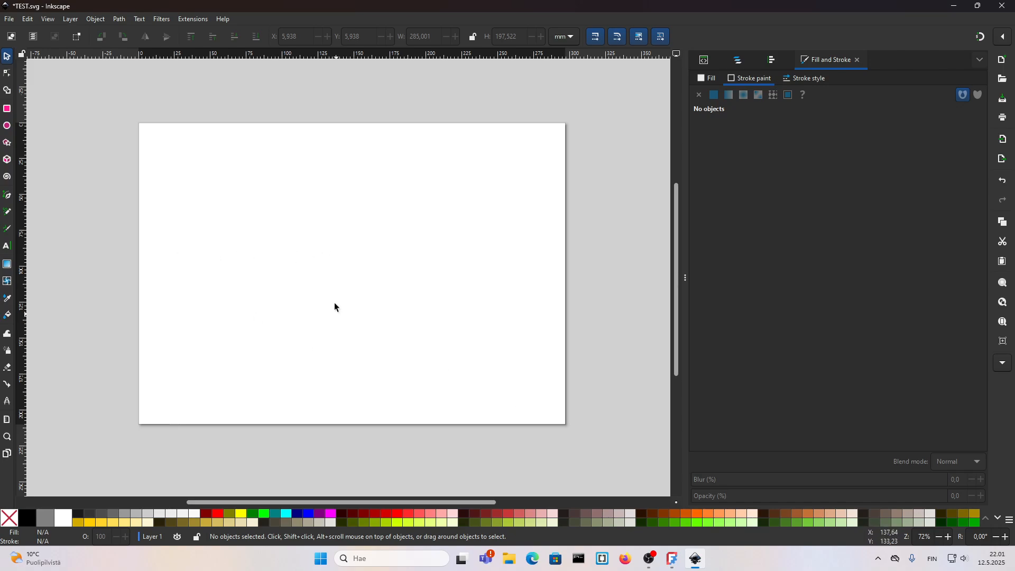
Step: Create a text object reading XXX on the page with the Text tool
left_click(6, 246)
left_click(282, 232)
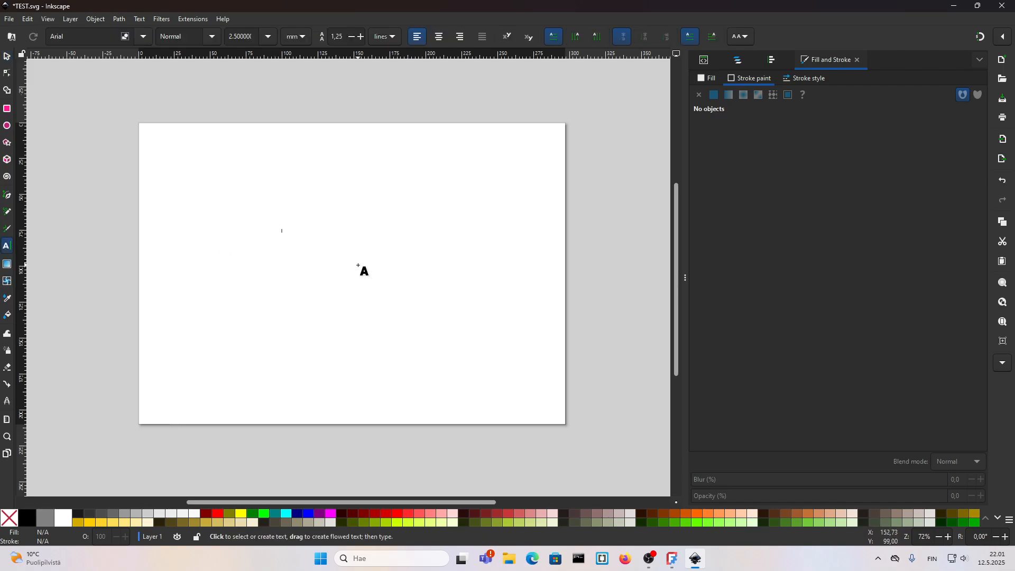
left_click(672, 558)
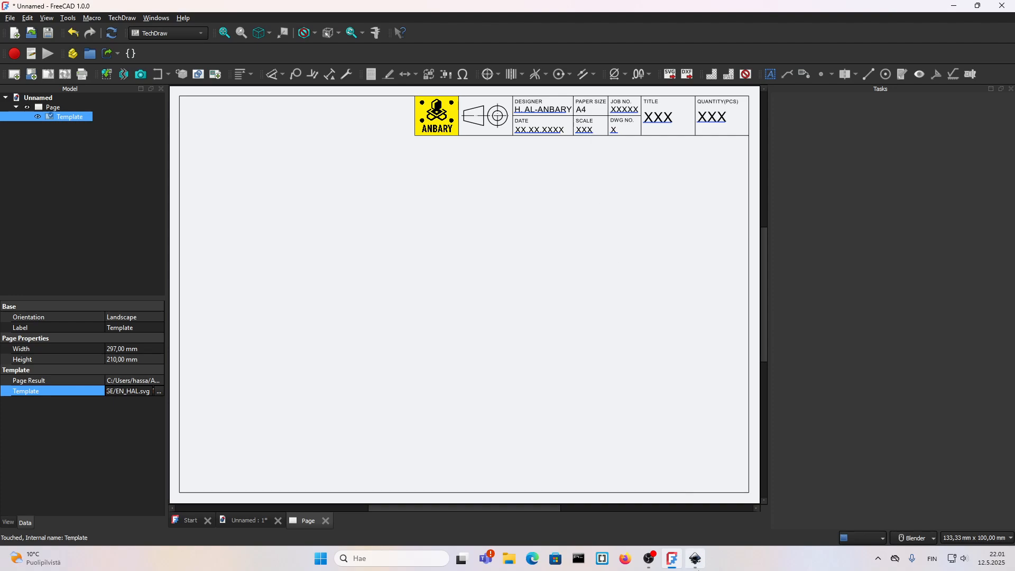
left_click(695, 558)
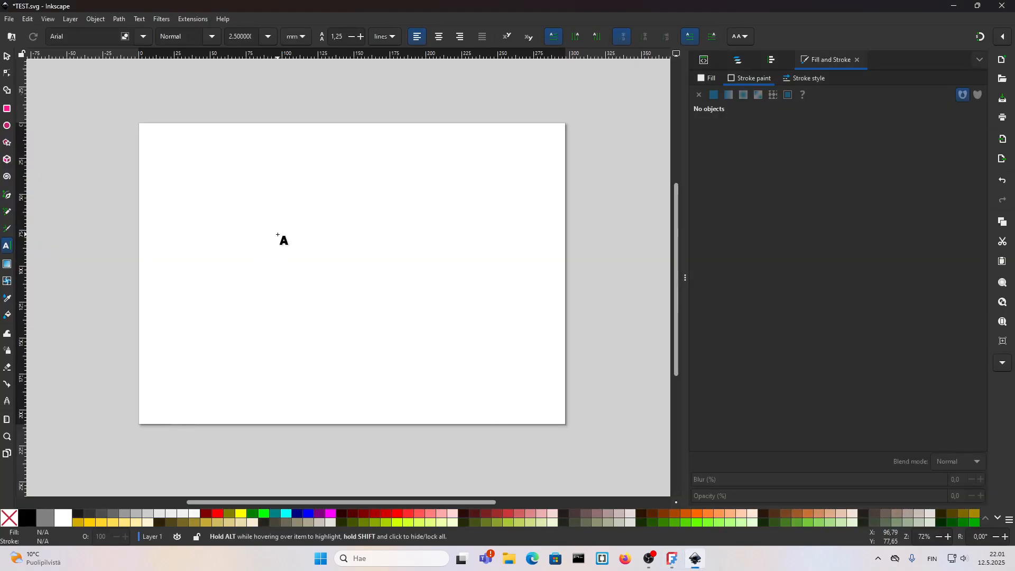
left_click(278, 234)
type("XXX")
scroll(291, 238, "up", 7)
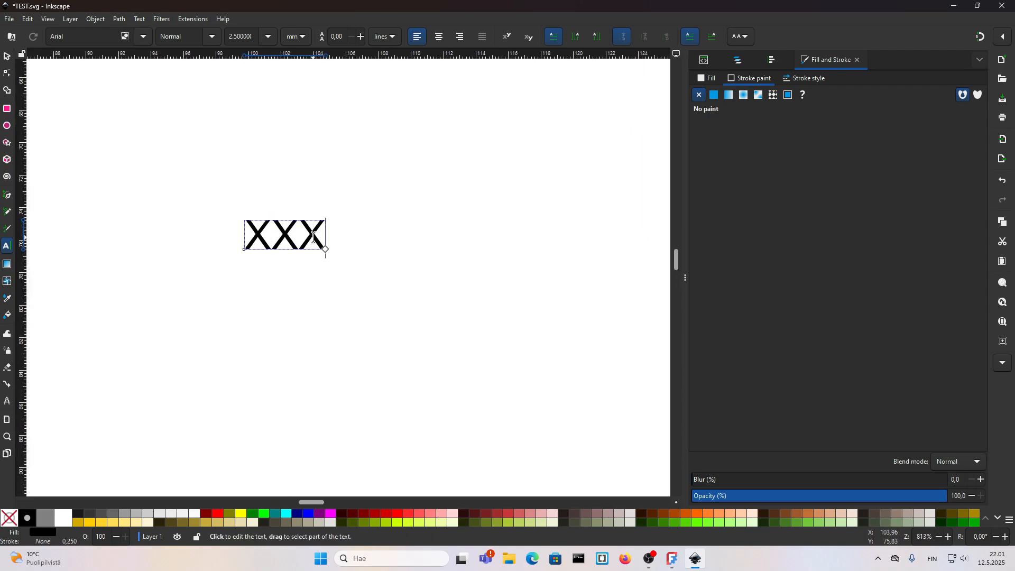
key("Escape")
key("s")
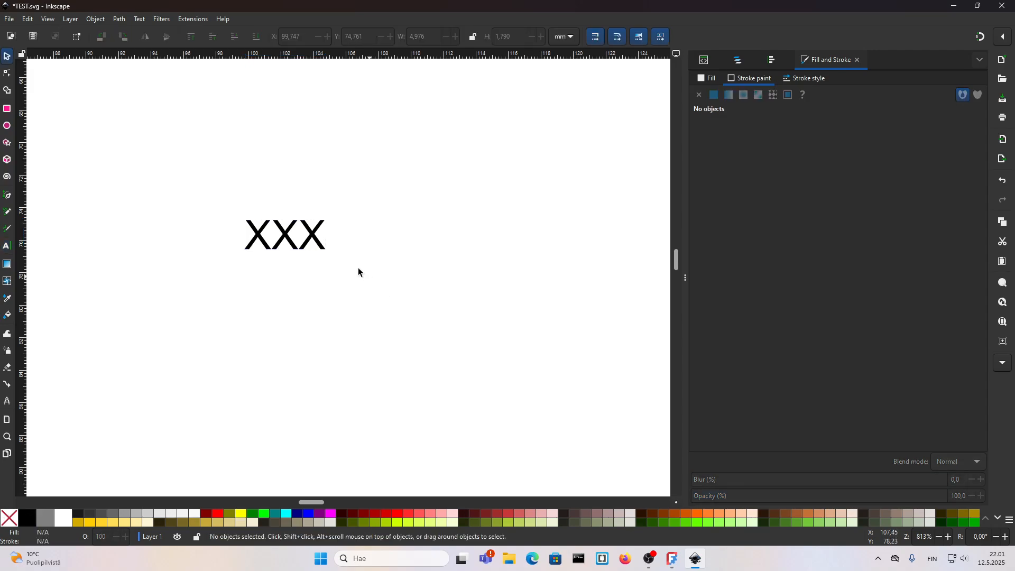
Step: Set the XXX text's font size to 4 mm
double_click(316, 238)
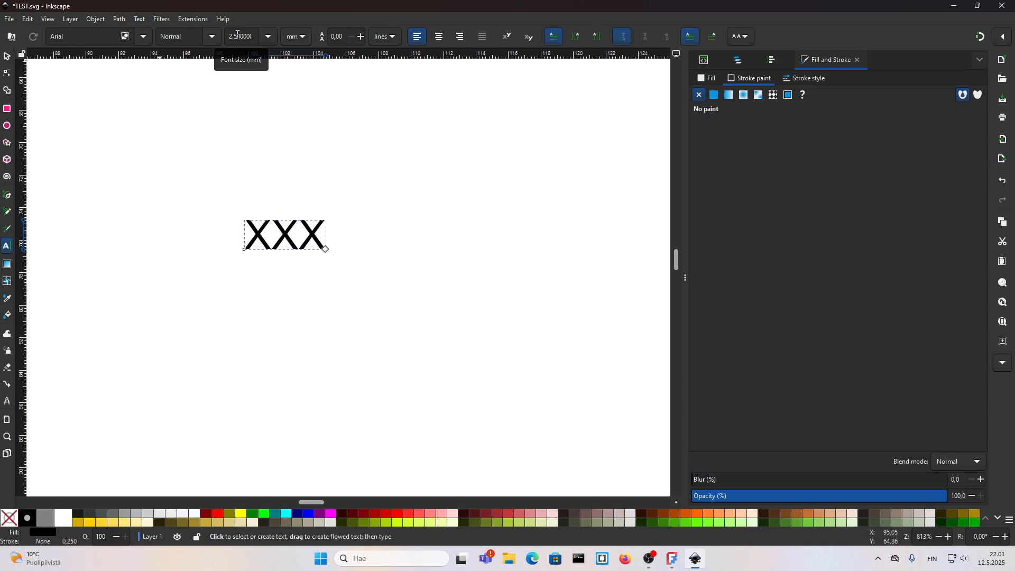
left_click_drag(246, 36, 223, 39)
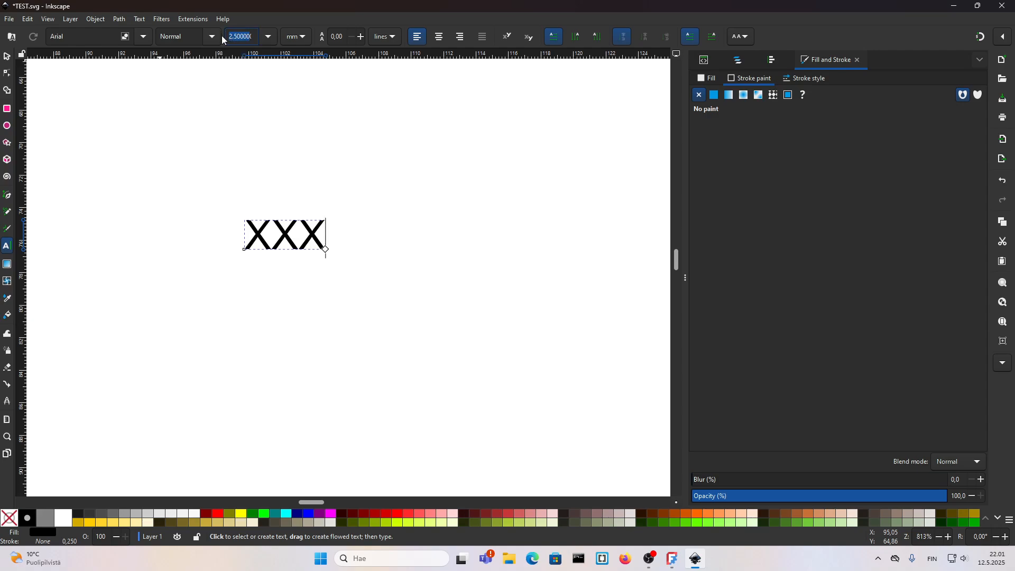
type("4")
key("Return")
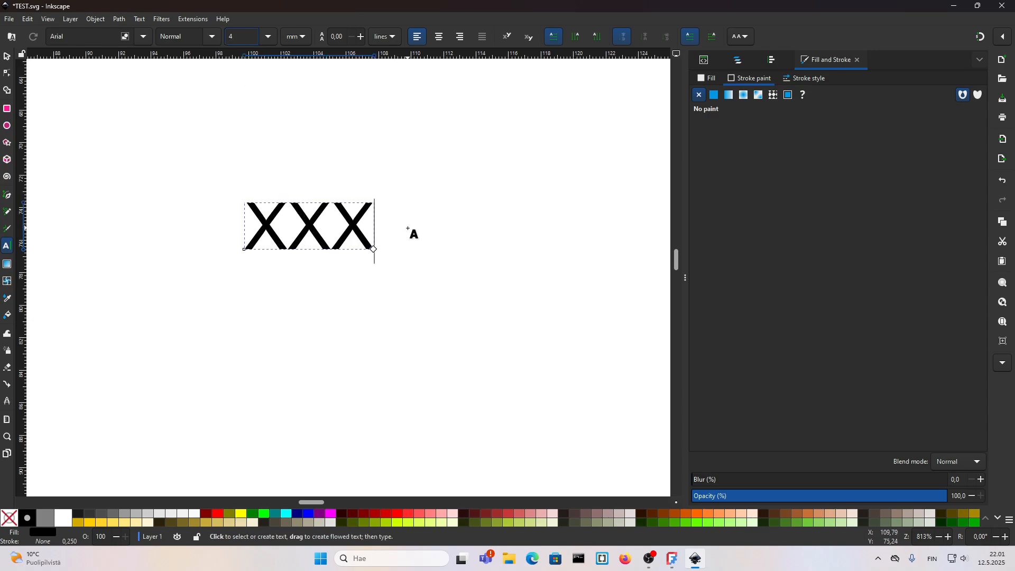
key("Escape")
key("s")
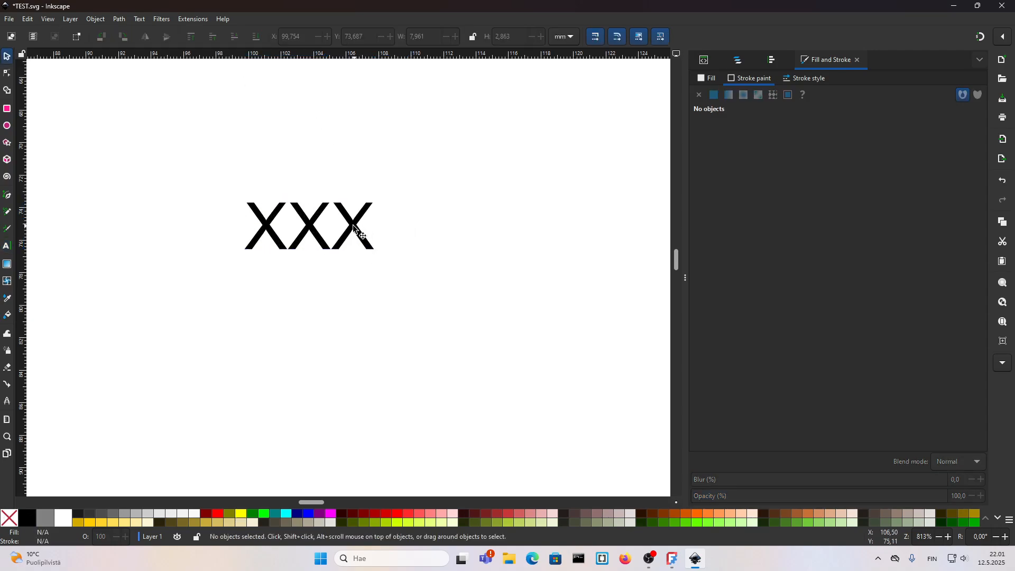
Step: Change the text object's id to SCALE_DATA in the XML Editor
left_click(353, 227)
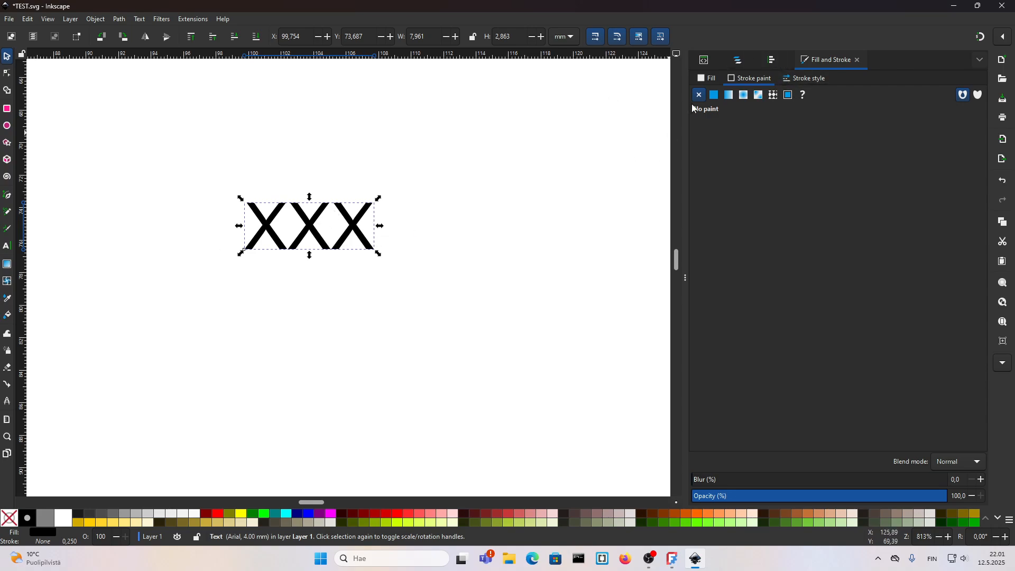
left_click(703, 61)
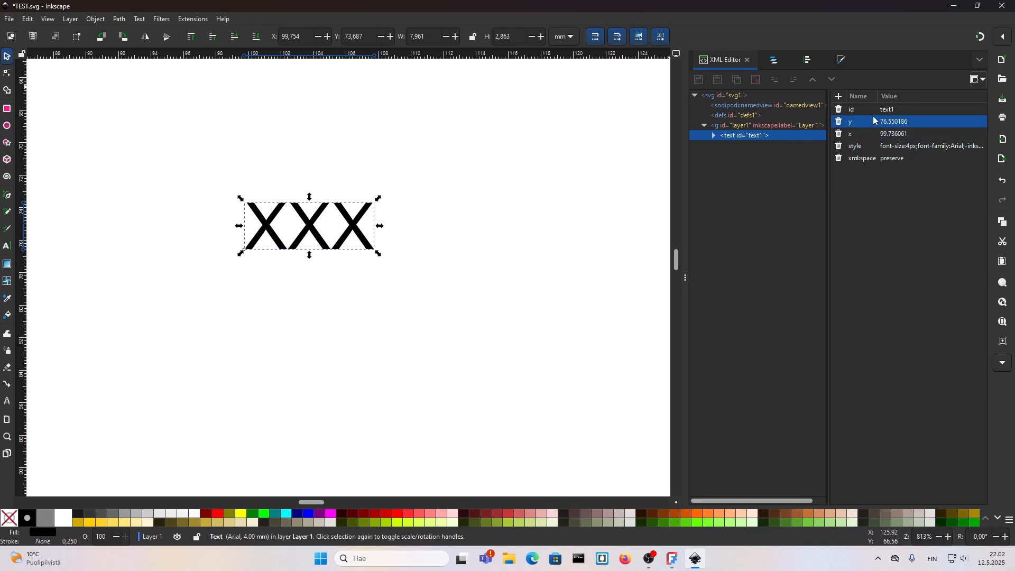
left_click(900, 111)
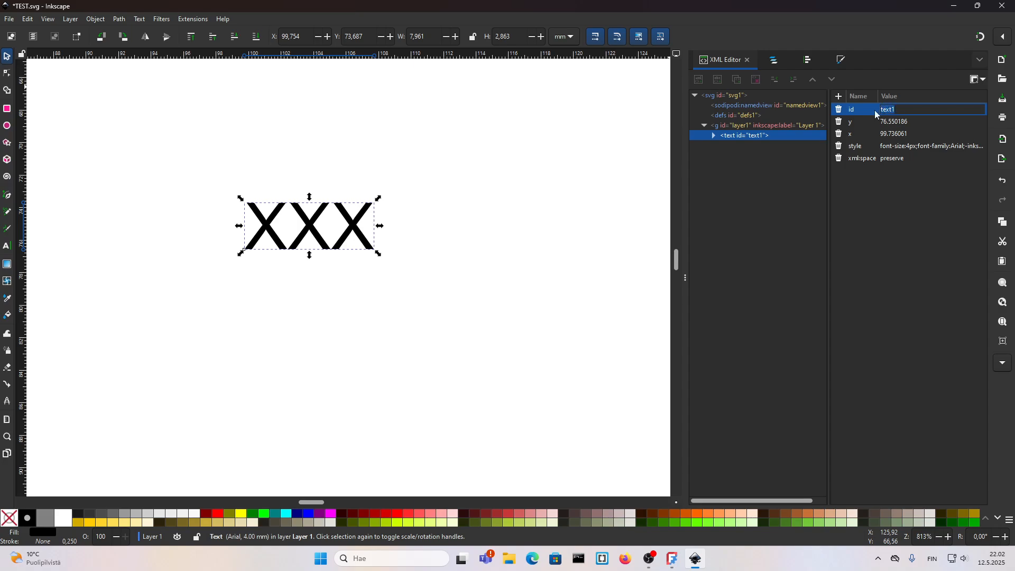
type("SCALE_DATA")
key("Return")
Step: Add a freecad:editable attribute to the selected text object with the value SCALE_DATA in the XML Editor
left_click(856, 134)
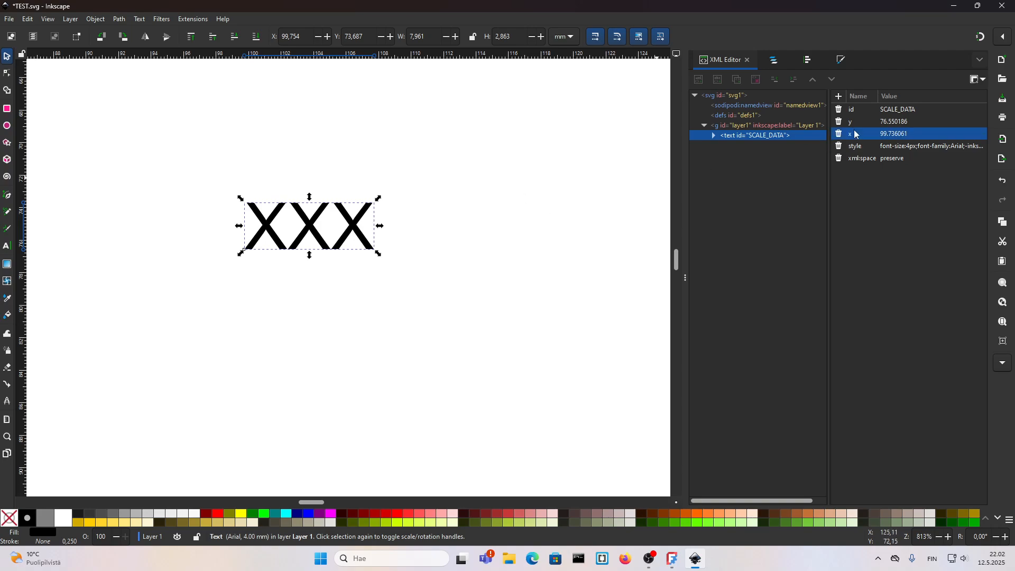
left_click(878, 145)
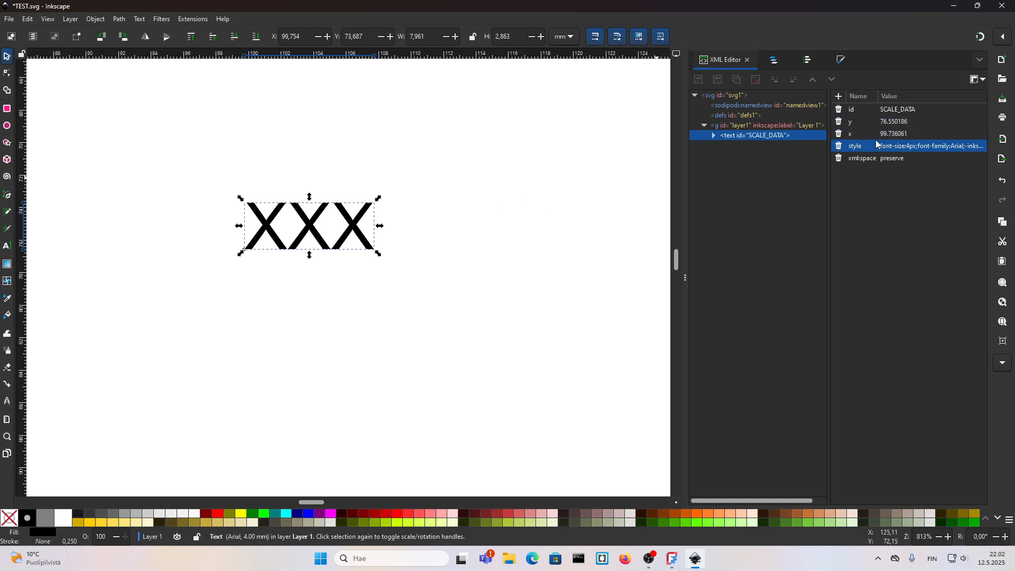
left_click(549, 203)
left_click(317, 236)
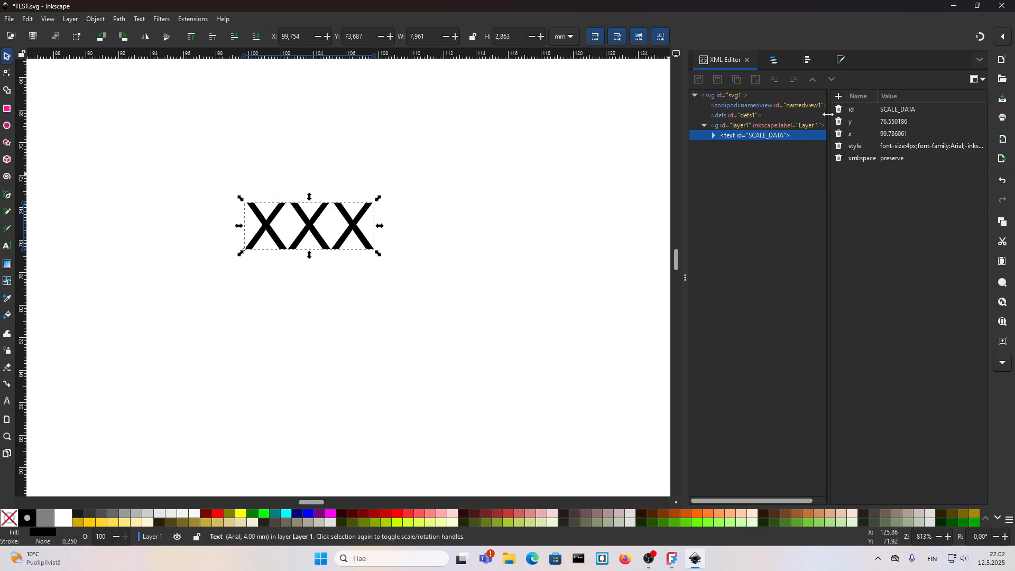
left_click(840, 98)
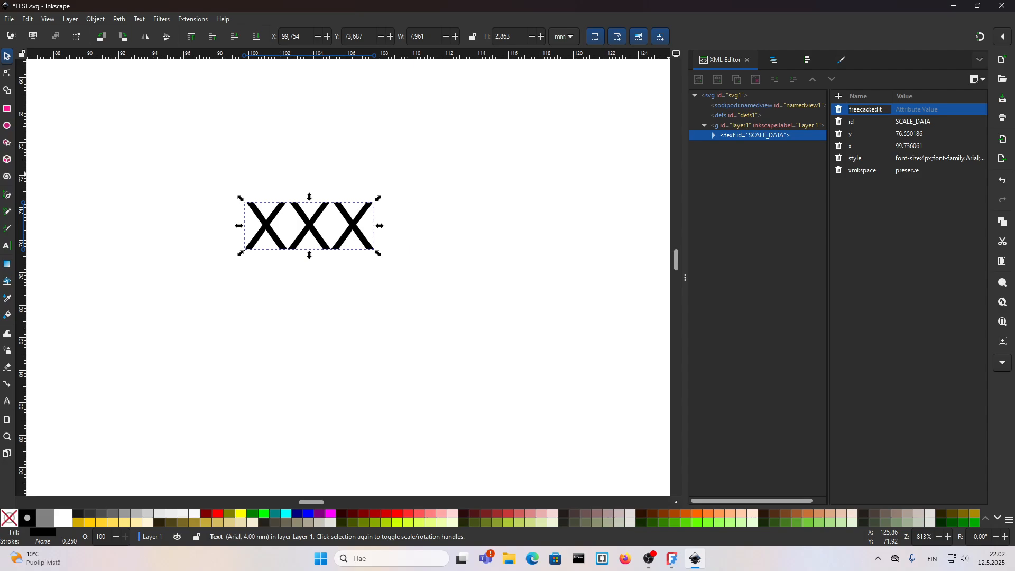
type("ble")
left_click(919, 125)
key("ctrl+c")
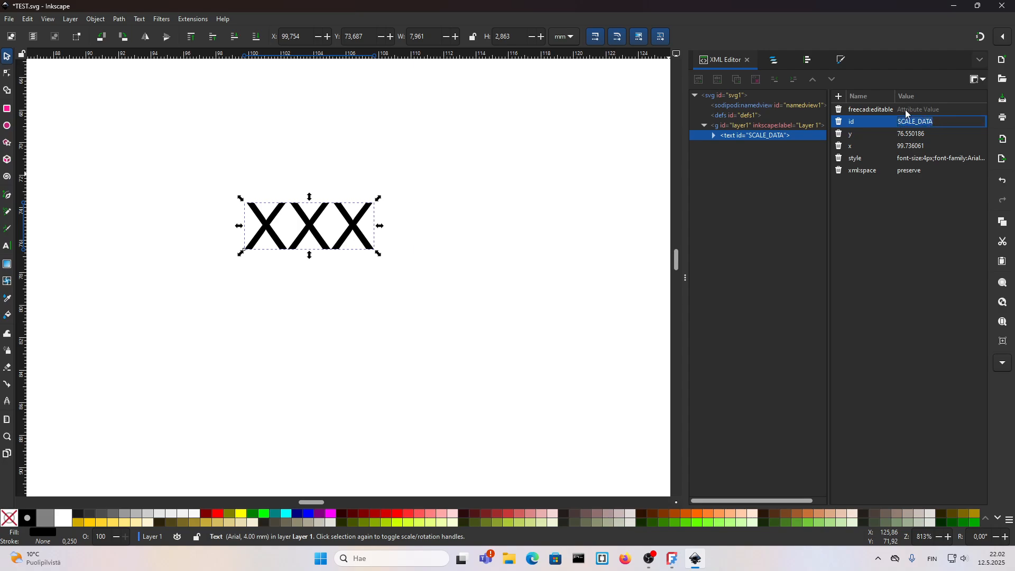
left_click(927, 110)
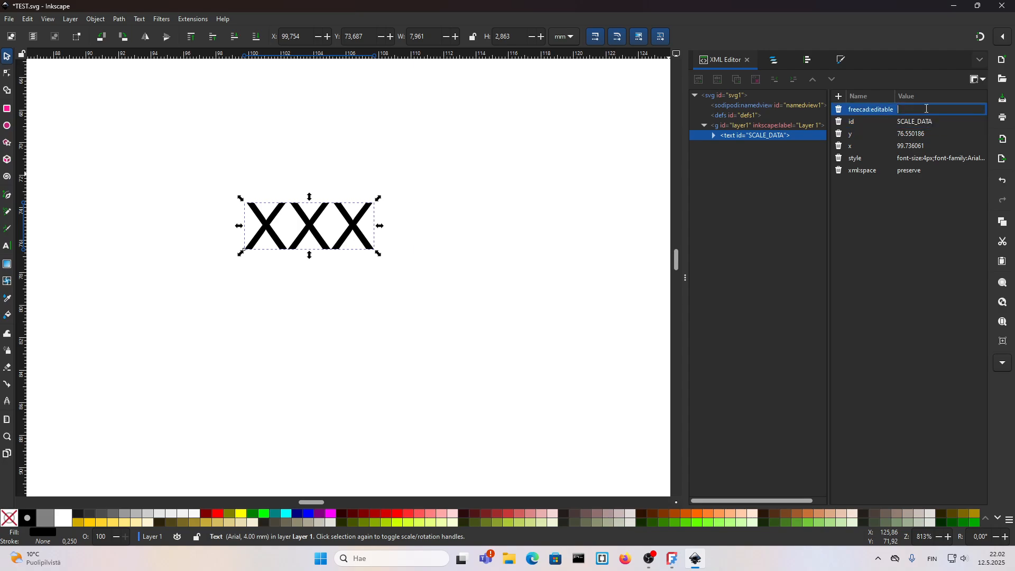
key("ctrl+v")
key("Return")
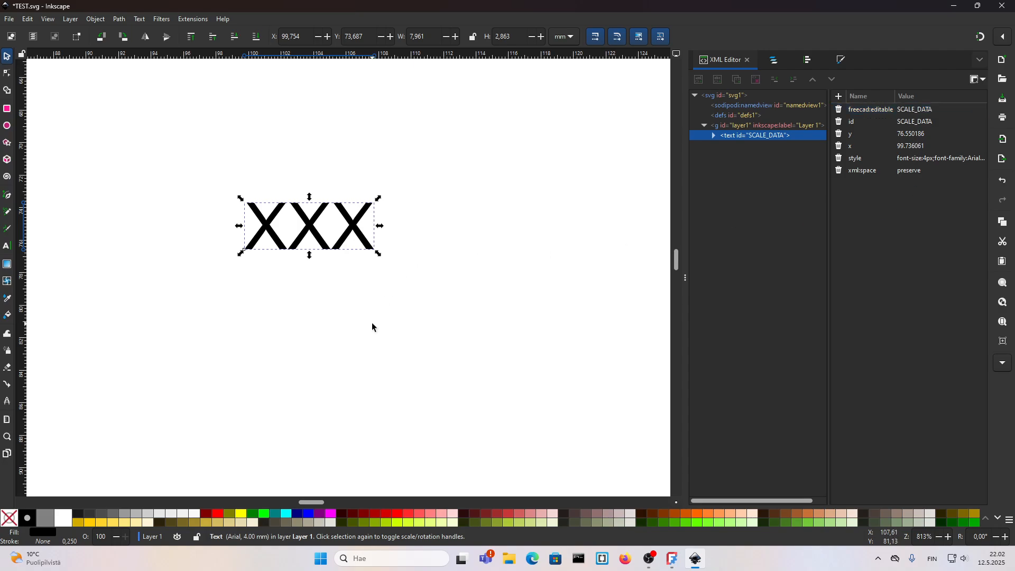
Step: Deselect the text and save the SVG file
left_click(330, 298)
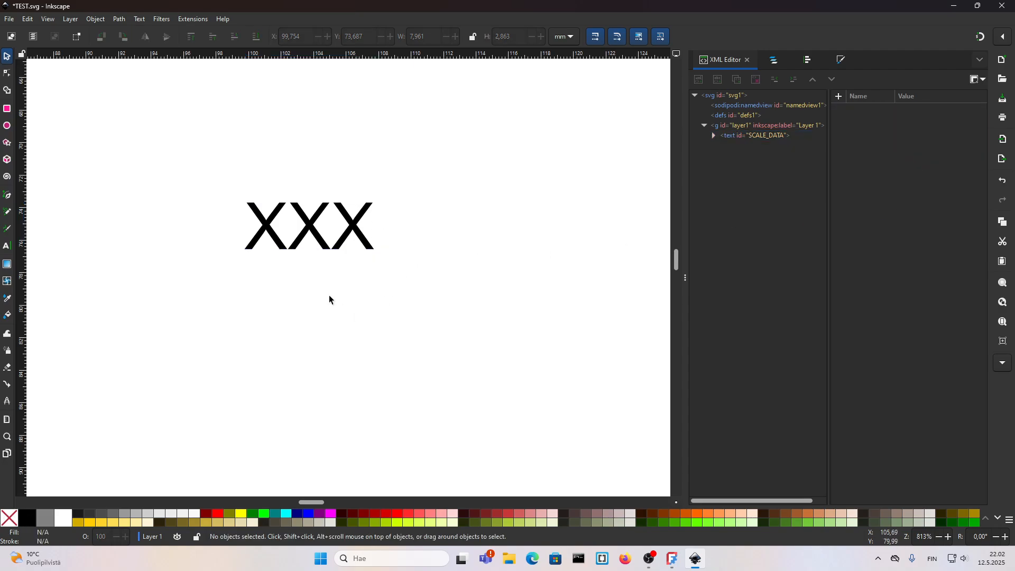
left_click(672, 565)
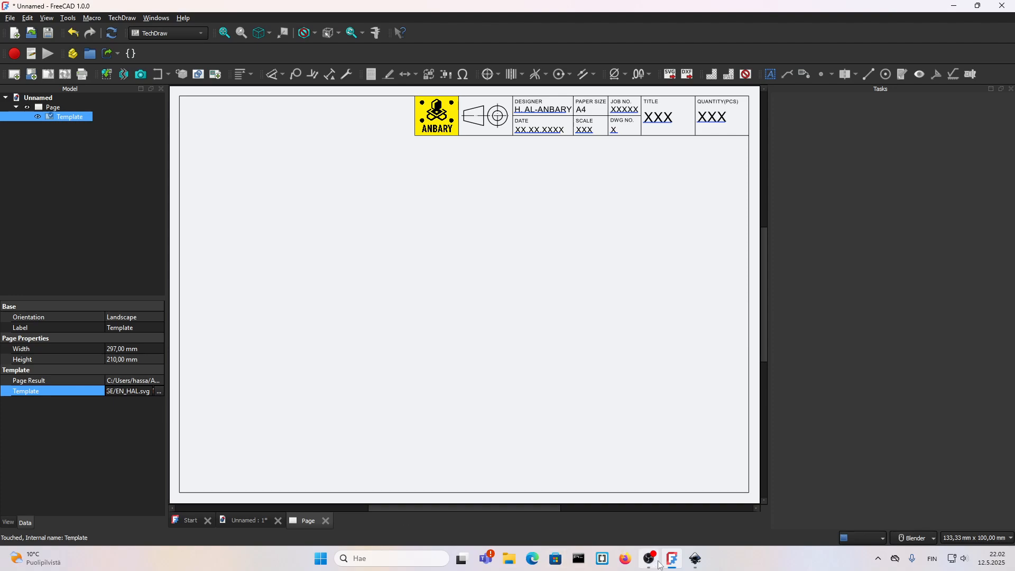
left_click(695, 559)
key("ctrl+s")
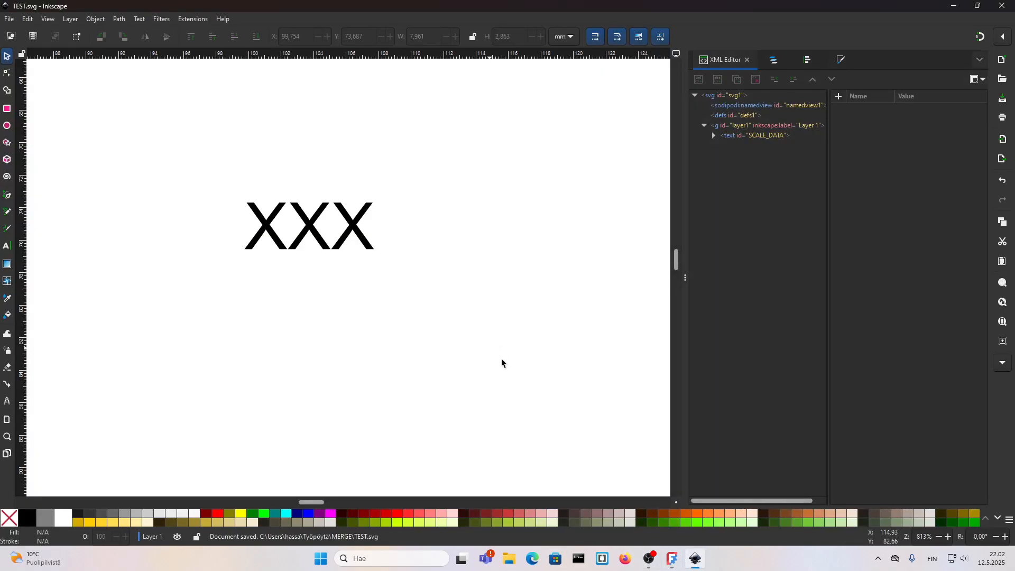
Step: Switch to FreeCAD and load TEST.svg as the TechDraw page's template
left_click(671, 557)
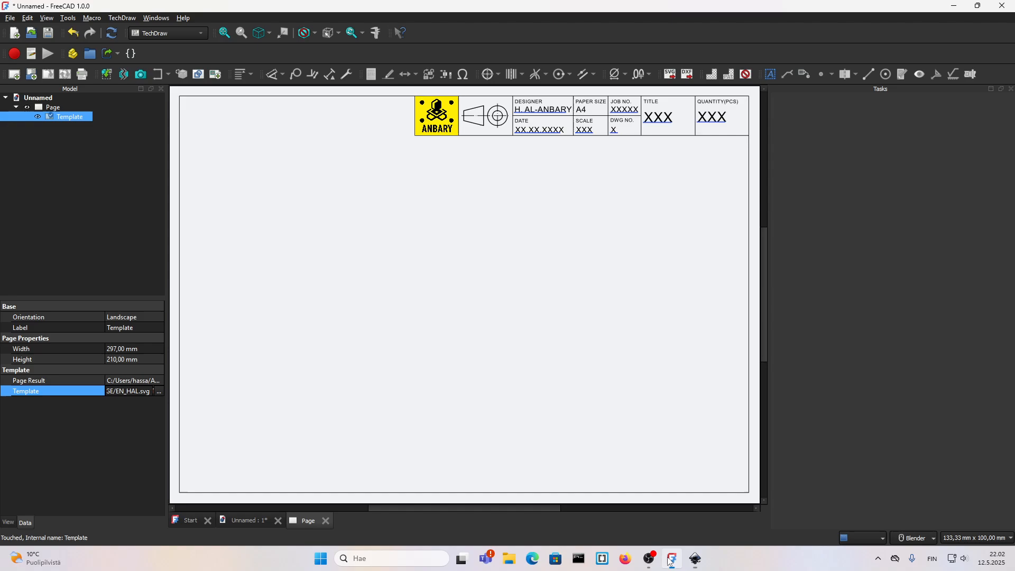
left_click(159, 391)
left_click(396, 194)
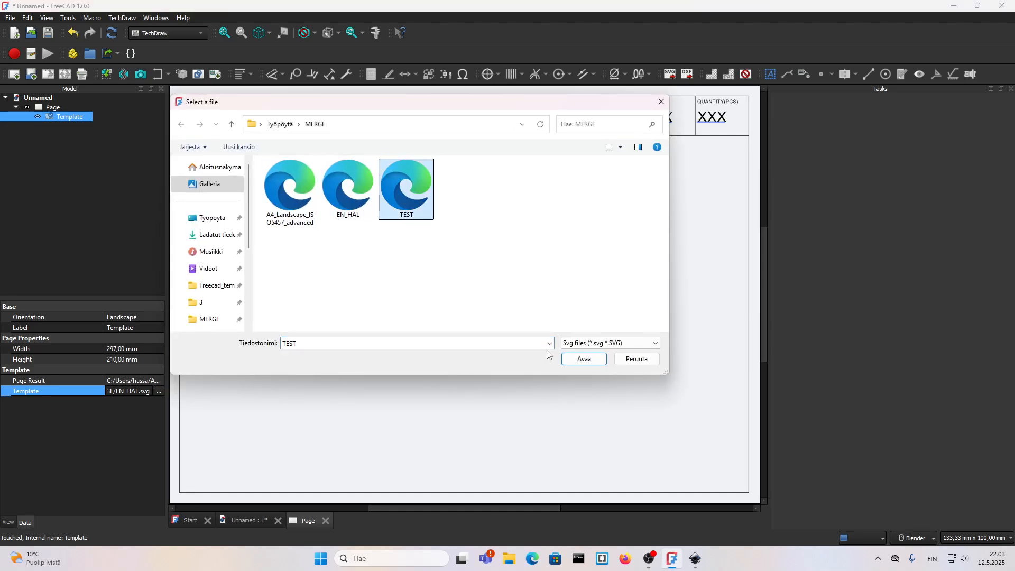
left_click(584, 359)
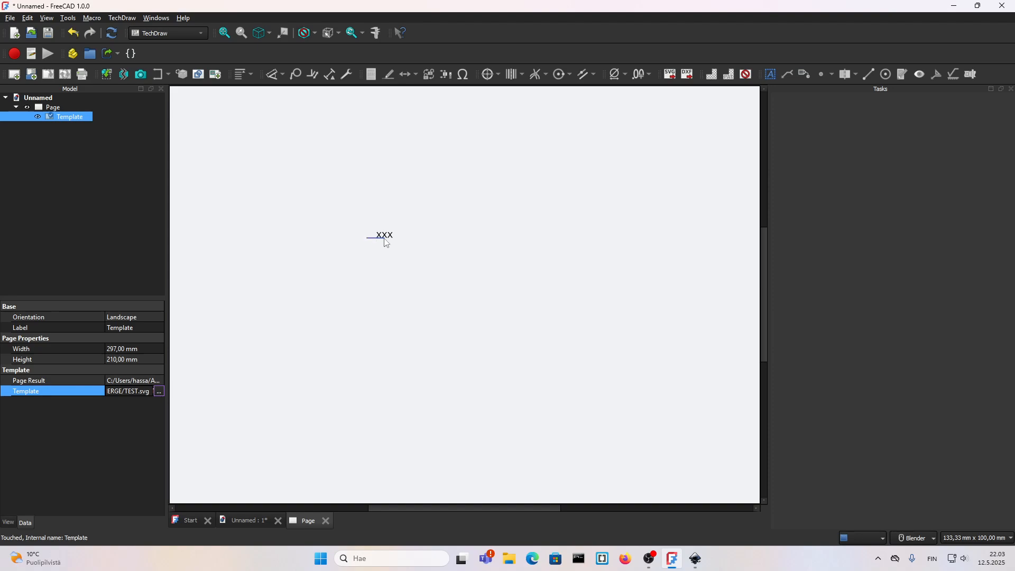
Step: Edit the template's SCALE_DATA editable field, entering fdfds as its value
left_click(384, 239)
type("fdfds")
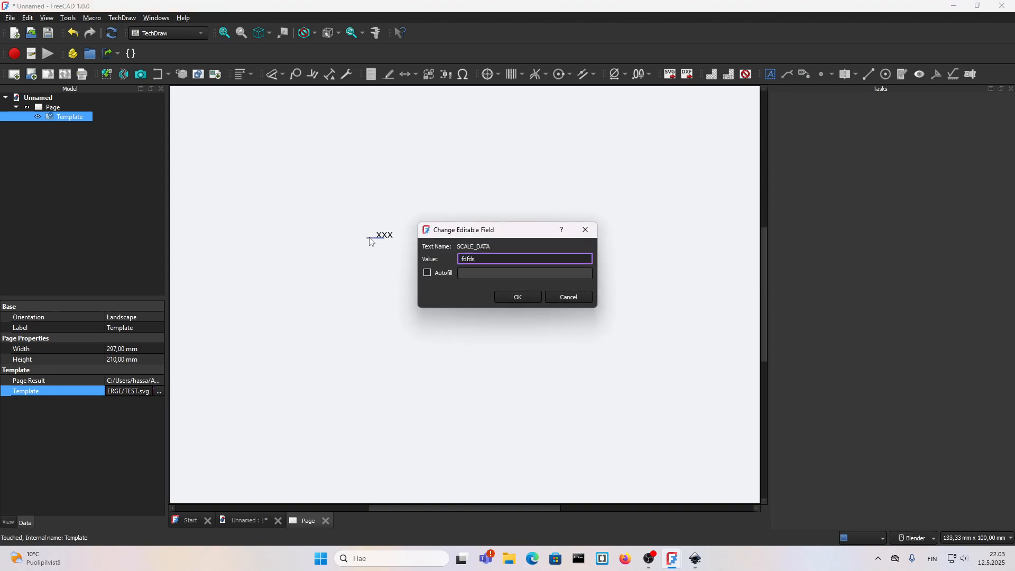
left_click(520, 296)
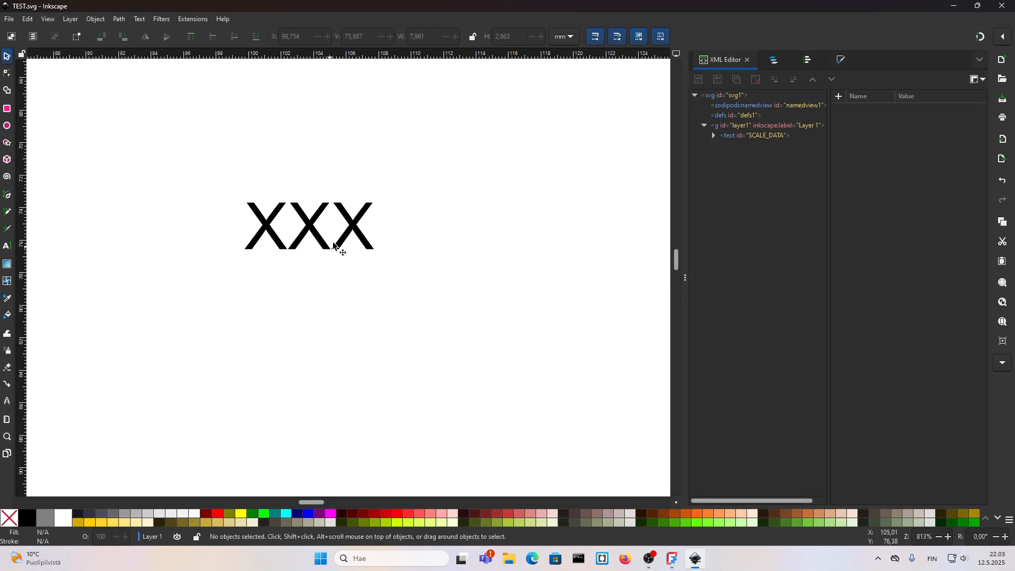
Step: Set the text object's xml:space attribute to default and save the SVG file
left_click(358, 231)
left_click(863, 173)
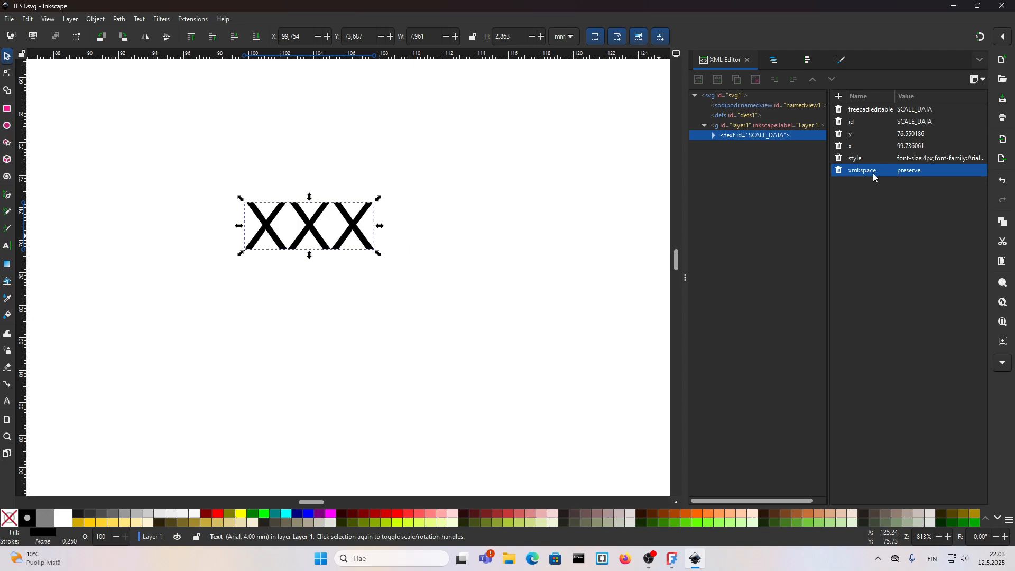
left_click(923, 174)
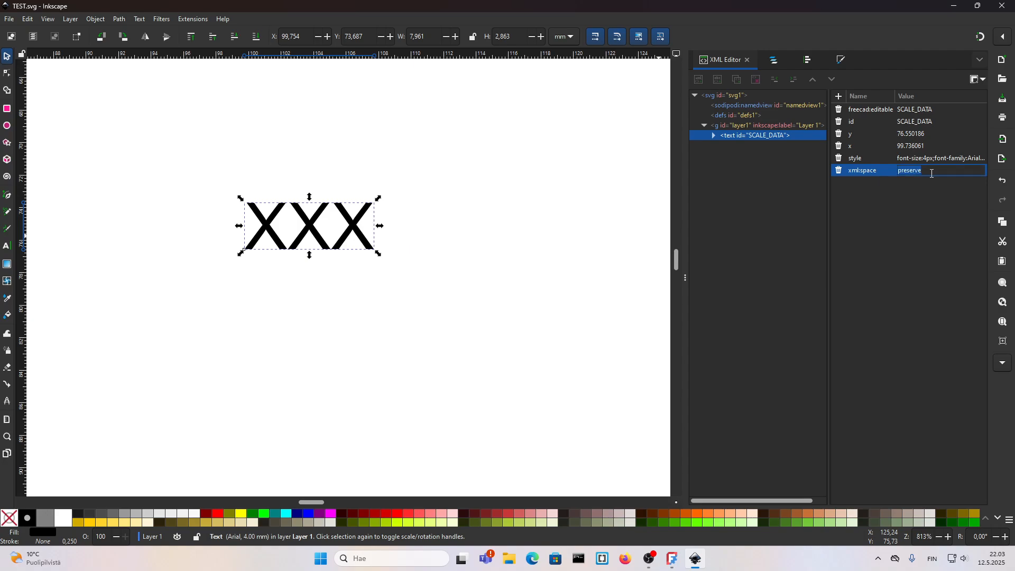
left_click(900, 175)
type("default")
key("Return")
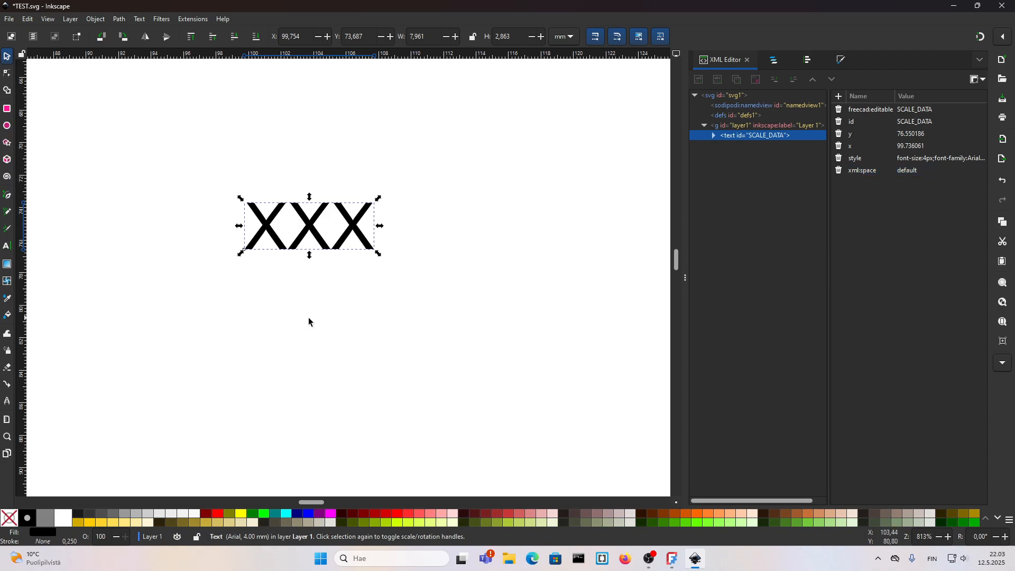
left_click(357, 316)
key("ctrl+s")
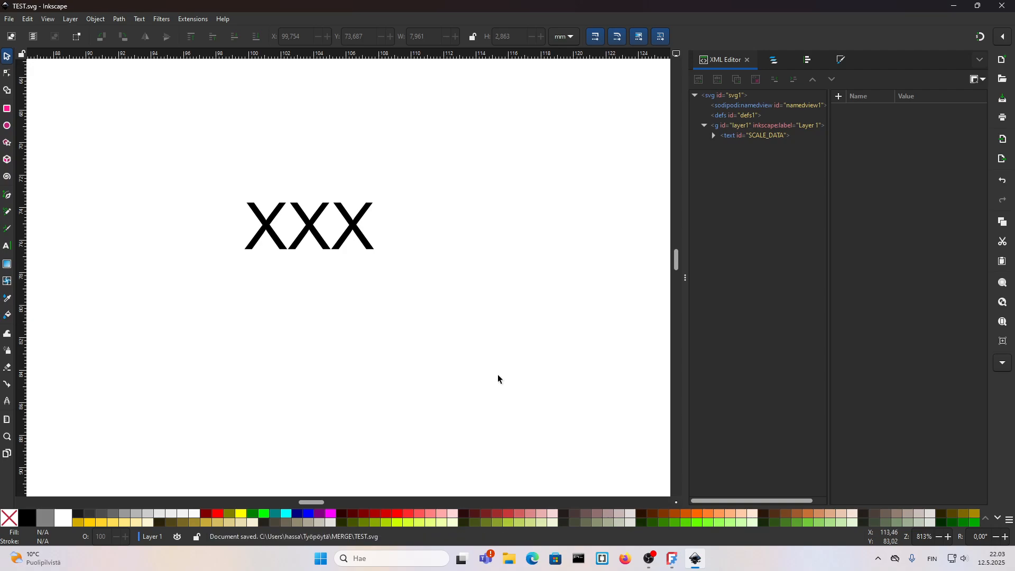
Step: Switch to FreeCAD and swap the page template to EN_HAL.svg
left_click(674, 558)
left_click(160, 391)
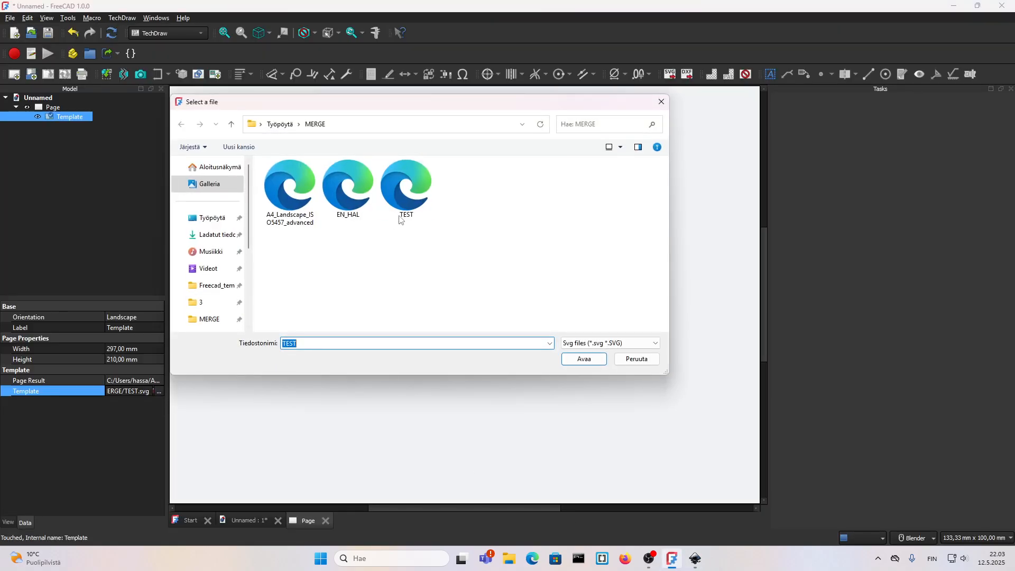
left_click(337, 204)
left_click(582, 360)
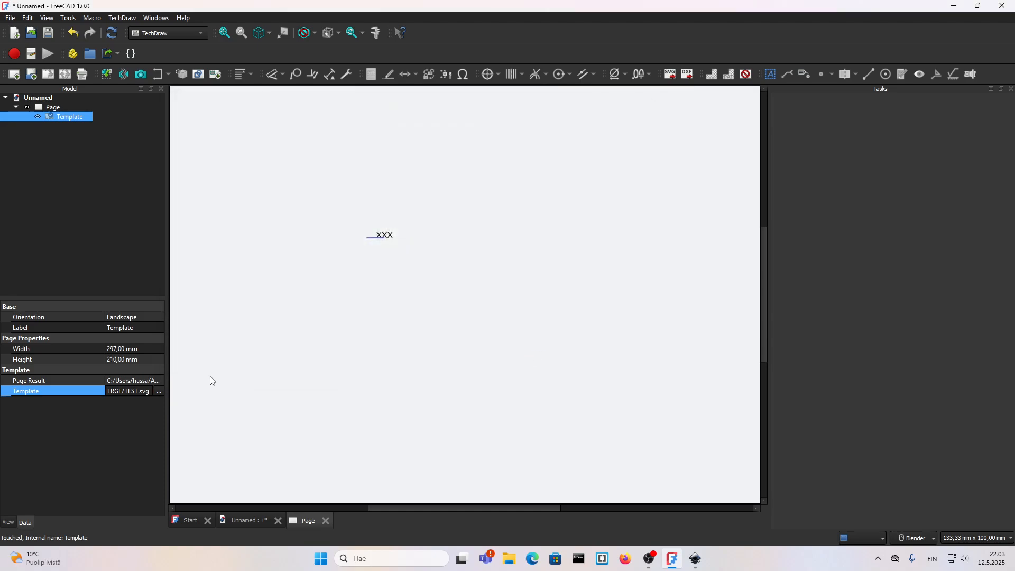
Step: Reload TEST.svg as the page template
left_click(158, 392)
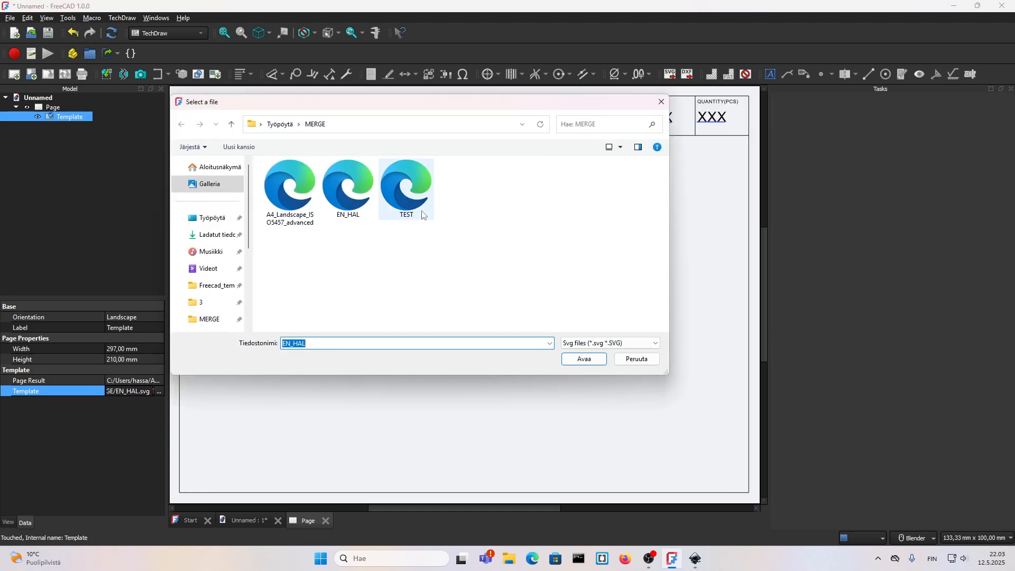
left_click(406, 189)
left_click(586, 360)
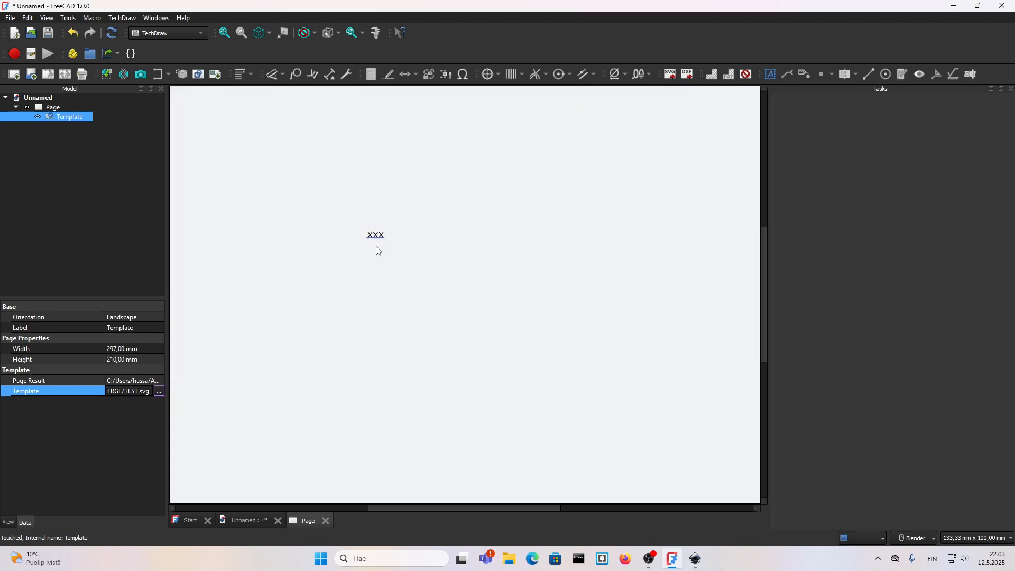
Step: Switch the page template back to EN_HAL.svg
scroll(379, 250, "down", 2)
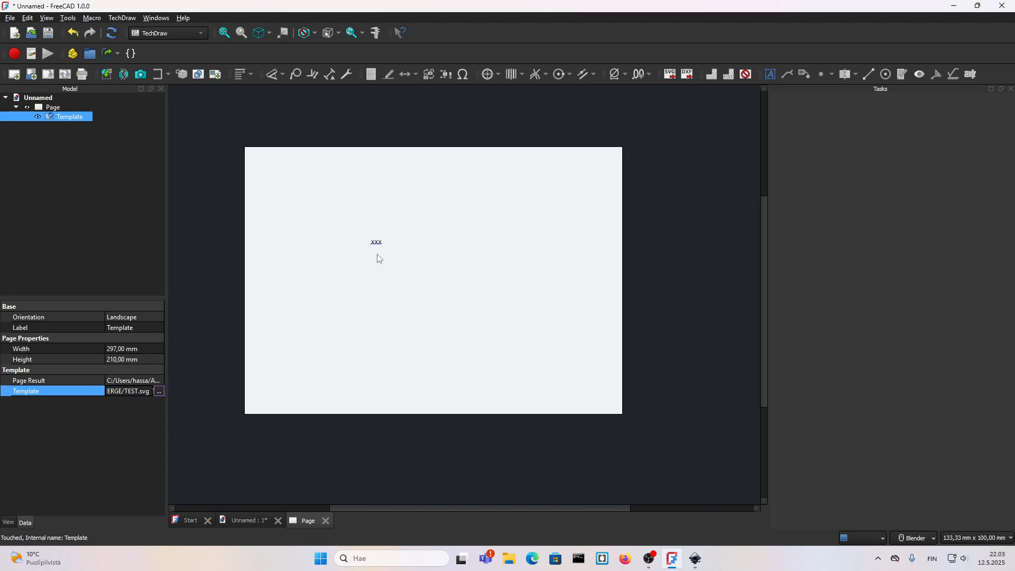
left_click(159, 391)
left_click(334, 209)
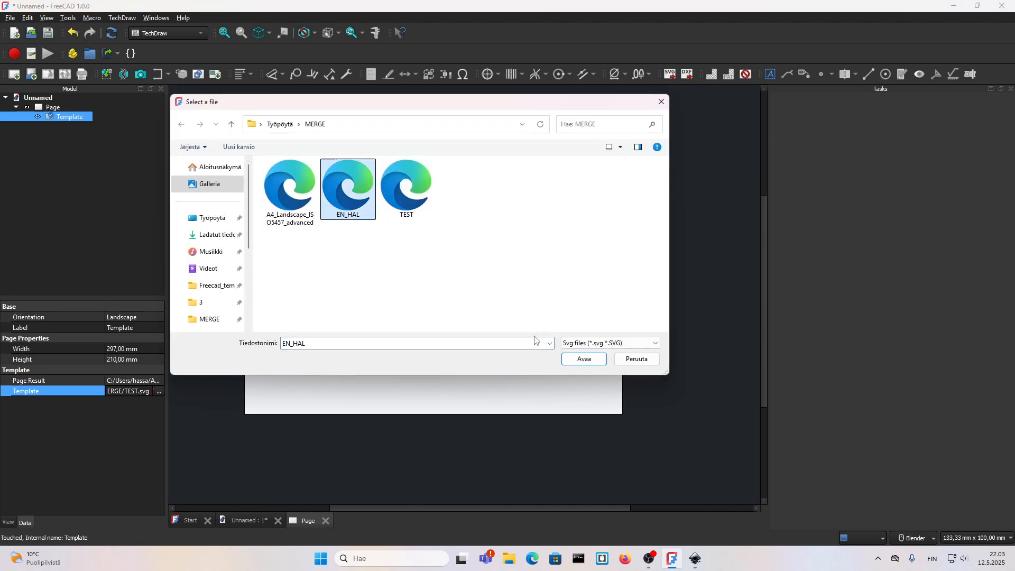
left_click(582, 360)
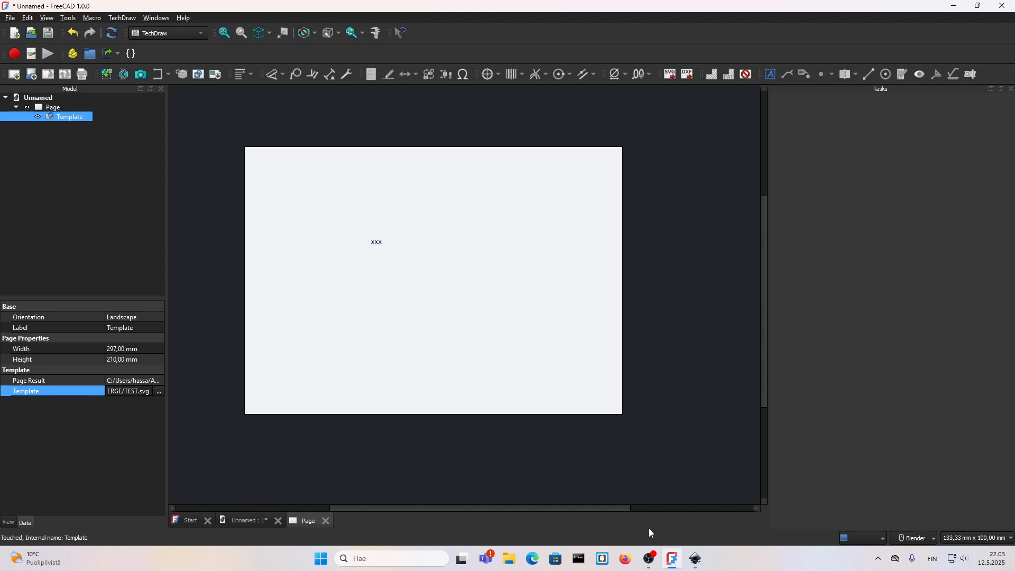
Step: Return to Inkscape and duplicate the SCALE_DATA text, placing the copy just above the original
mouse_move(696, 560)
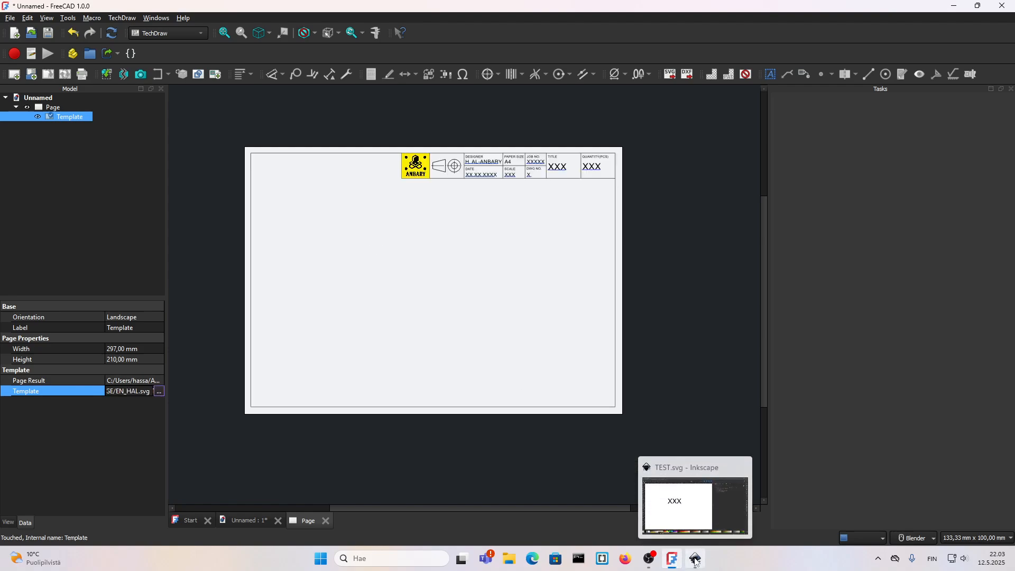
left_click(695, 561)
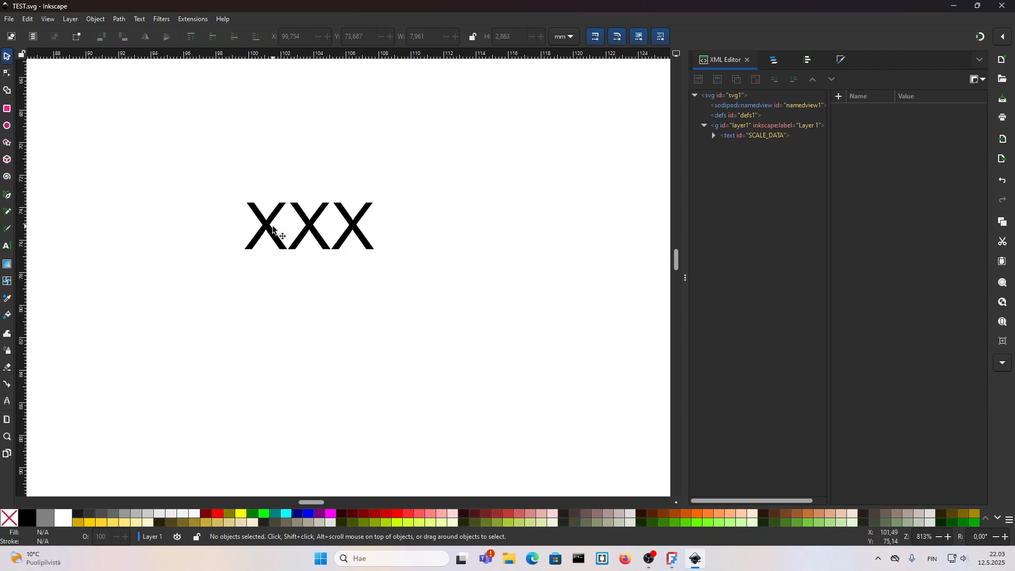
scroll(290, 233, "down", 2)
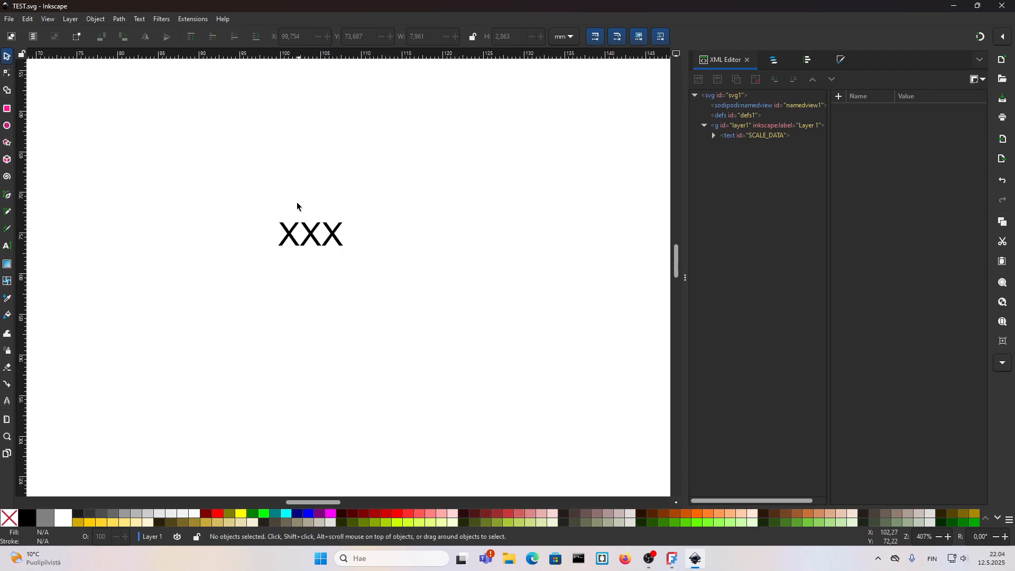
left_click(313, 235)
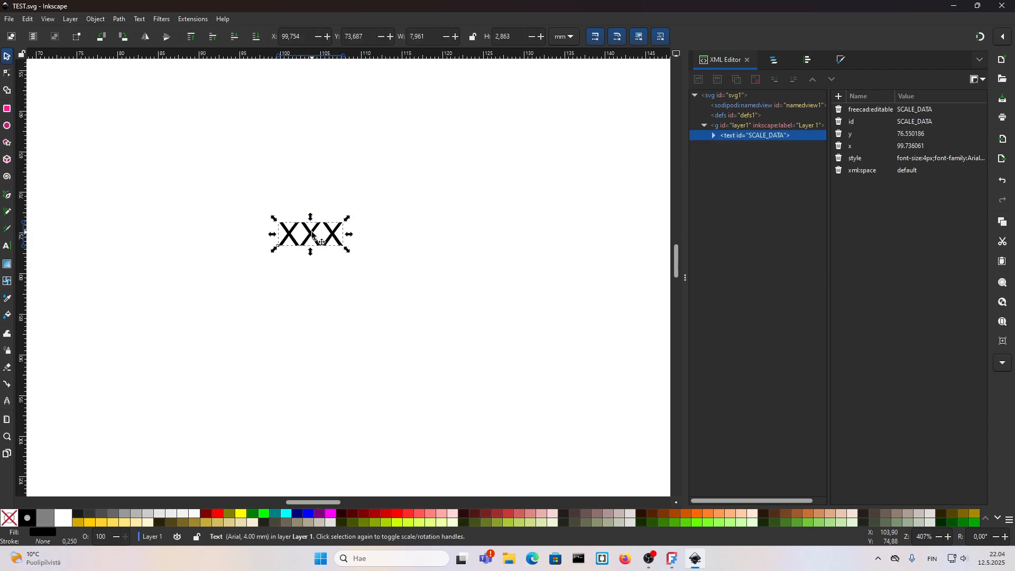
key("ctrl+c")
left_click(300, 188)
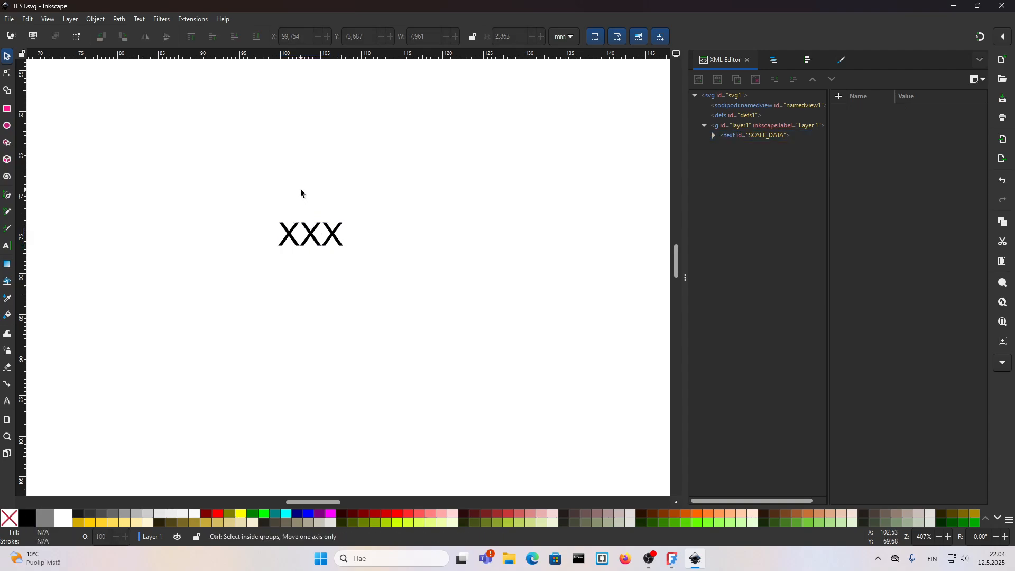
key("ctrl+v")
left_click_drag(320, 192, 332, 195)
Step: Set the copied text's font size to 2.5 mm with the Text tool
key("t")
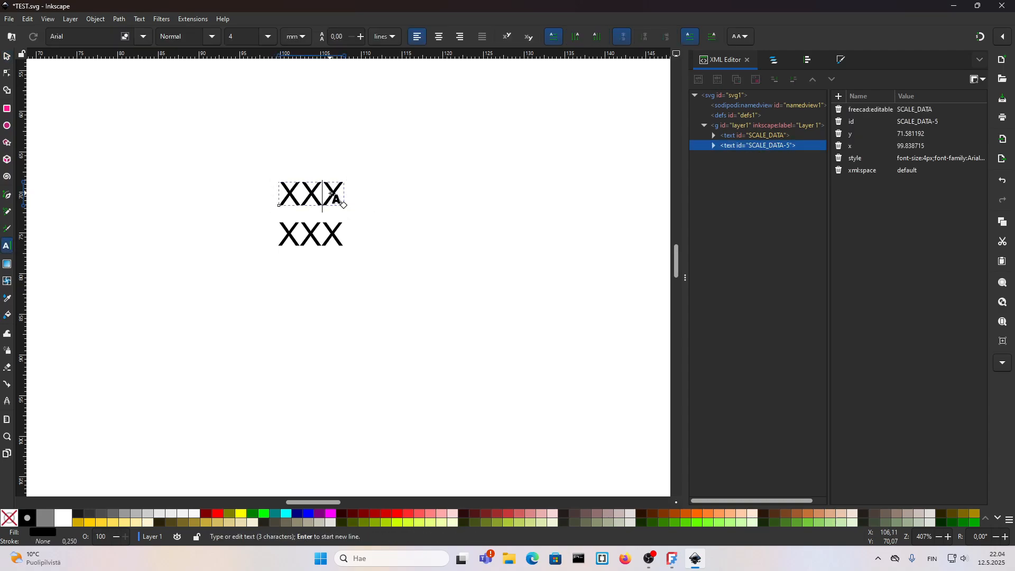
left_click(228, 40)
type("2.5")
key("Return")
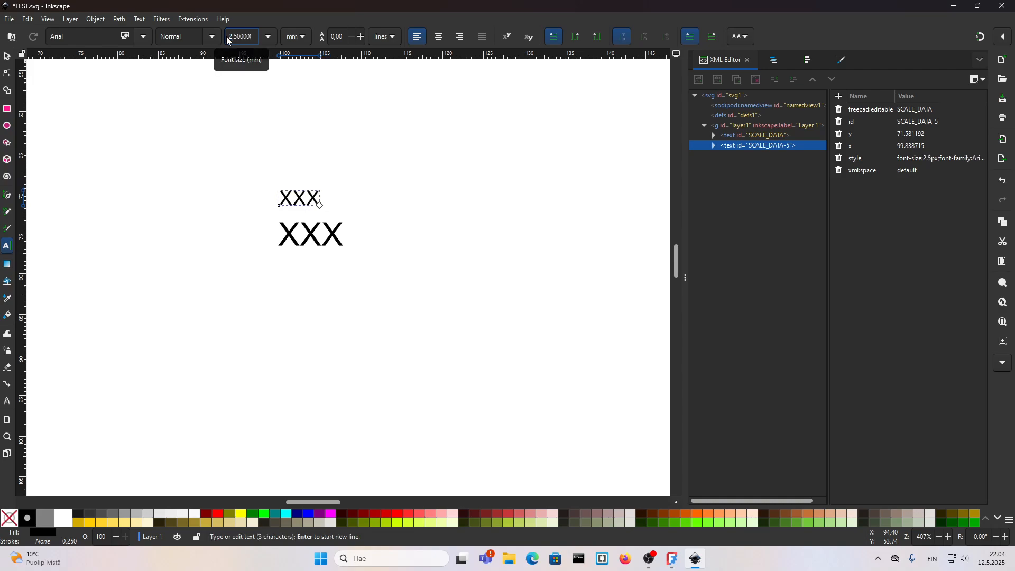
Step: Replace the copied text's content with SCALE
left_click_drag(319, 199, 284, 196)
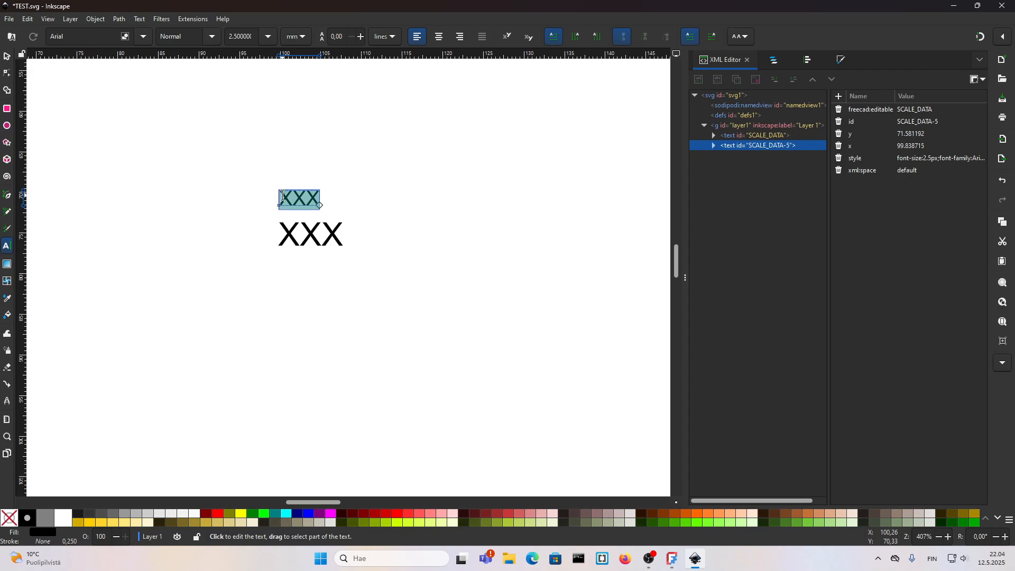
type("sc")
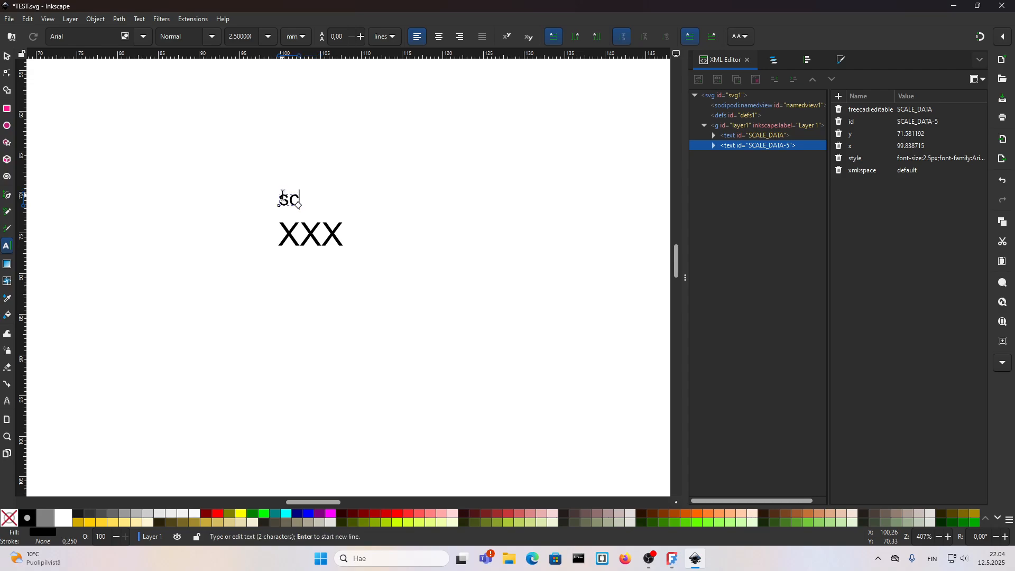
key("BackSpace")
key("BackSpace")
type("SCALE")
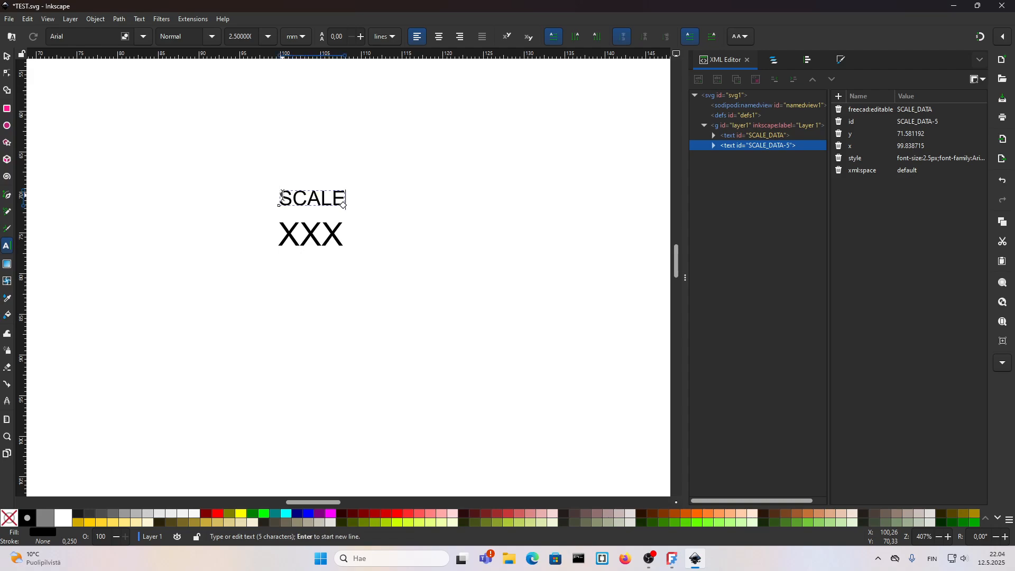
Step: Remove the freecad:editable attribute from the SCALE label text and change its id to SCALE
key("Escape")
key("Escape")
key("s")
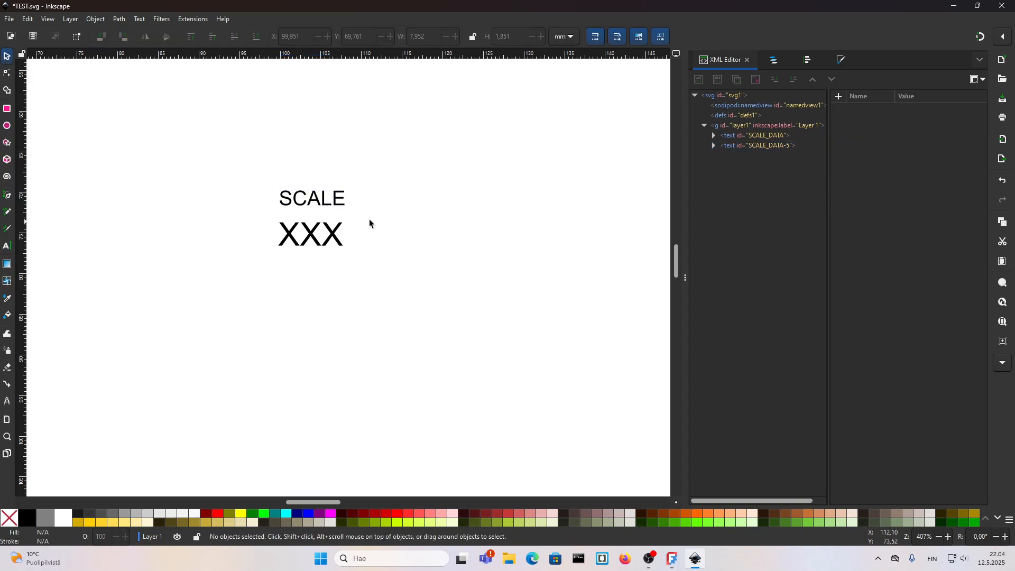
left_click(342, 204)
left_click(863, 109)
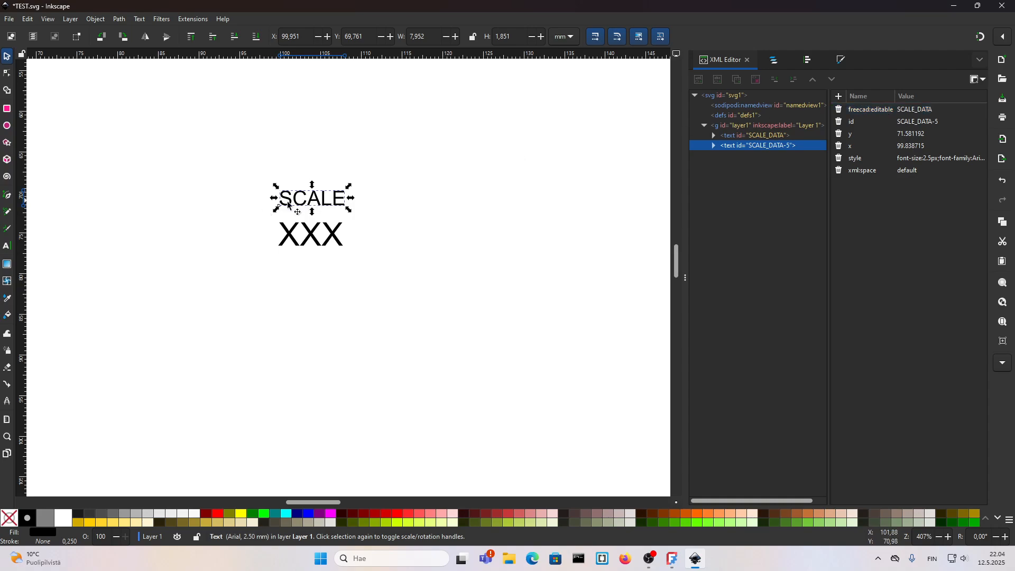
left_click(840, 109)
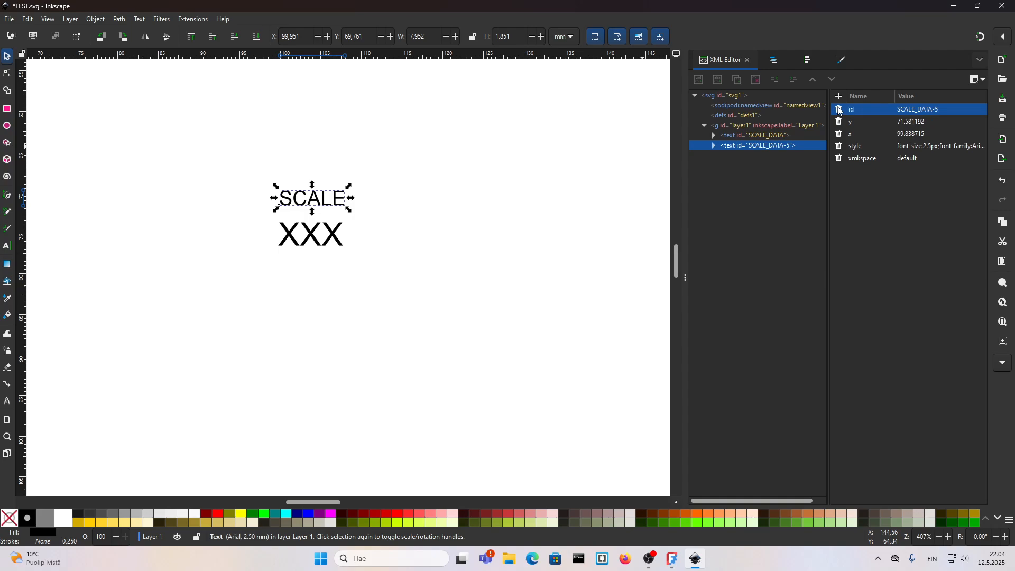
left_click(929, 110)
left_click_drag(948, 111, 918, 114)
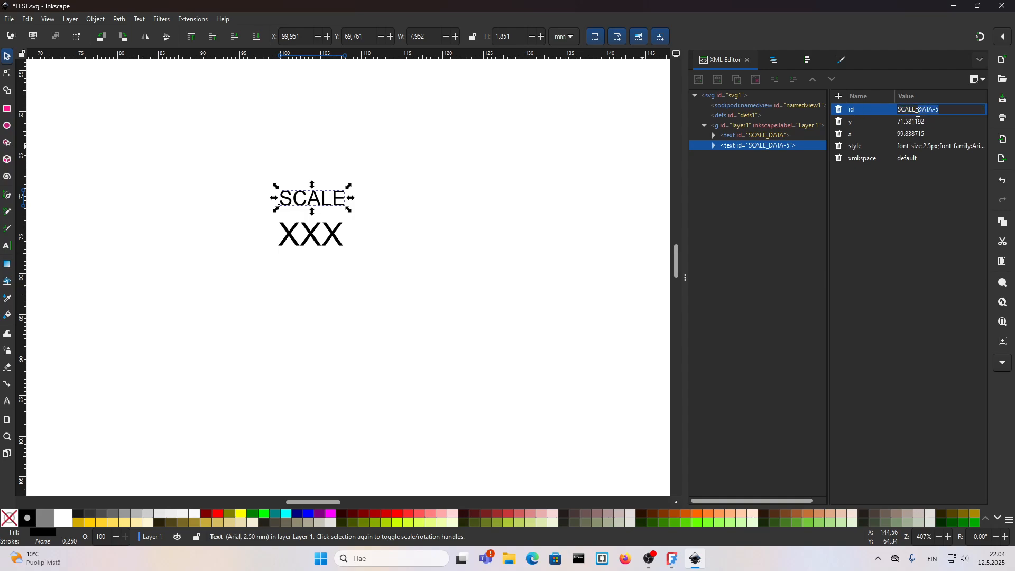
key("BackSpace")
key("Return")
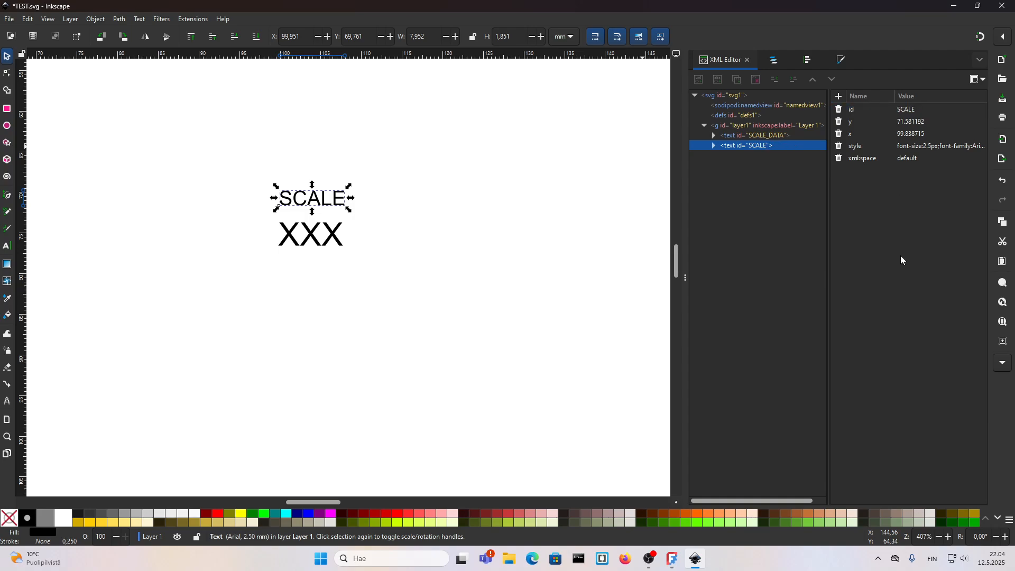
Step: Import the logo image from the MERGE folder into the drawing
left_click(392, 255)
scroll(361, 289, "down", 4)
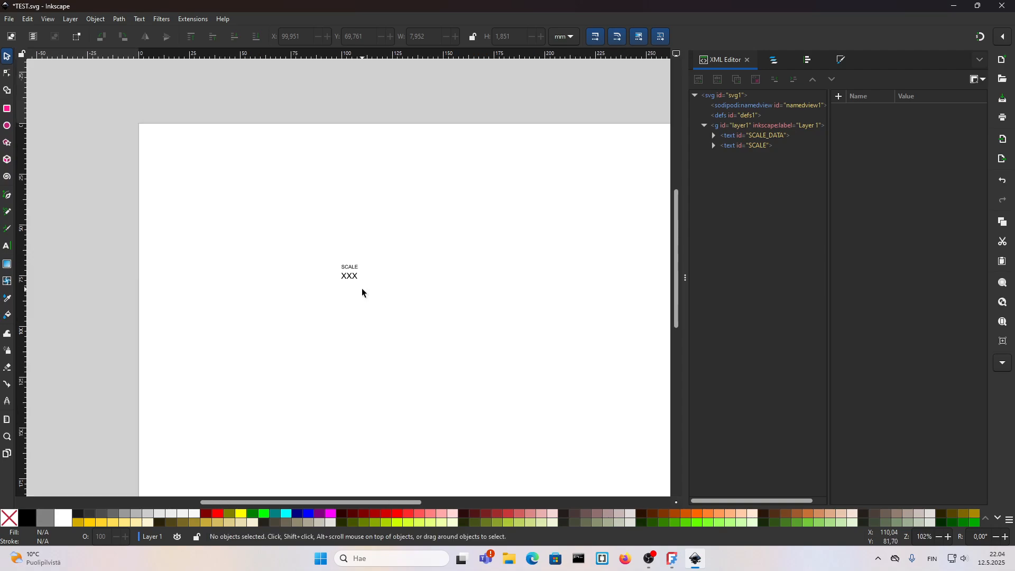
scroll(362, 290, "down", 2)
left_click(347, 226)
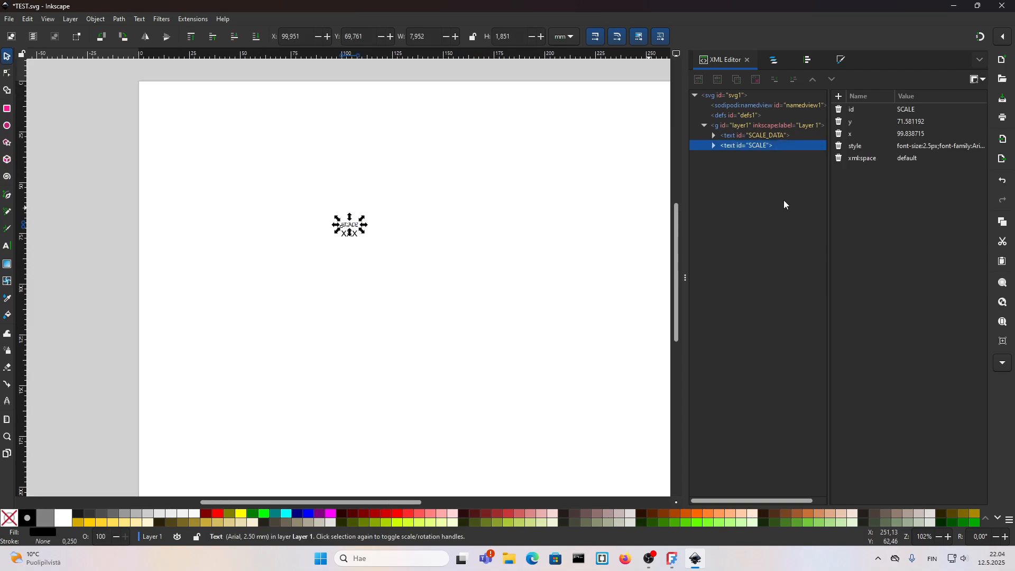
left_click(863, 158)
left_click(430, 281)
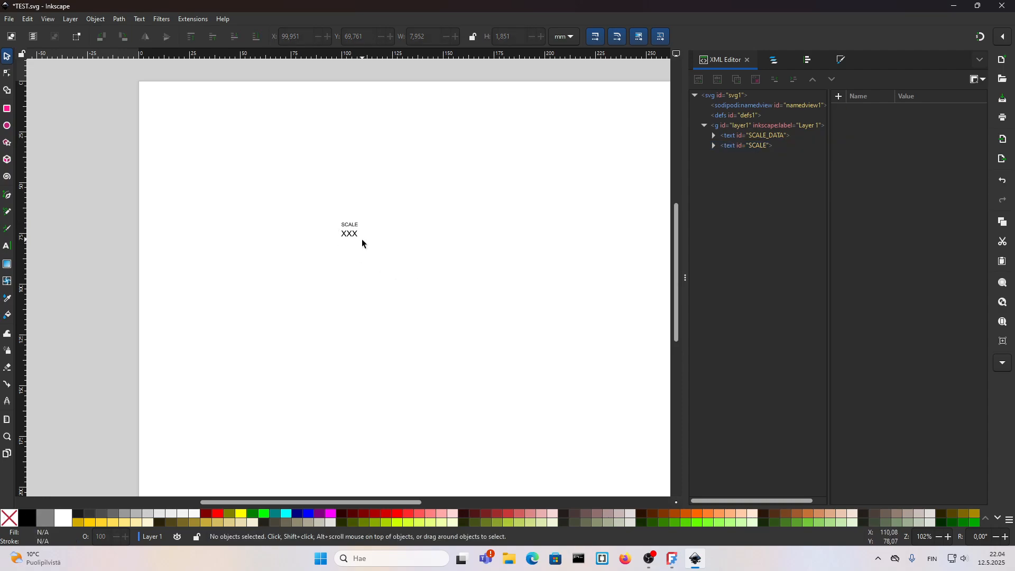
scroll(386, 252, "down", 2)
left_click_drag(389, 253, 323, 283)
scroll(323, 280, "down", 1)
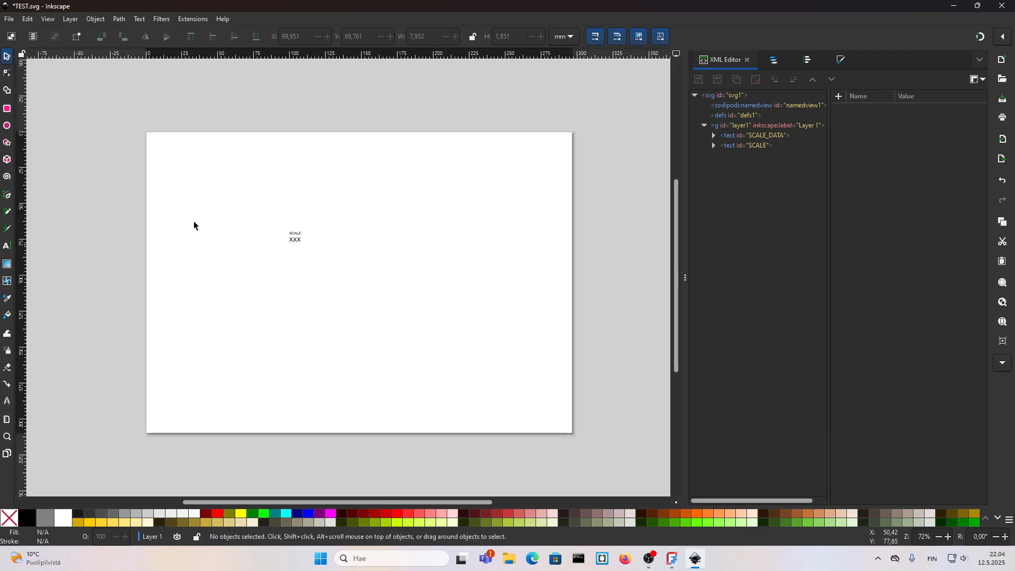
left_click(9, 20)
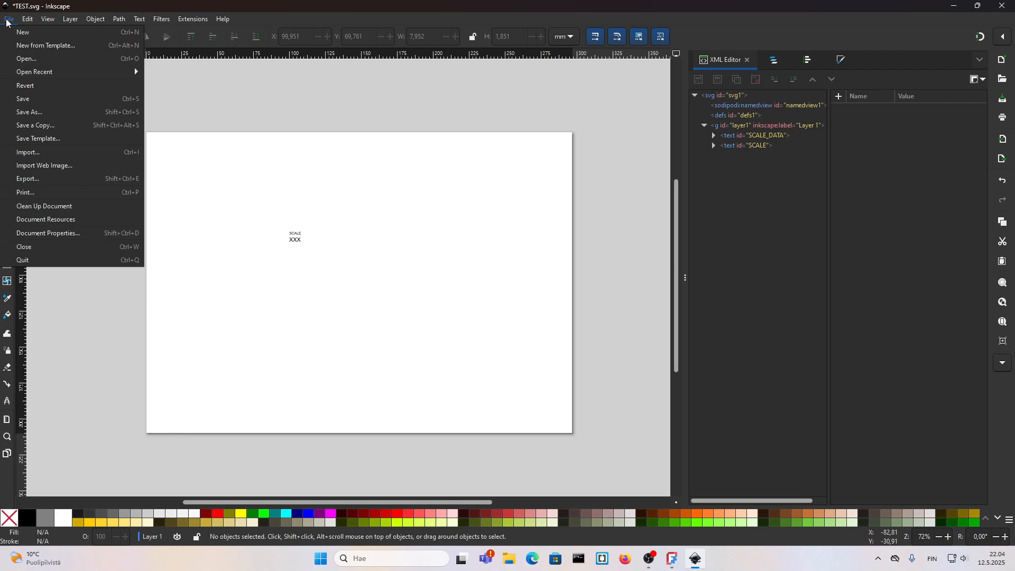
left_click(26, 153)
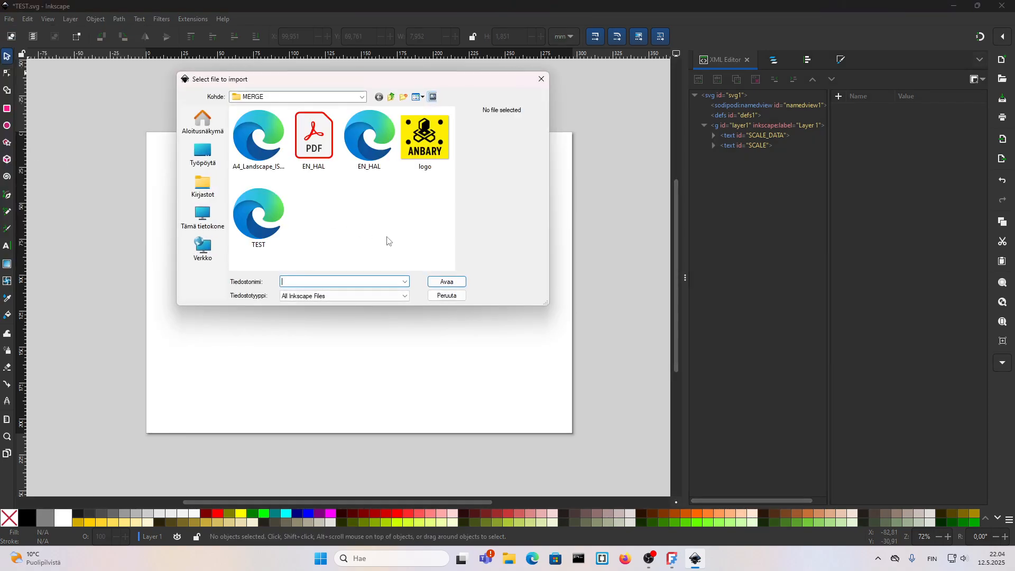
left_click(422, 158)
left_click(447, 281)
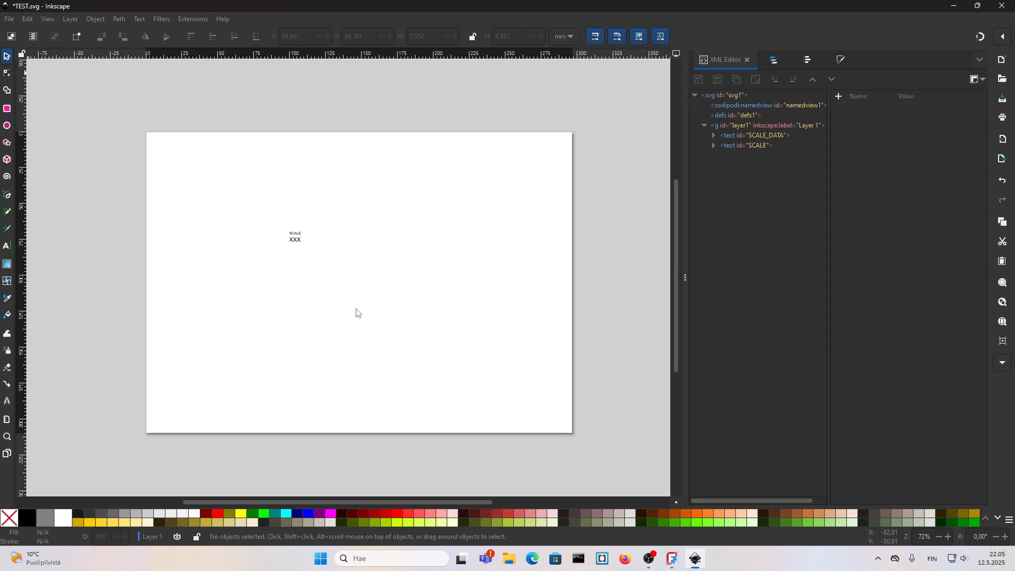
Step: Scale the imported logo down to about 30 × 27 mm near the page's upper-left corner
left_click(162, 146)
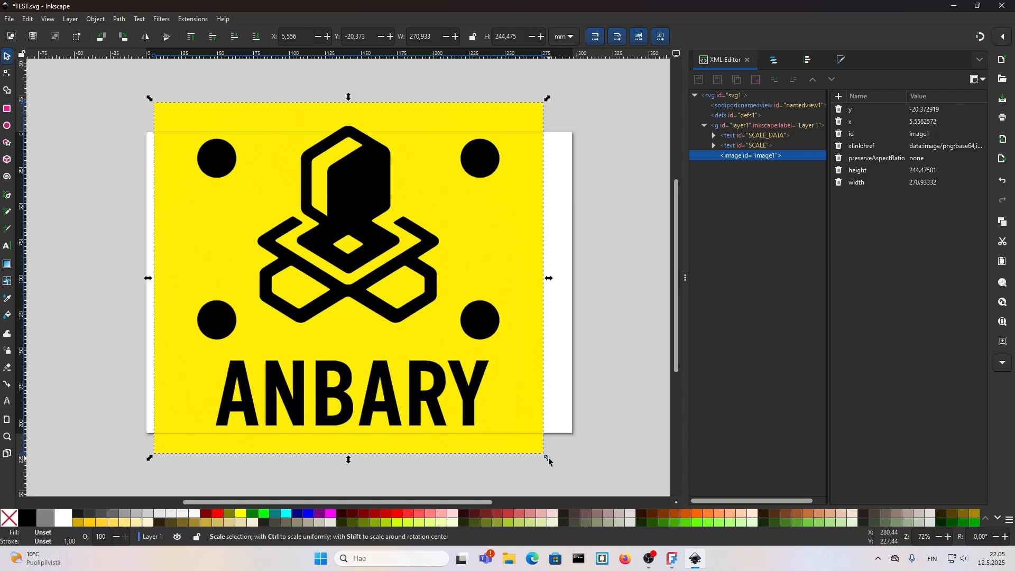
left_click_drag(551, 463, 192, 180)
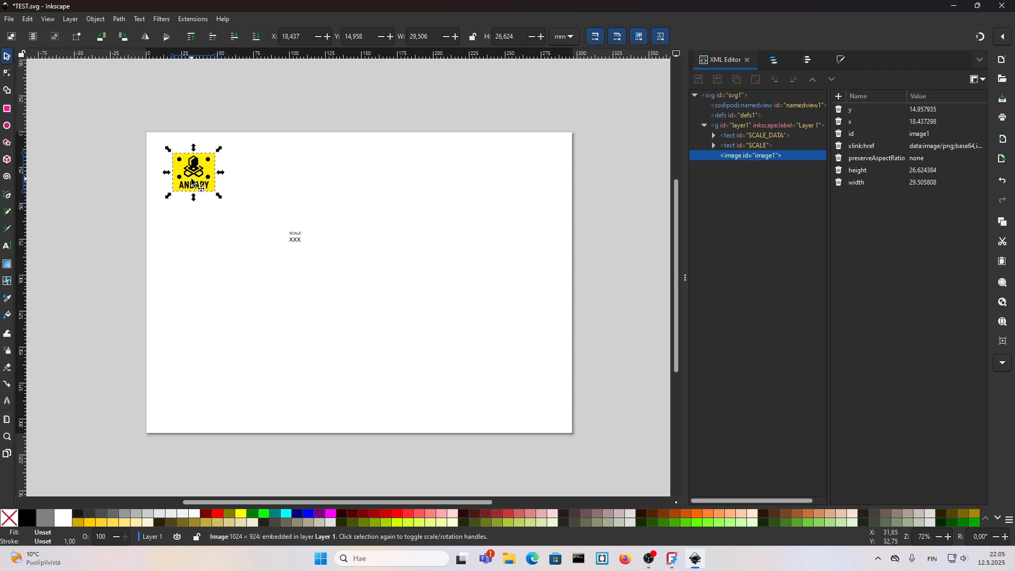
left_click(242, 271)
Step: Review the current FreeCAD page template and preview A4_Landscape_ISO5457_advanced.svg in the browser
left_click(672, 559)
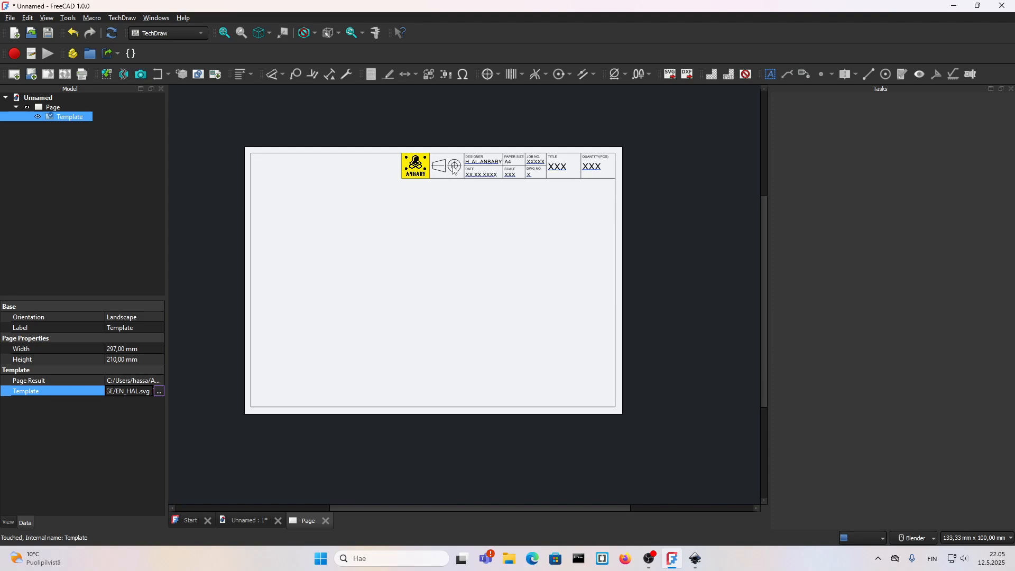
left_click(695, 559)
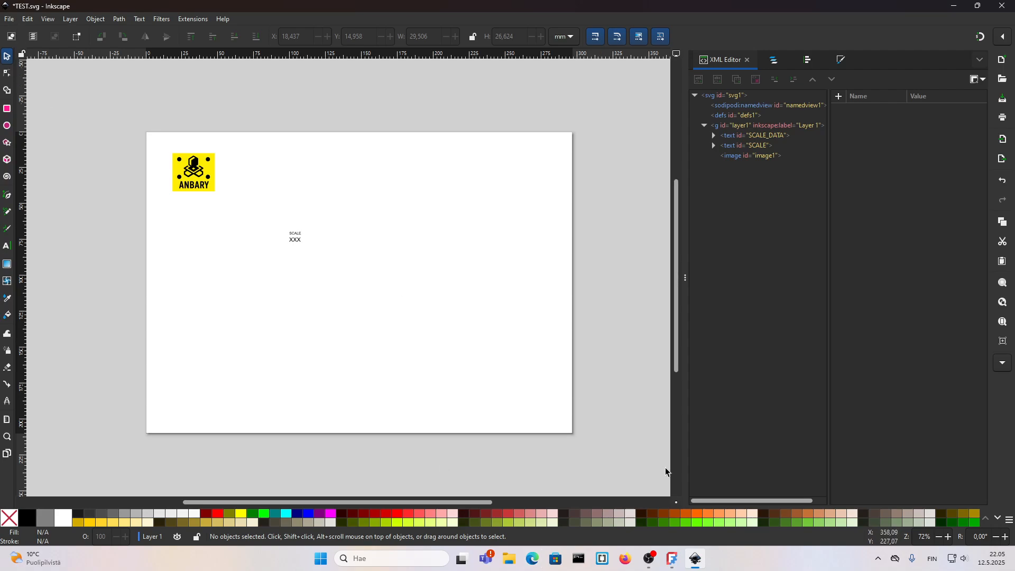
left_click(509, 559)
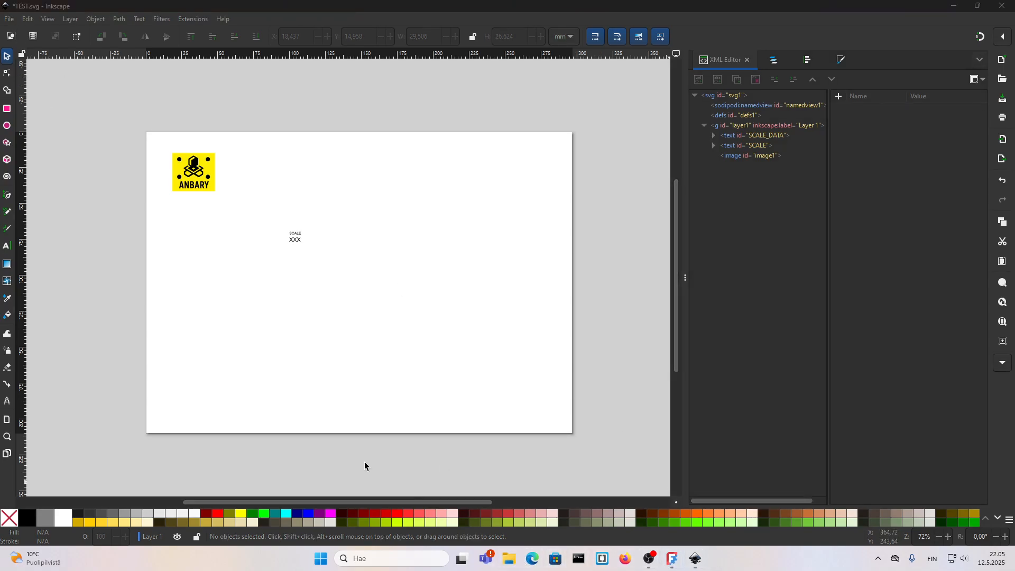
left_click(323, 369)
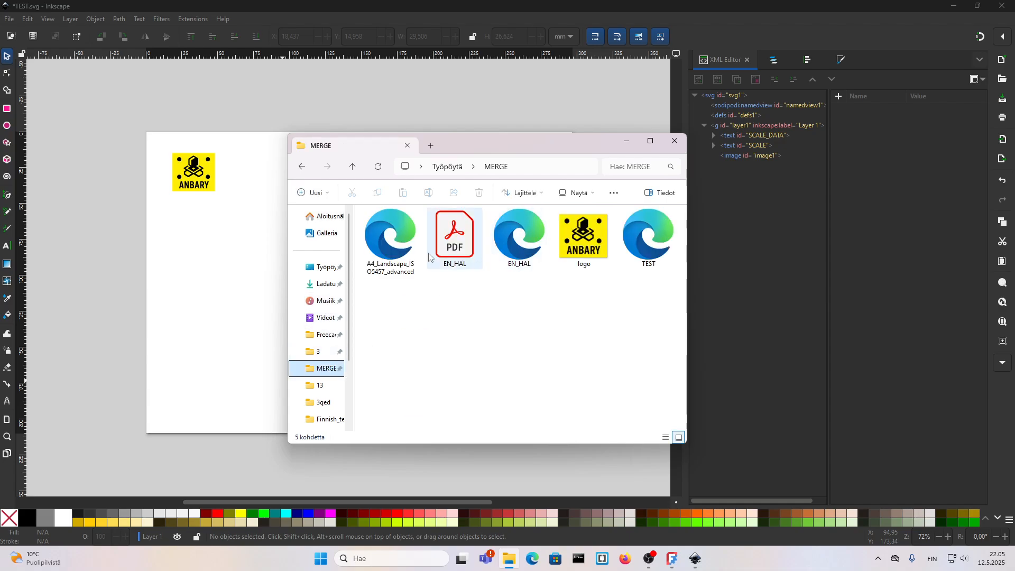
double_click(389, 268)
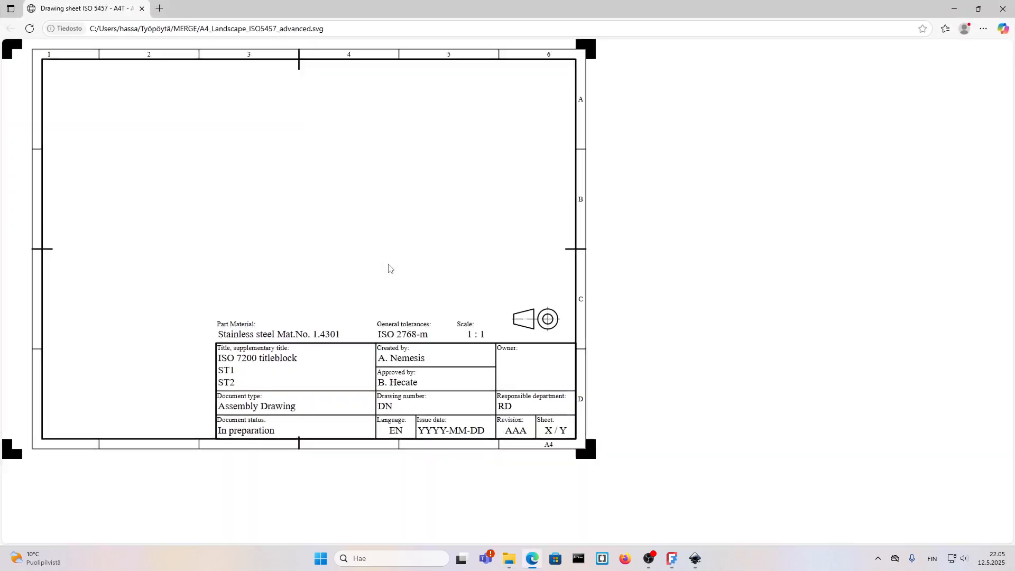
left_click(1002, 6)
Step: Open A4_Landscape_ISO5457_advanced.svg from the MERGE folder in Inkscape
right_click(400, 236)
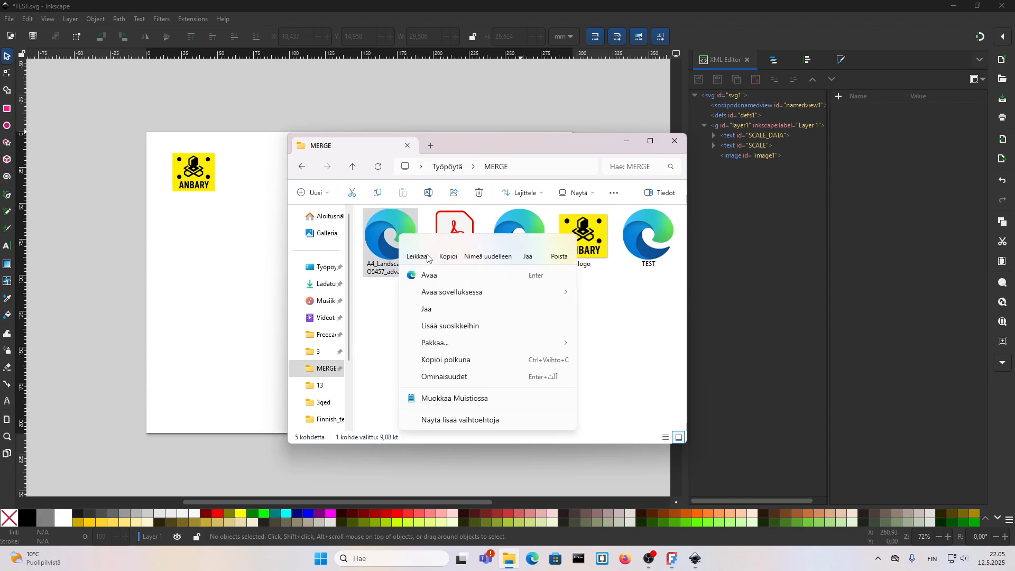
mouse_move(468, 296)
left_click(616, 360)
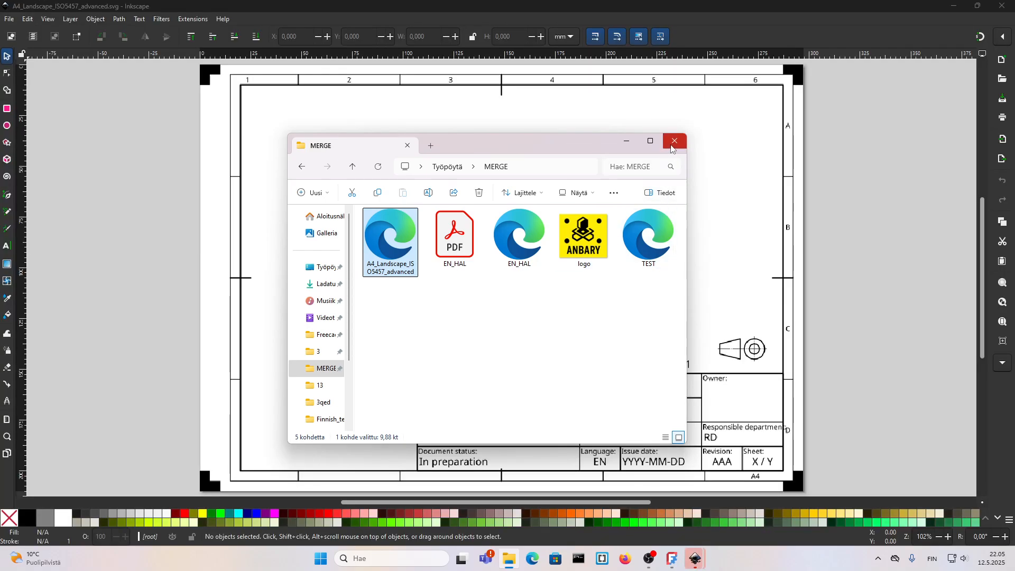
left_click(671, 146)
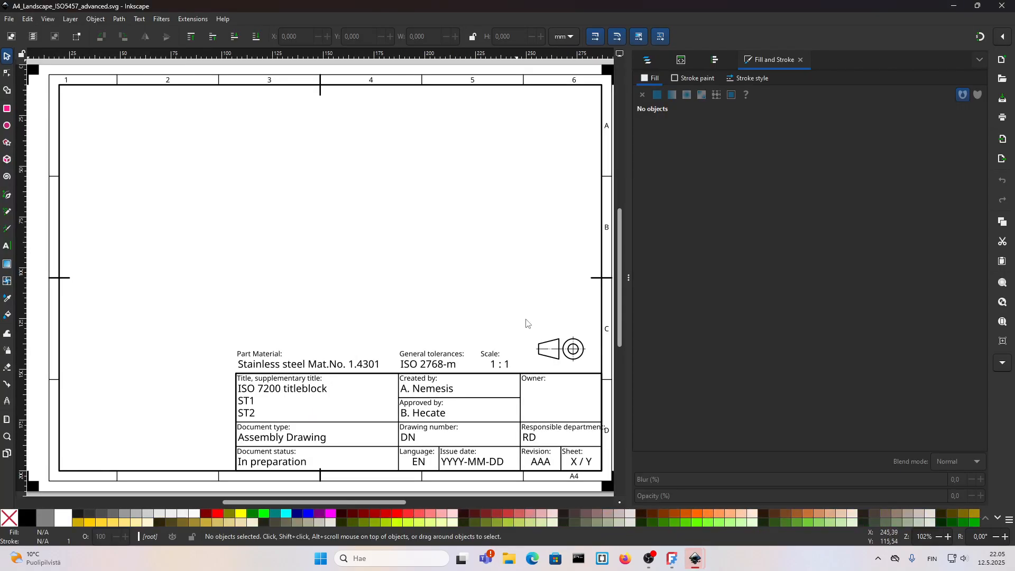
Step: Copy the projection symbol from the ISO template and paste it beside the logo in TEST.svg
left_click_drag(514, 312, 528, 331)
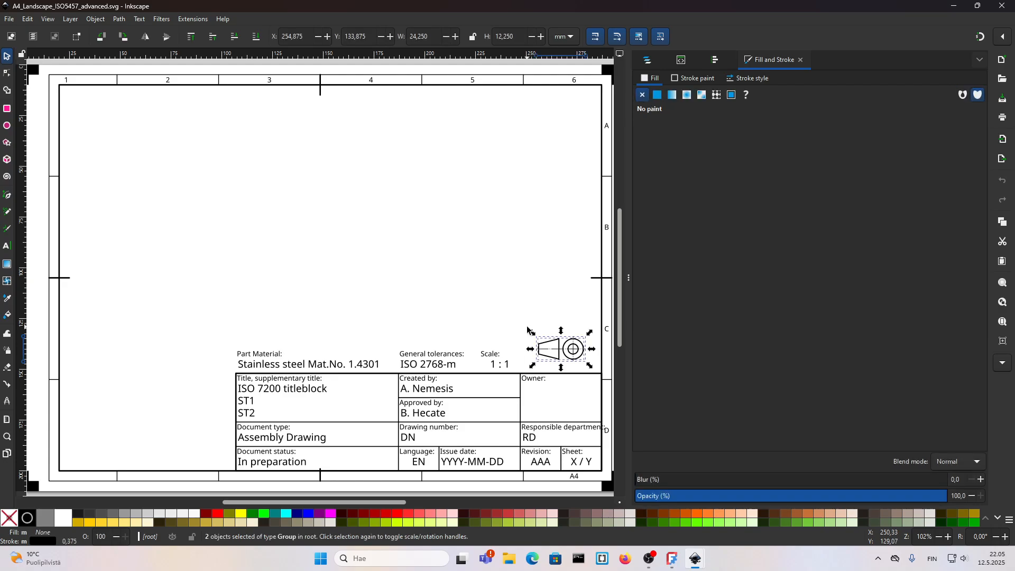
left_click(1001, 6)
key("ctrl+v")
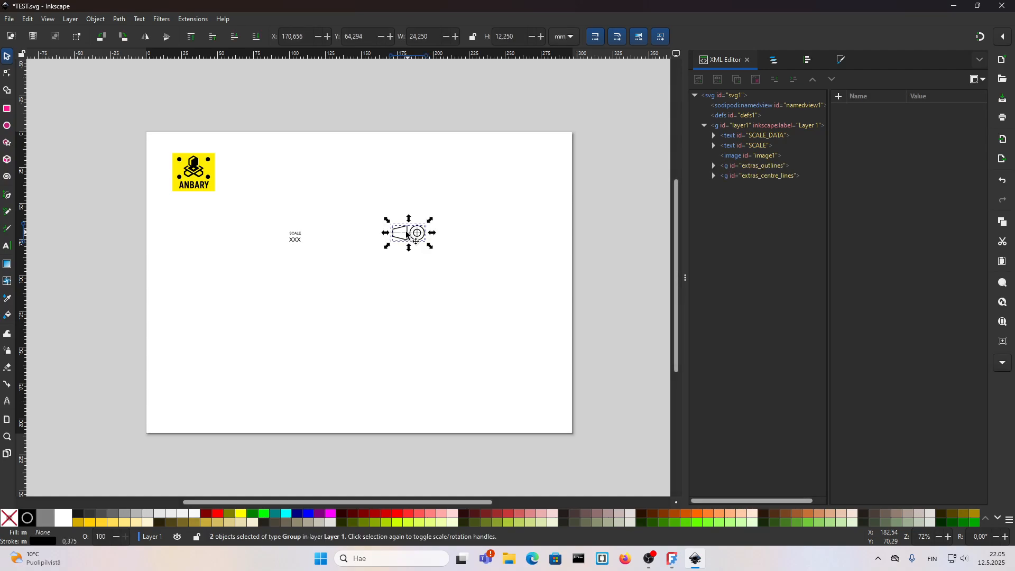
left_click_drag(414, 234, 256, 174)
left_click(340, 221)
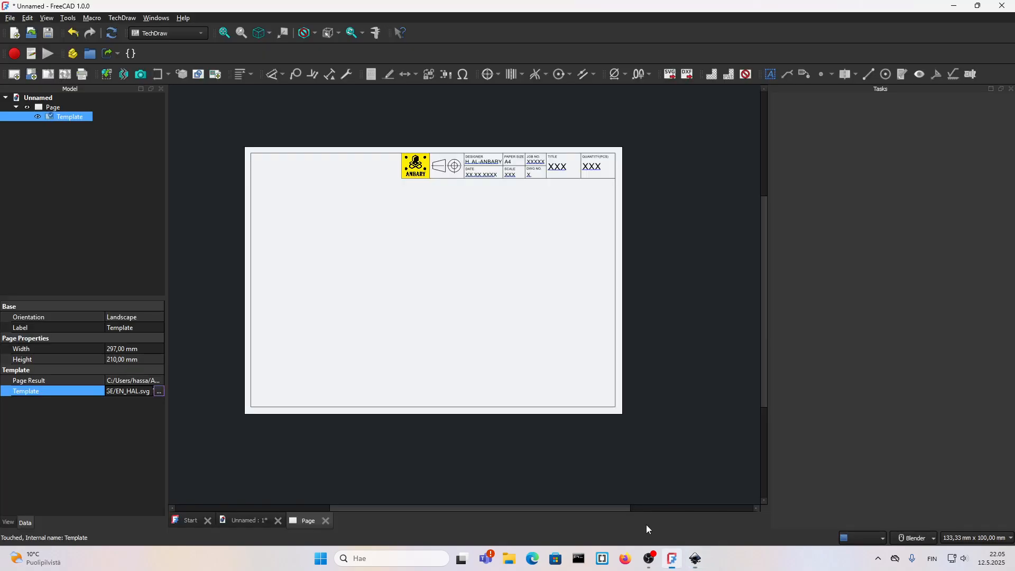
Step: Draw a border rectangle about 276 × 192 mm covering most of the page
left_click(672, 558)
left_click(695, 559)
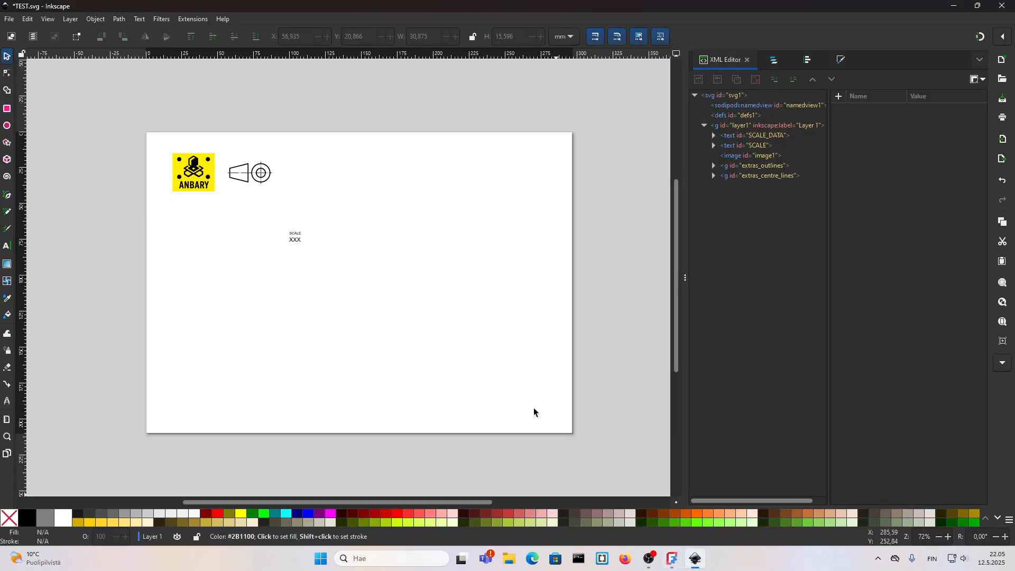
left_click(7, 110)
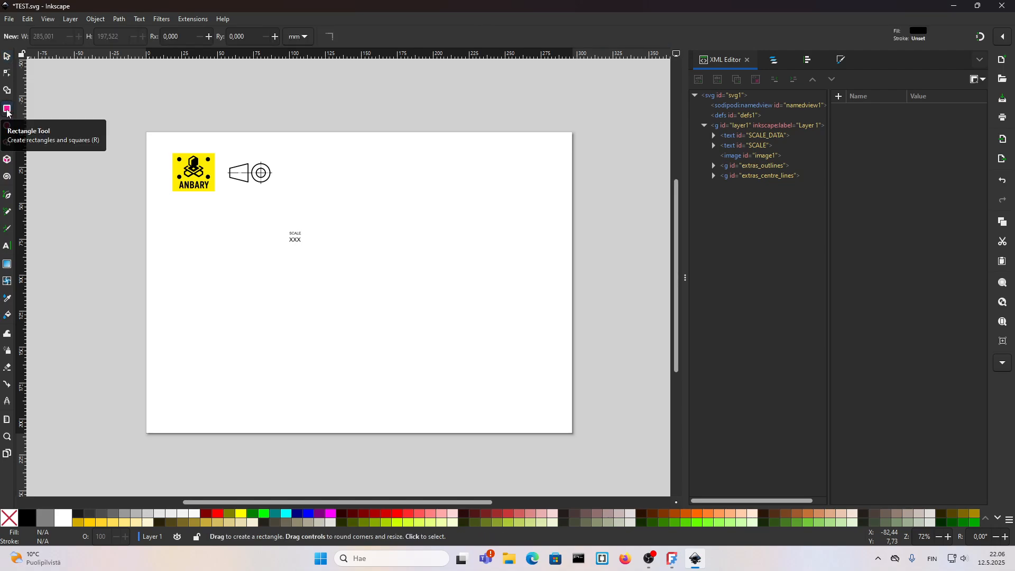
left_click_drag(157, 143, 554, 418)
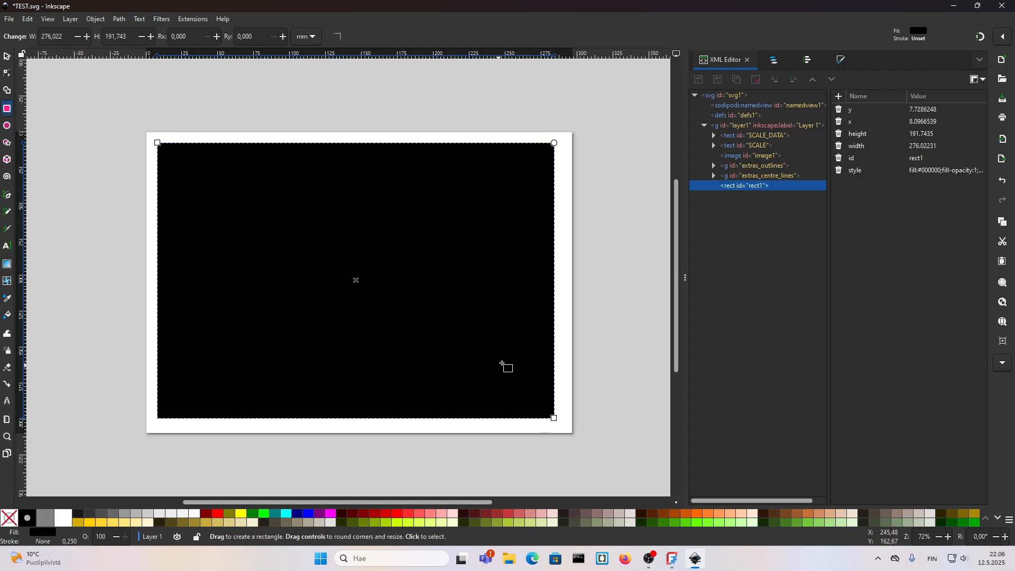
Step: Remove the rectangle's fill and give it a flat-colour stroke
left_click(580, 350)
key("s")
left_click(521, 353)
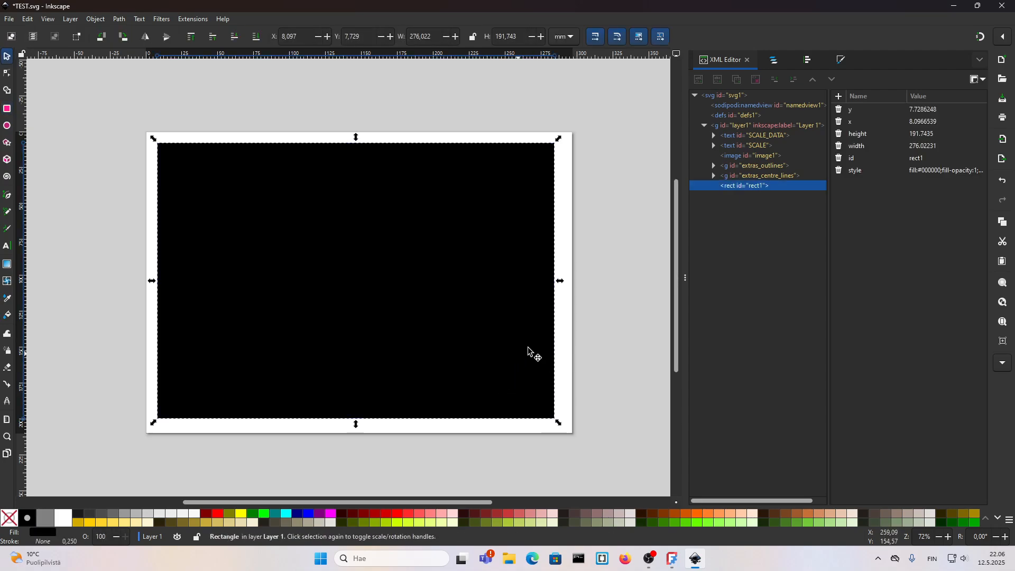
left_click(840, 60)
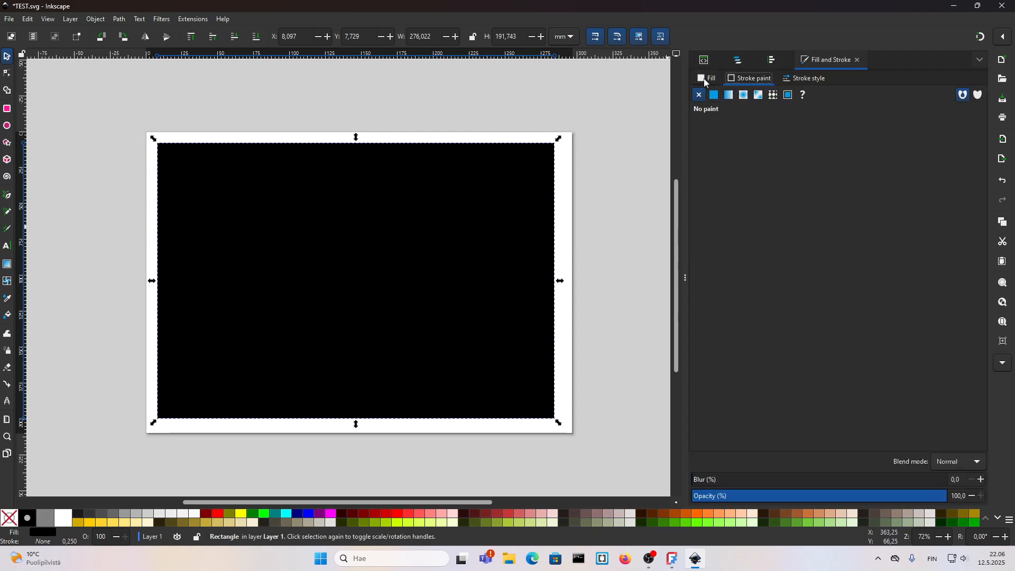
left_click(706, 78)
left_click(699, 95)
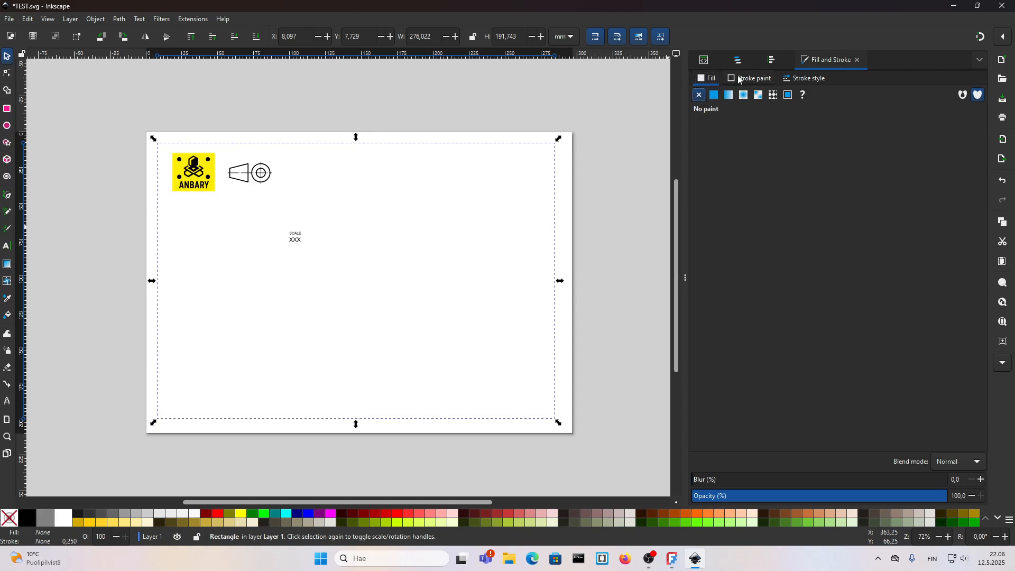
left_click(741, 79)
left_click(714, 95)
Step: Move the border rectangle slightly up and left to about X 6.5 mm, Y 5.8 mm
left_click(804, 79)
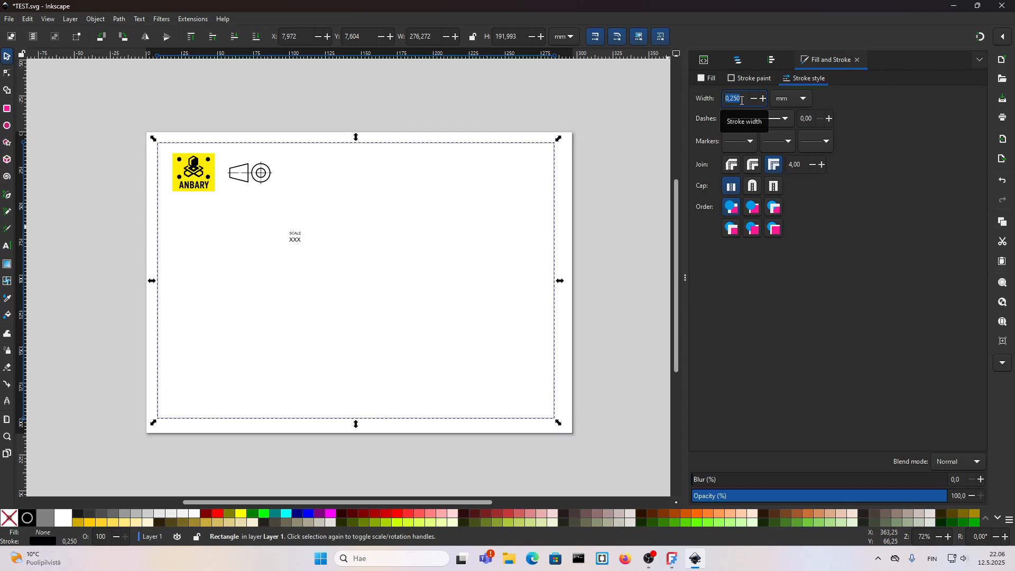
left_click(284, 274)
scroll(151, 142, "up", 2)
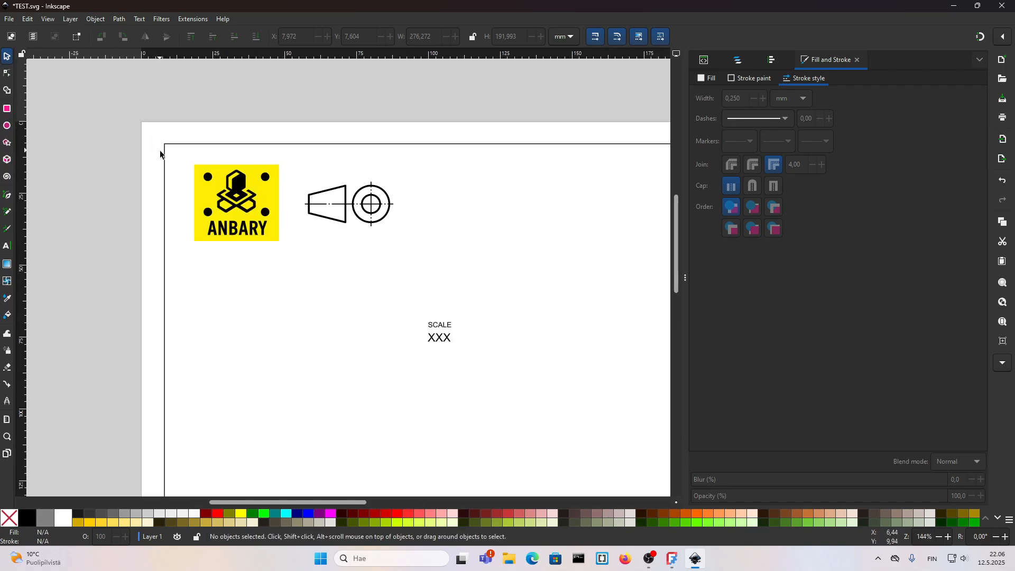
left_click_drag(166, 158, 162, 153)
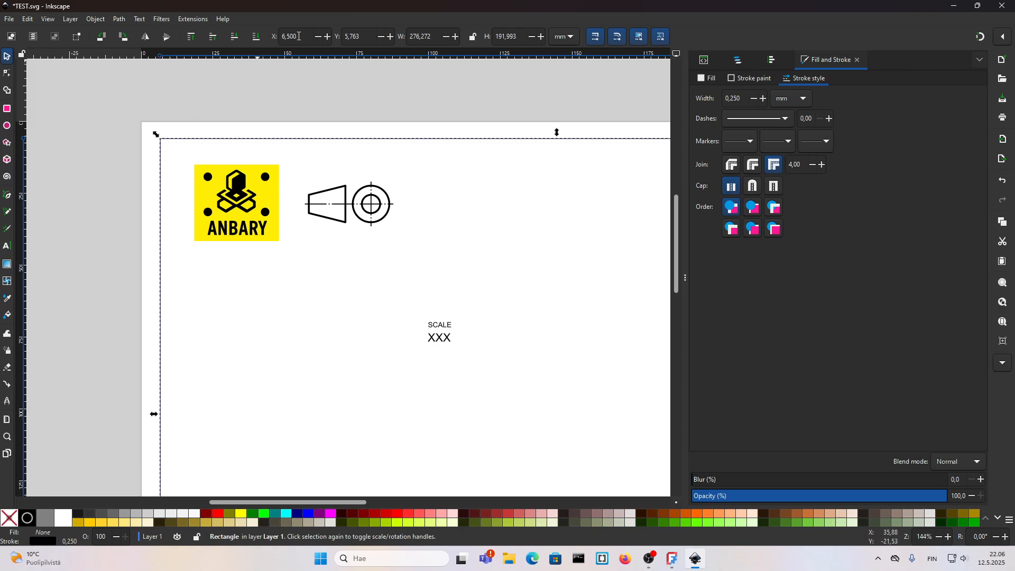
Step: Position the border rectangle at X 0 mm, Y 0 mm
left_click_drag(299, 36, 281, 36)
type("0")
key("Tab")
type("50")
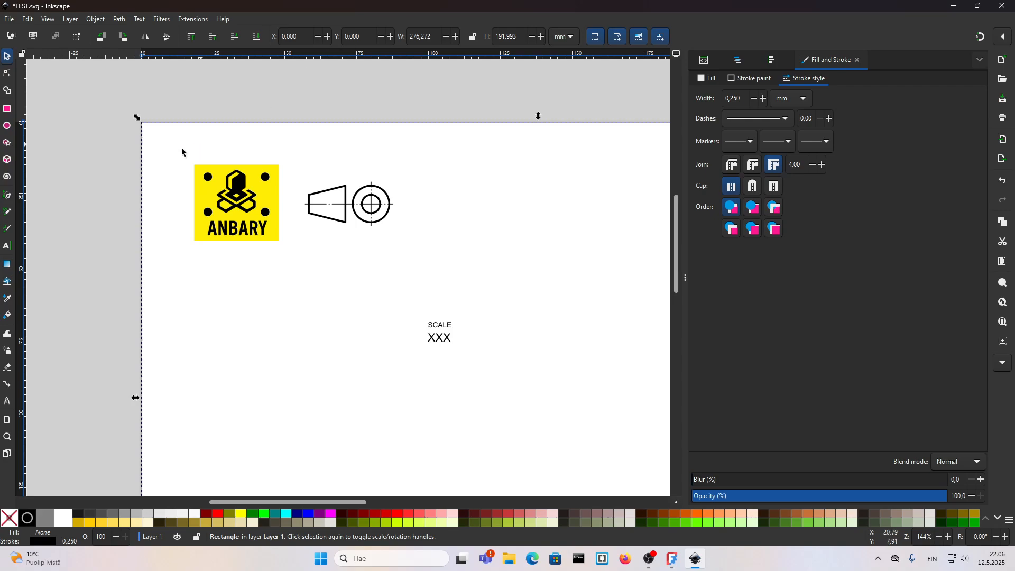
left_click(87, 164)
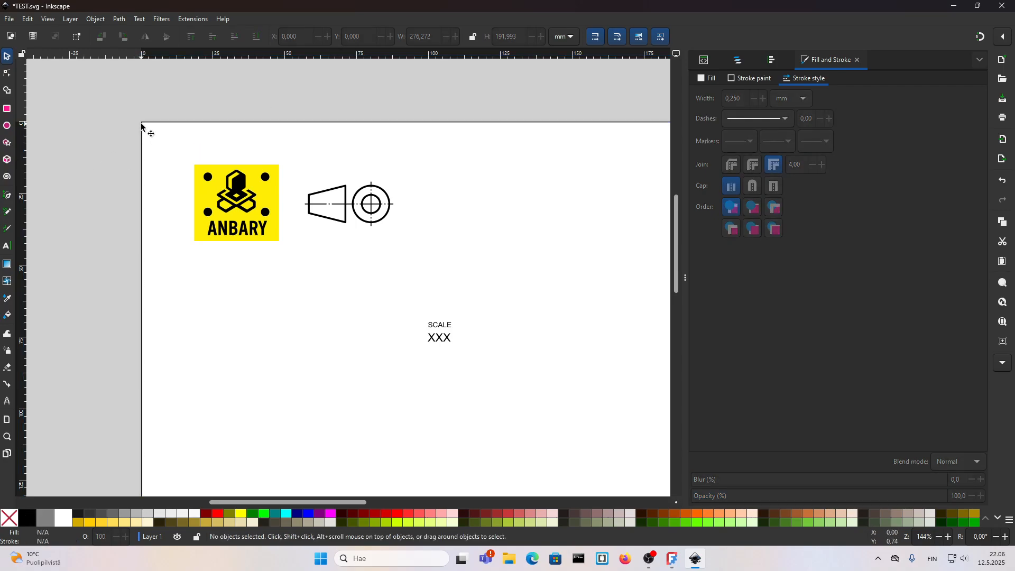
Step: Resize the border rectangle to 287 mm wide and 200 mm high
scroll(142, 126, "down", 2, "ctrl")
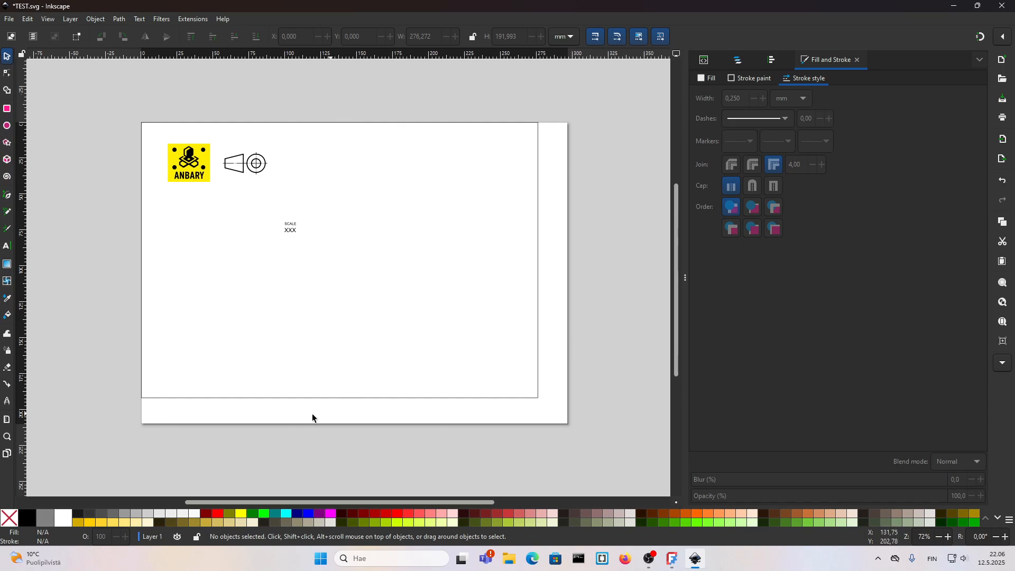
left_click(157, 398)
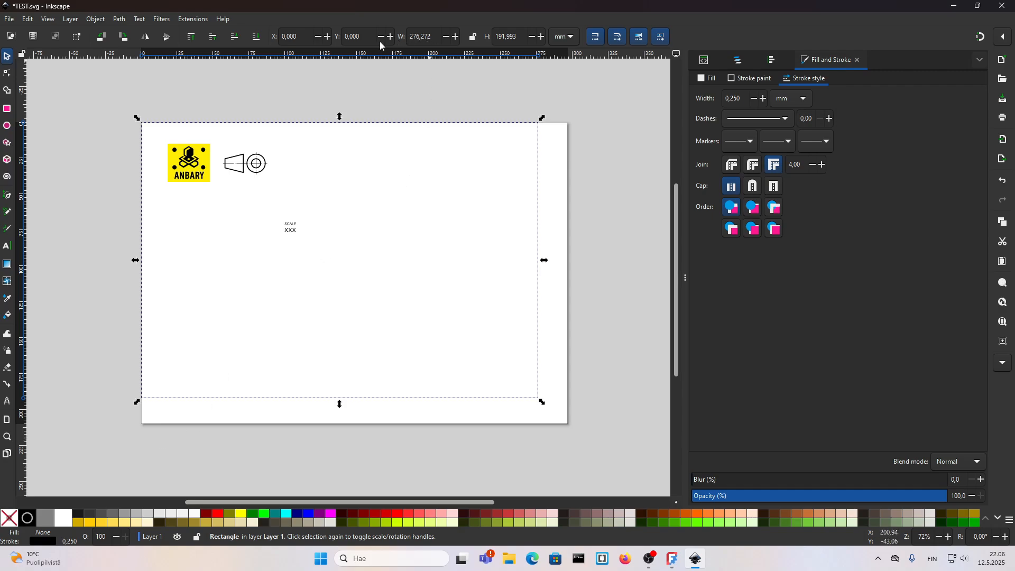
double_click(513, 37)
type("200")
key("Return")
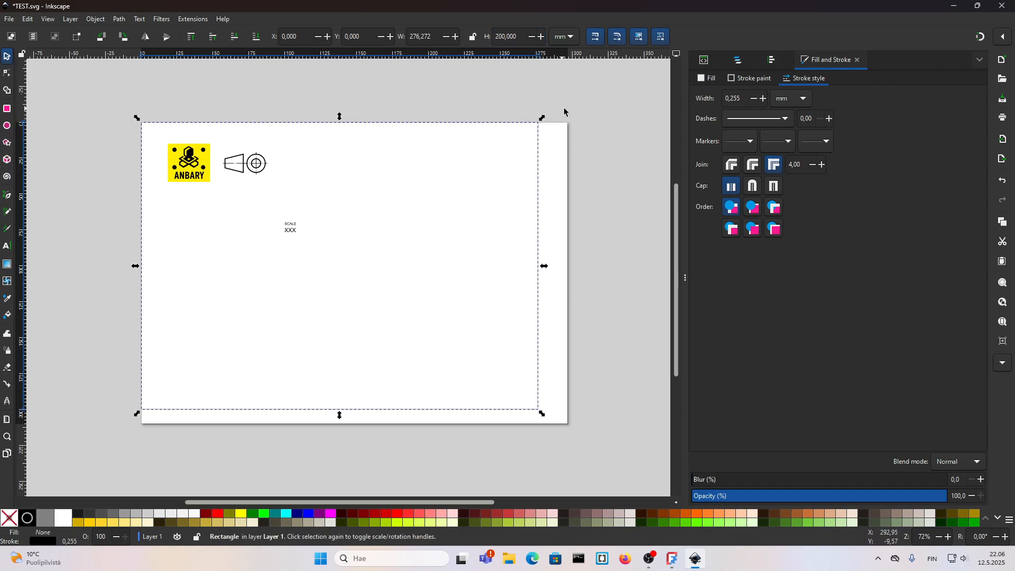
double_click(404, 35)
type("287")
key("Return")
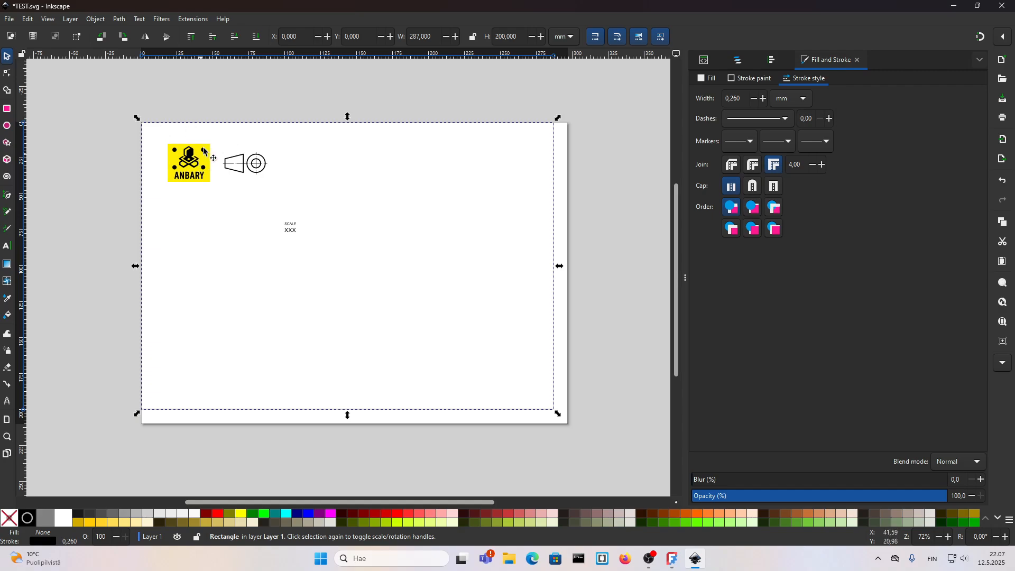
Step: Position the border rectangle at X 5 mm, Y 5 mm
left_click(282, 37)
type("5")
left_click(359, 38)
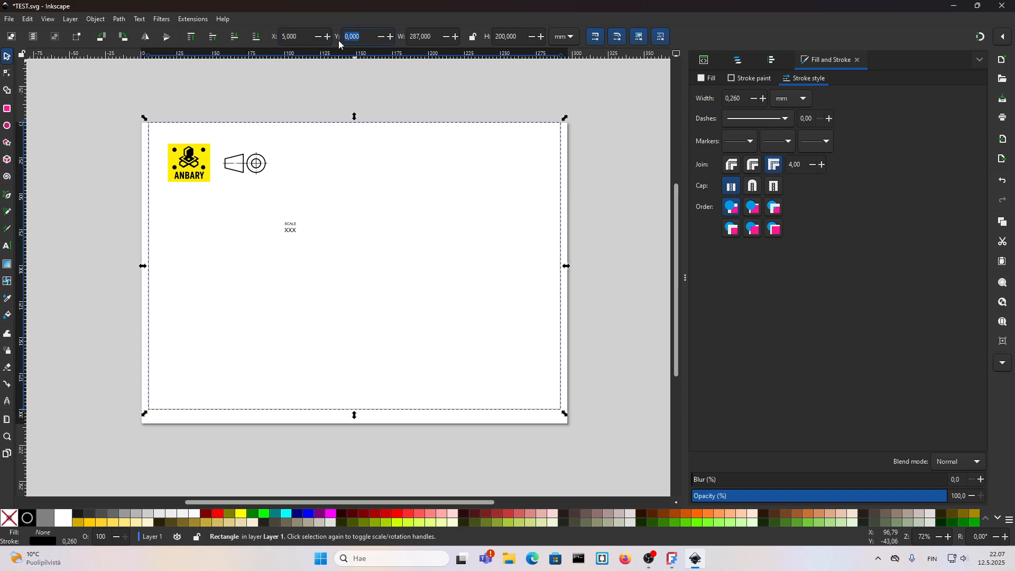
key("Return")
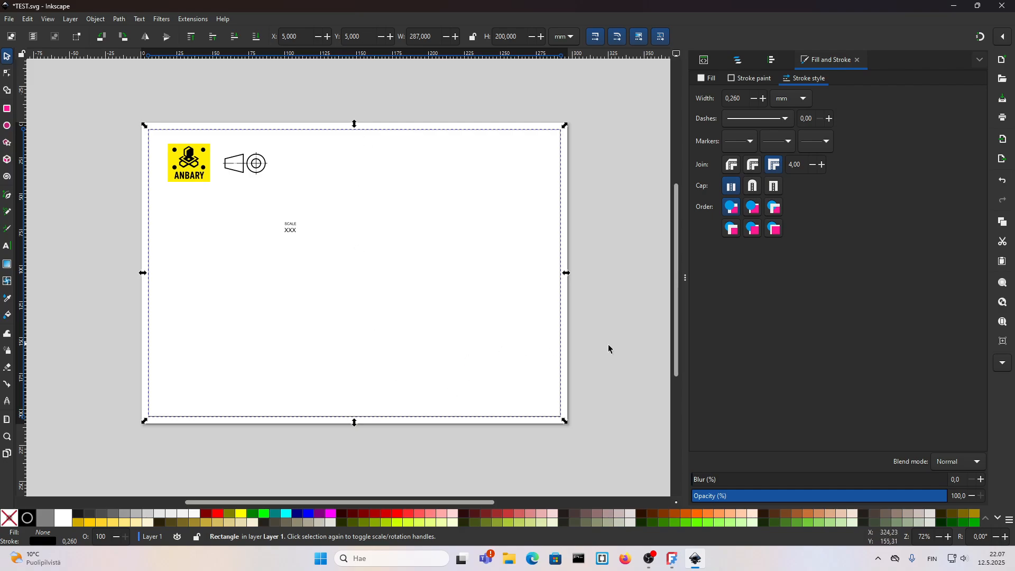
left_click(492, 360)
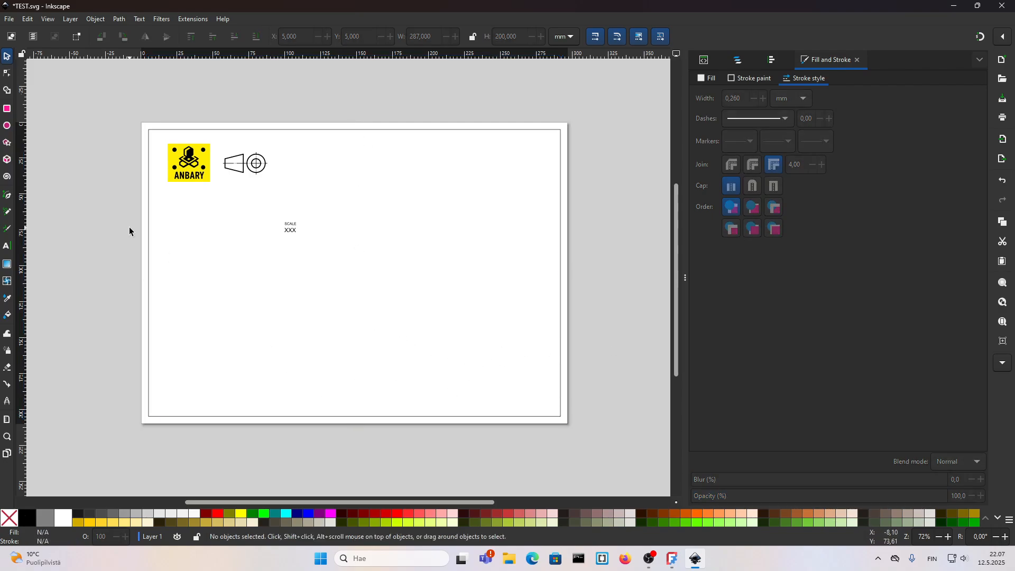
Step: Draw a horizontal line about 223 mm long across the page with the Pen tool
left_click(7, 195)
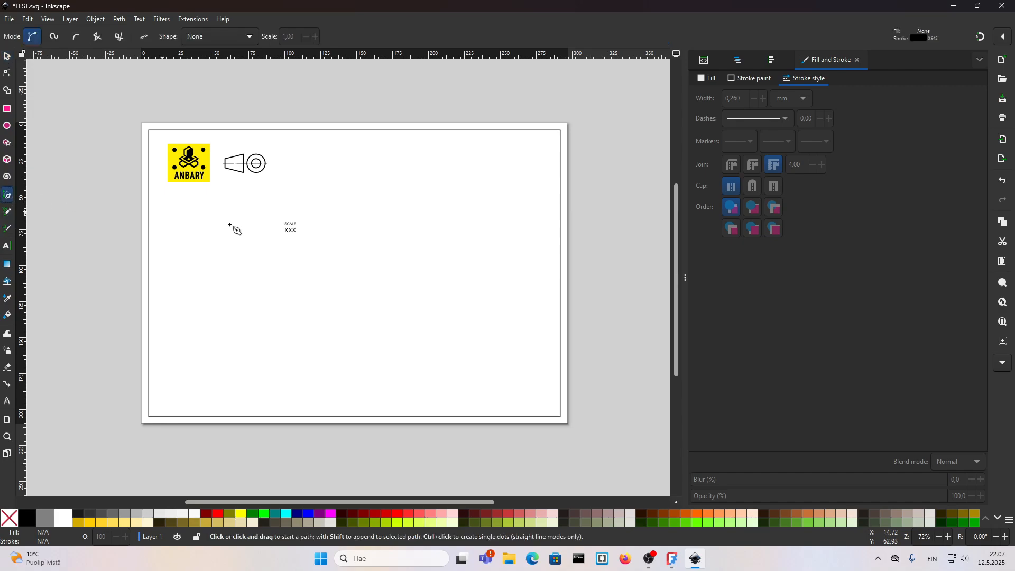
left_click(192, 272)
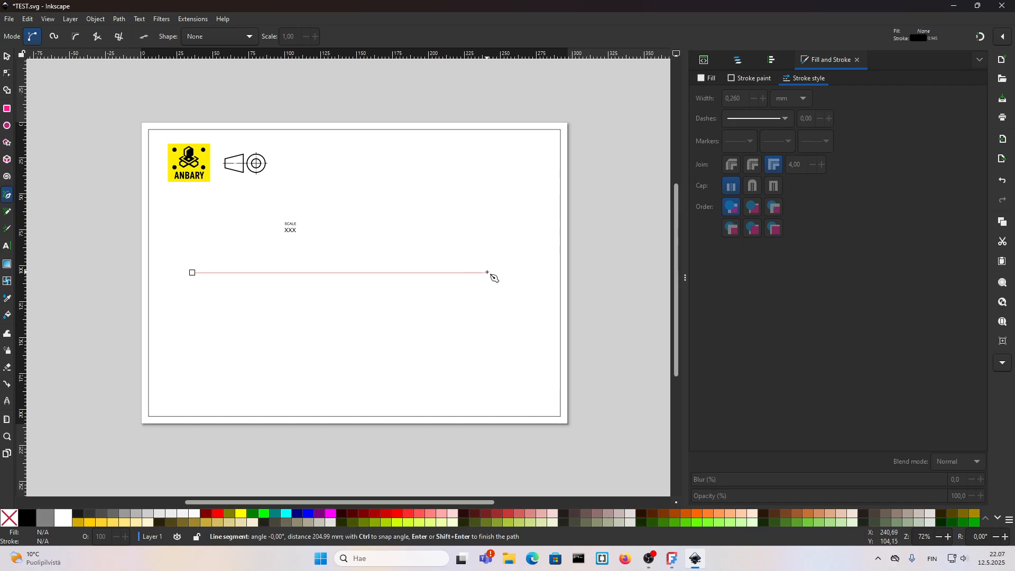
left_click(513, 273)
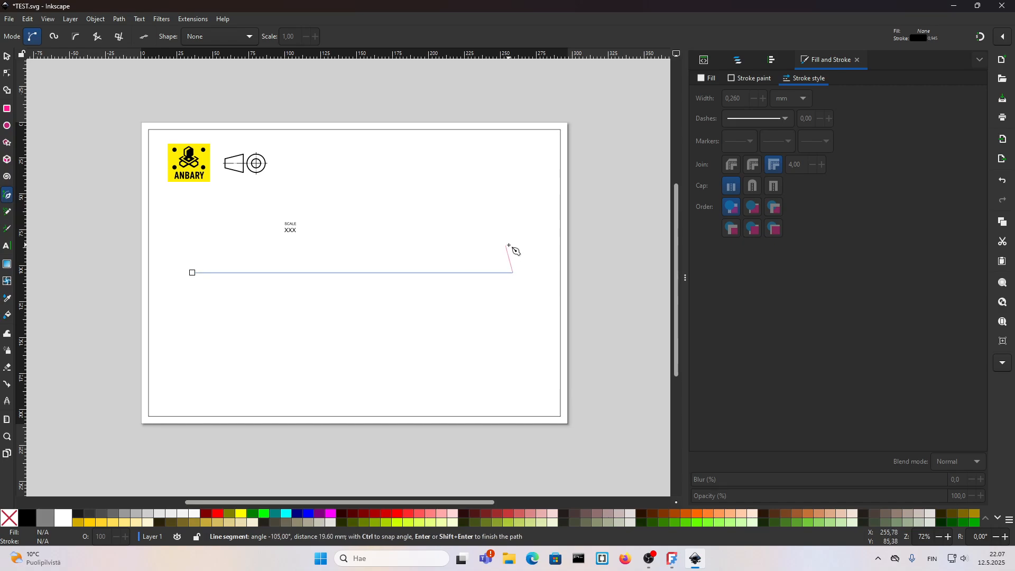
key("Return")
key("s")
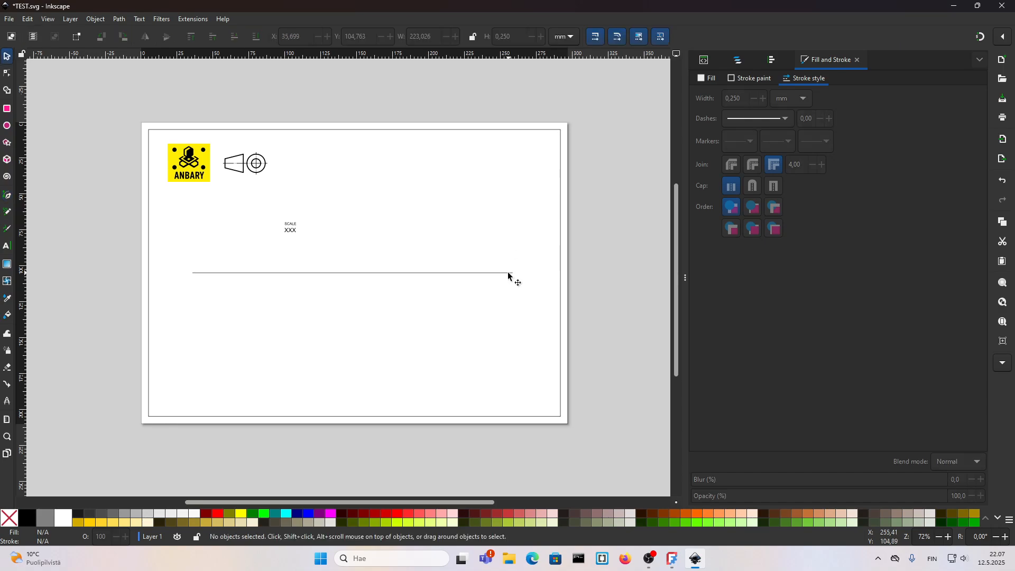
scroll(532, 282, "up", 4)
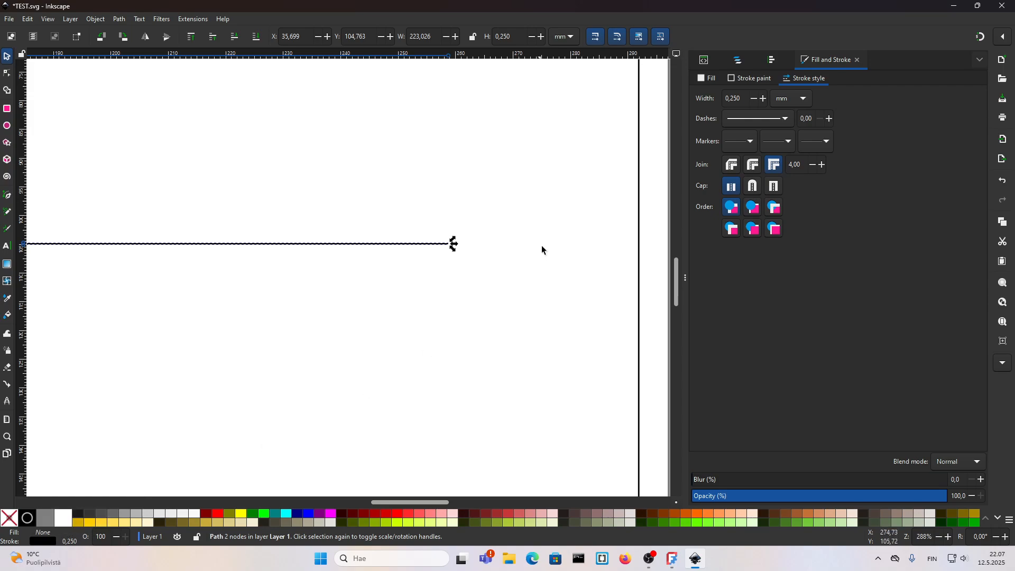
left_click_drag(455, 245, 572, 246)
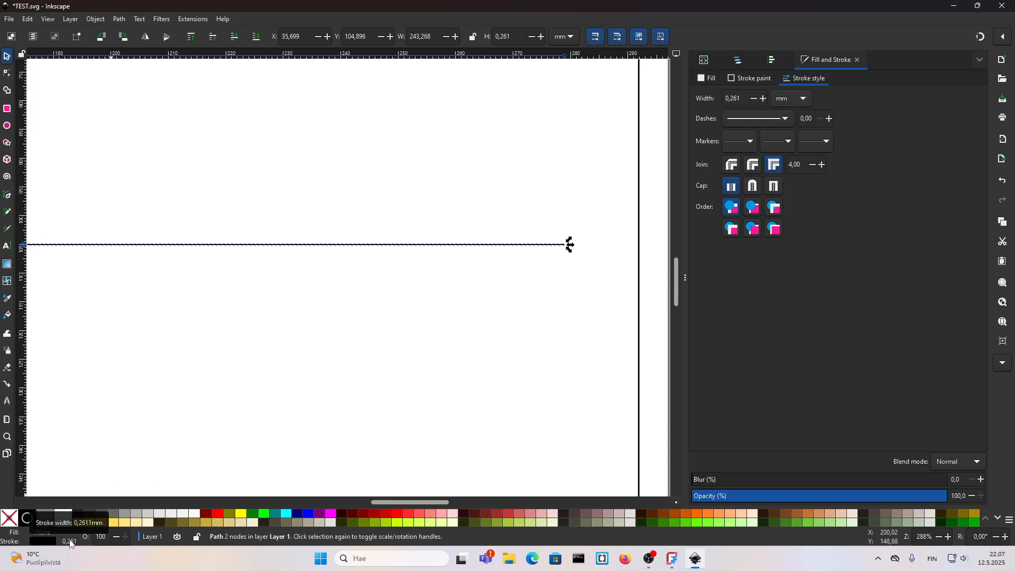
key("ctrl+z")
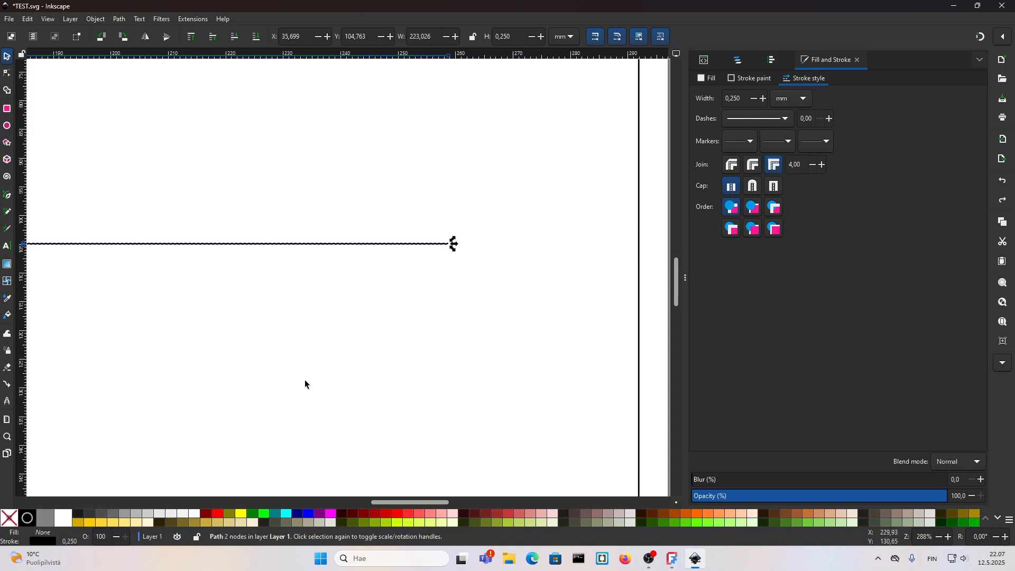
Step: Turn off stroke-width scaling and stretch the line to about 243 mm long
left_click(599, 42)
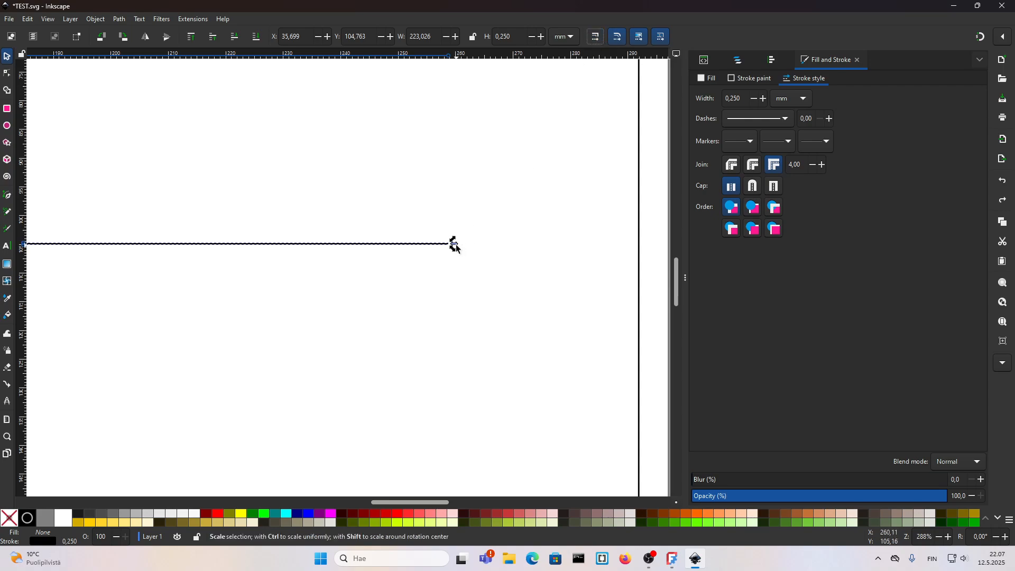
left_click_drag(454, 244, 573, 248)
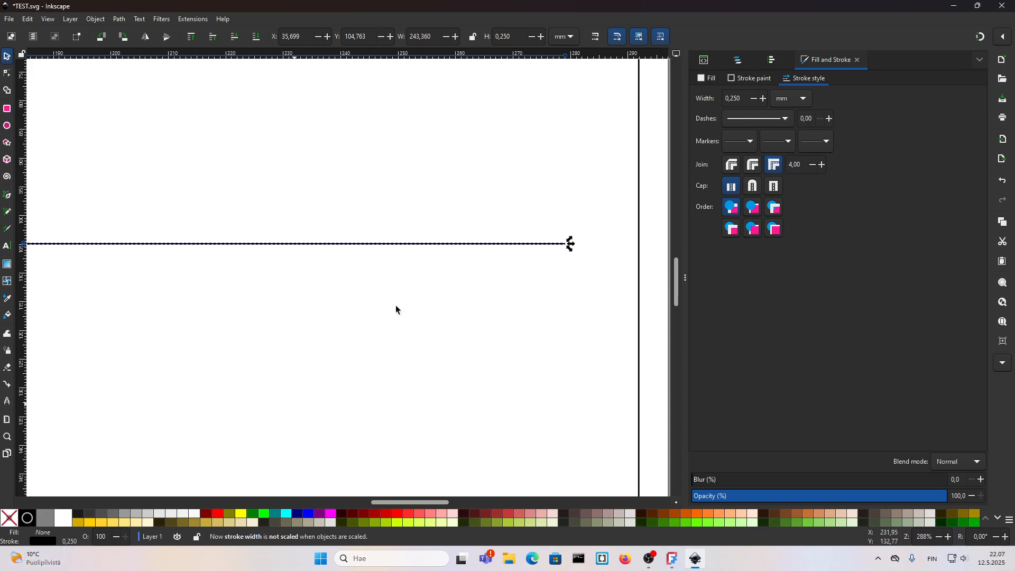
Step: Move the line up to about Y 32.6 mm, just below the logo and projection symbol
scroll(518, 228, "down", 4)
left_click(454, 277)
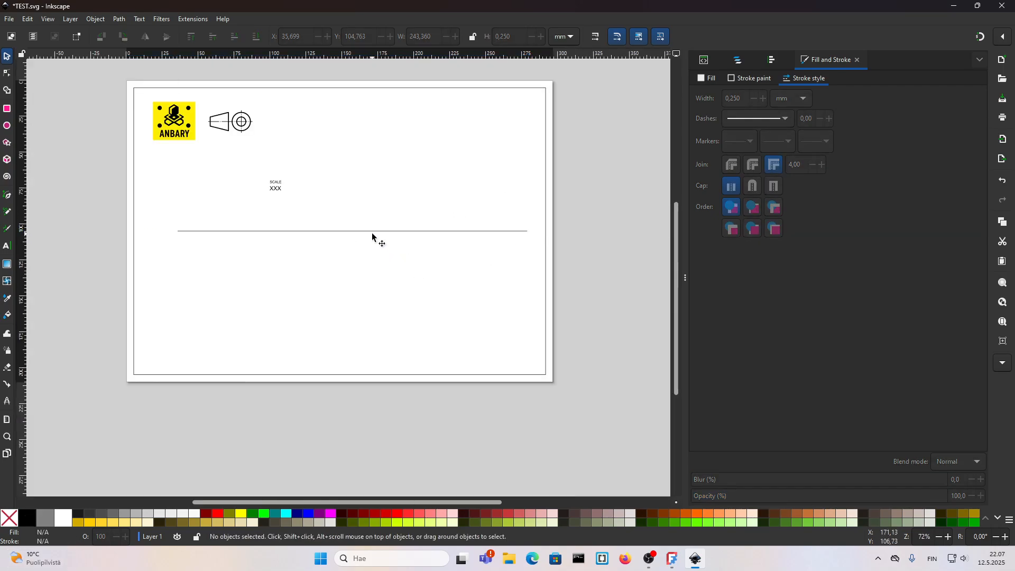
left_click_drag(372, 233, 390, 129)
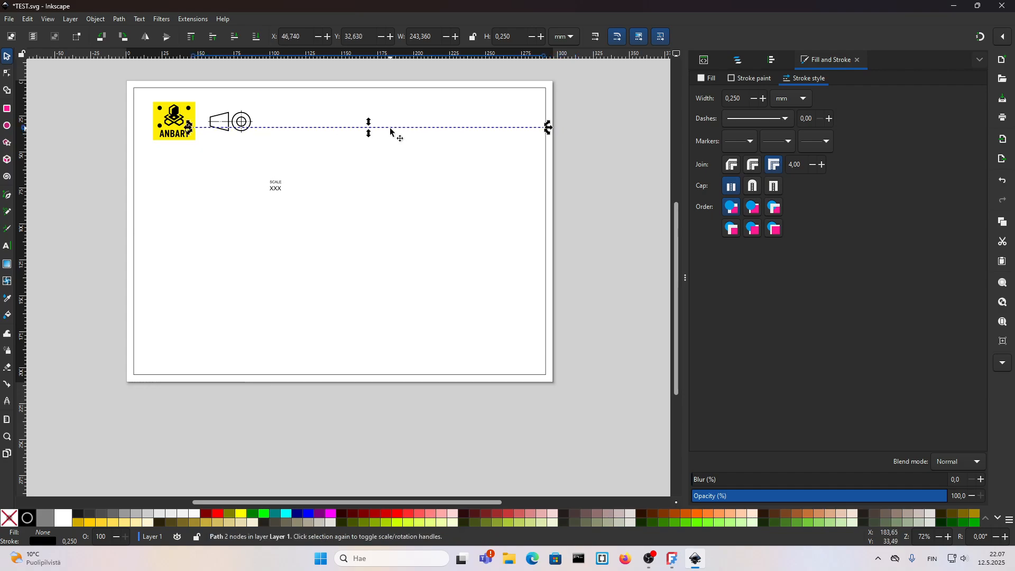
Step: Turn on snapping and extend the line's right end to meet the border's right edge
scroll(555, 122, "up", 7)
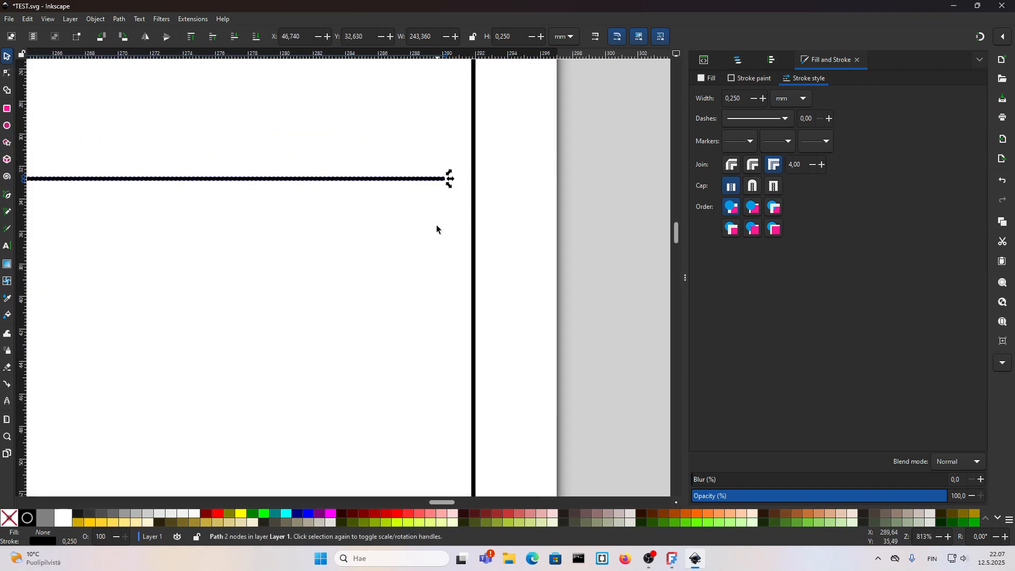
left_click(408, 229)
scroll(403, 243, "down", 2)
scroll(418, 210, "up", 6)
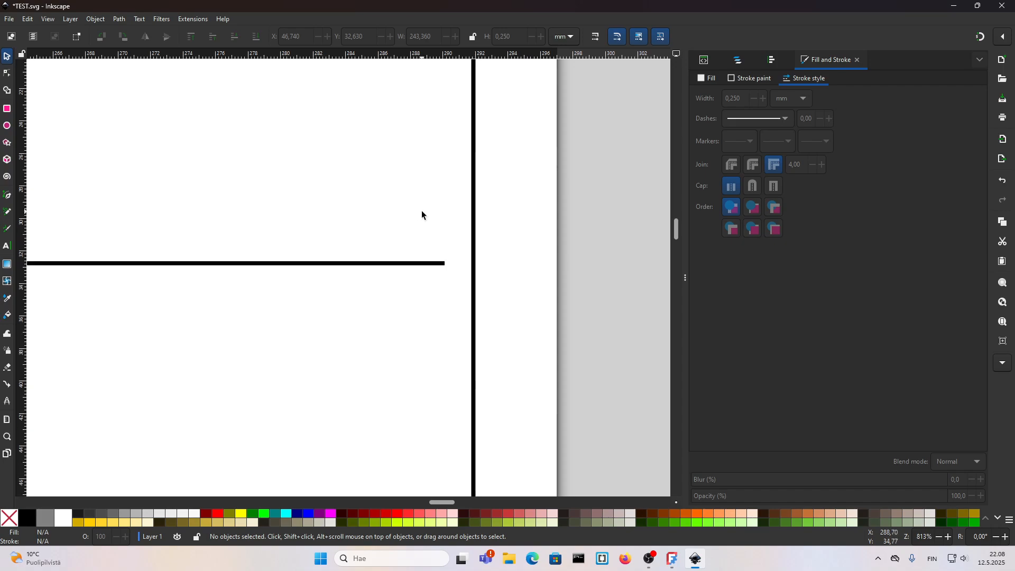
left_click(427, 264)
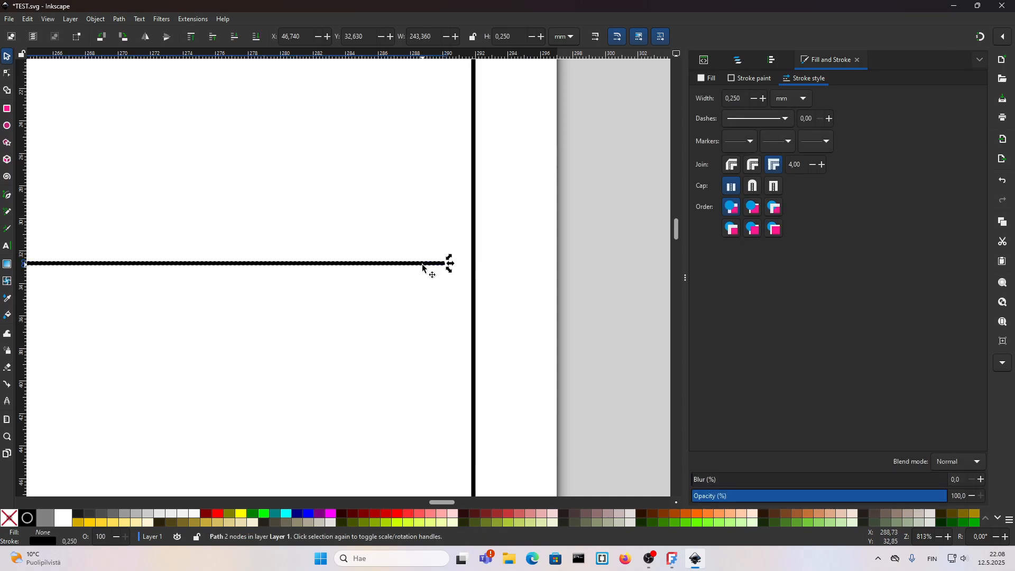
left_click_drag(451, 265, 392, 255)
scroll(465, 261, "up", 5)
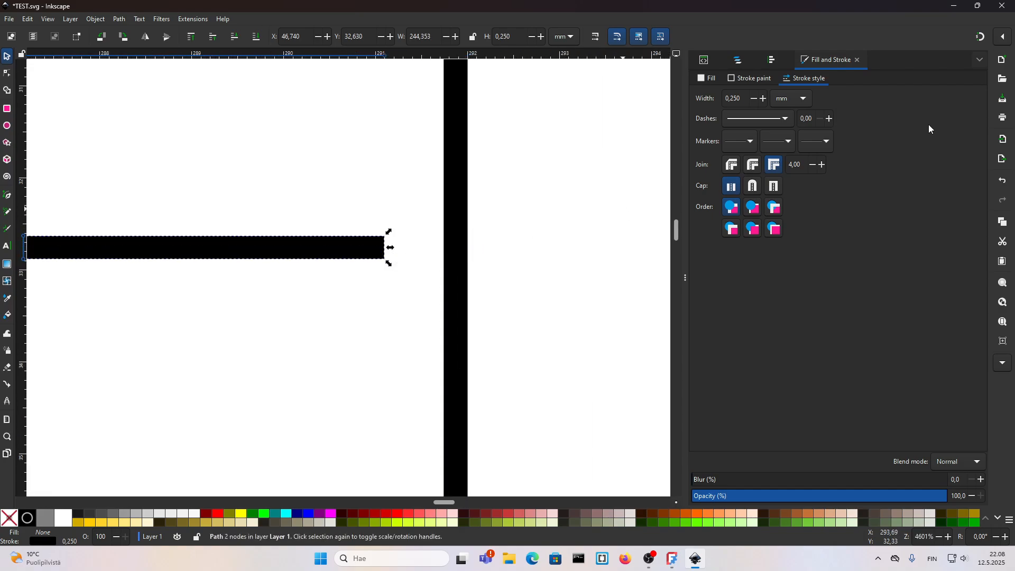
left_click(982, 40)
left_click_drag(390, 248, 462, 248)
left_click(413, 292)
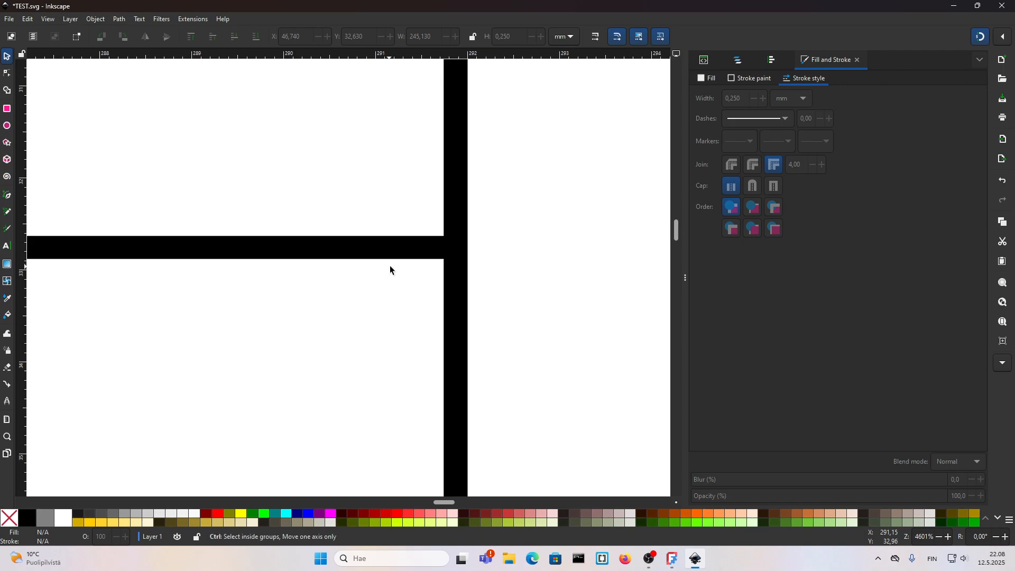
Step: Compare the layout with the reference template open in FreeCAD, then return to Inkscape
scroll(396, 268, "down", 8)
scroll(412, 274, "down", 4)
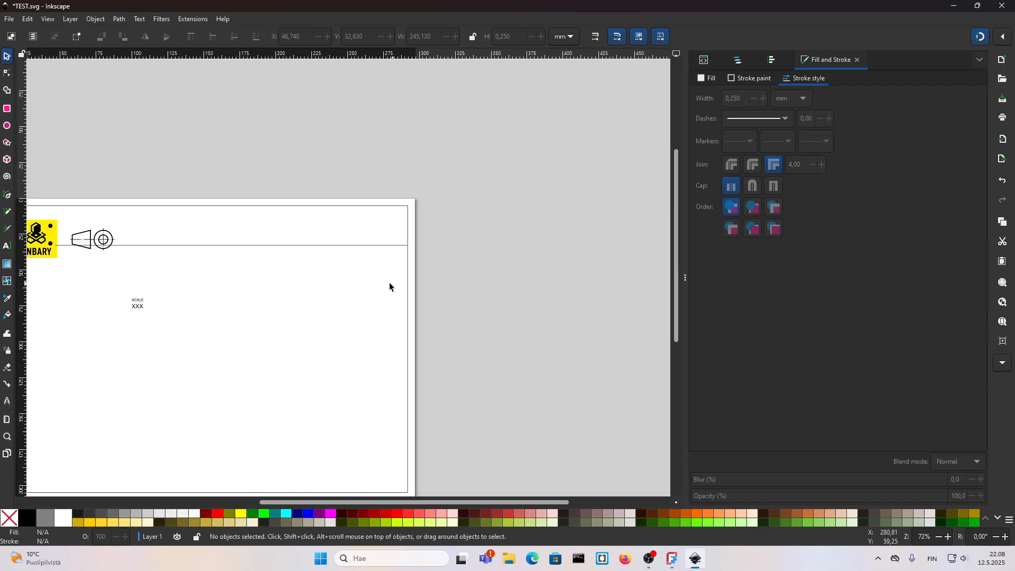
left_click_drag(317, 275, 444, 203)
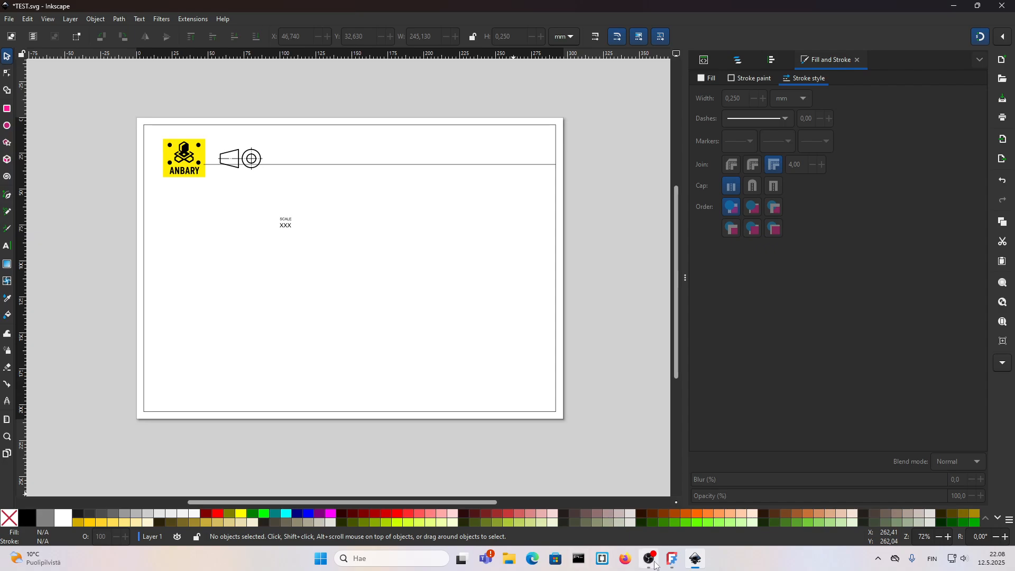
left_click(672, 560)
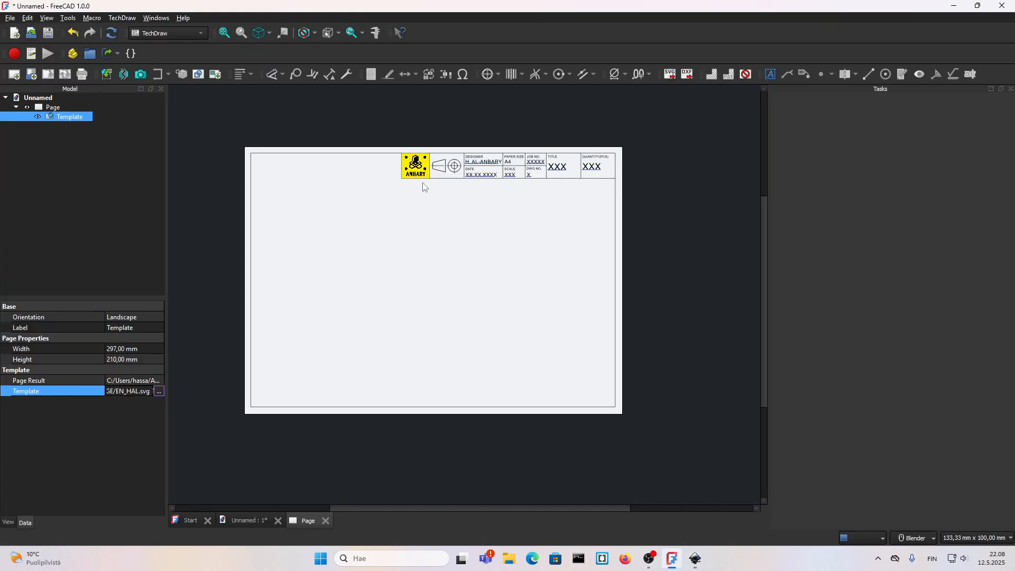
left_click(697, 565)
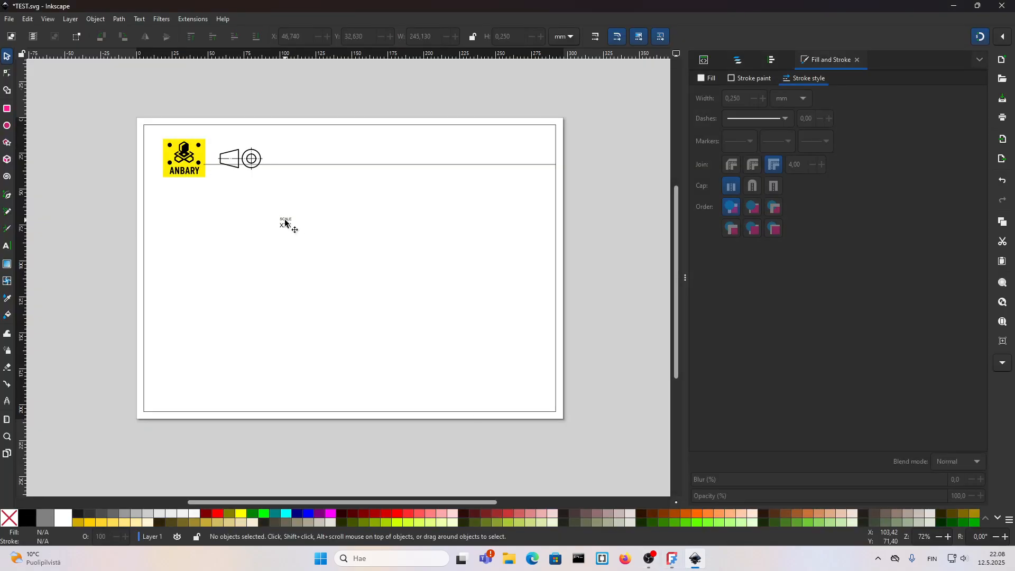
Step: Move the XXX text about 27 mm right and 4 mm down from the SCALE label
scroll(285, 225, "up", 3)
left_click_drag(293, 239, 404, 254)
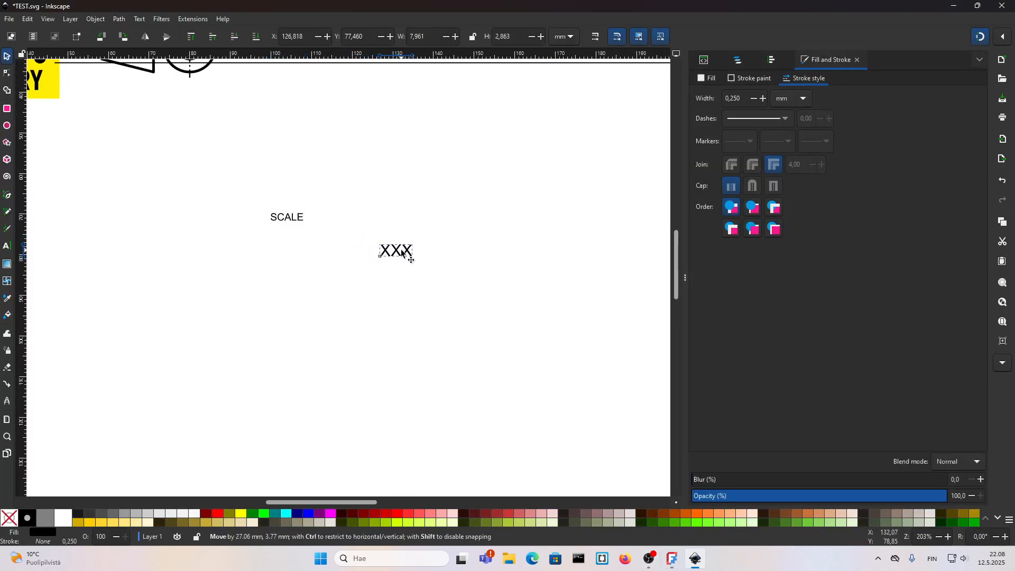
left_click(364, 235)
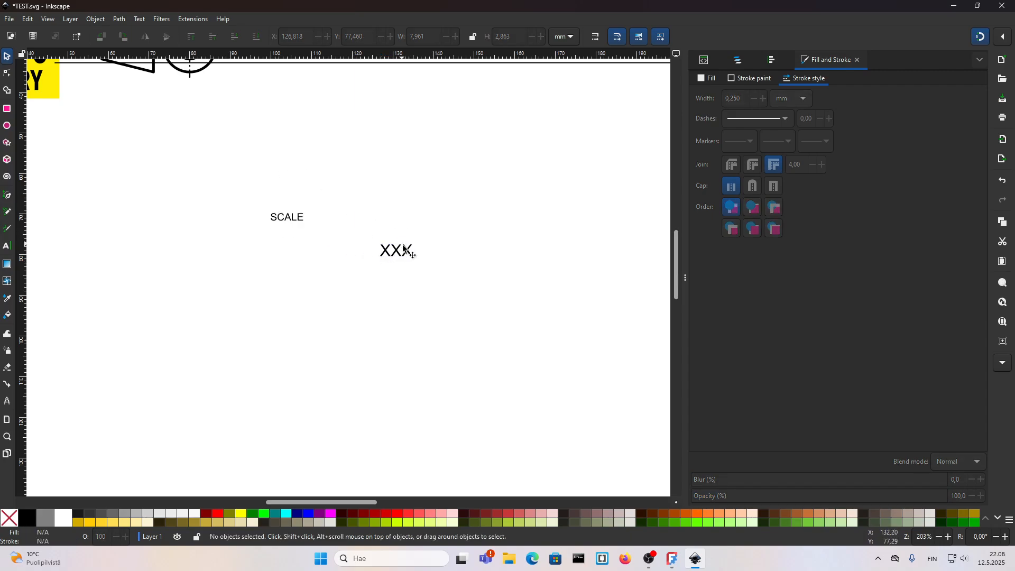
Step: Align the XXX text's left edge with the SCALE label using Align and Distribute relative to the last selected object
left_click(772, 61)
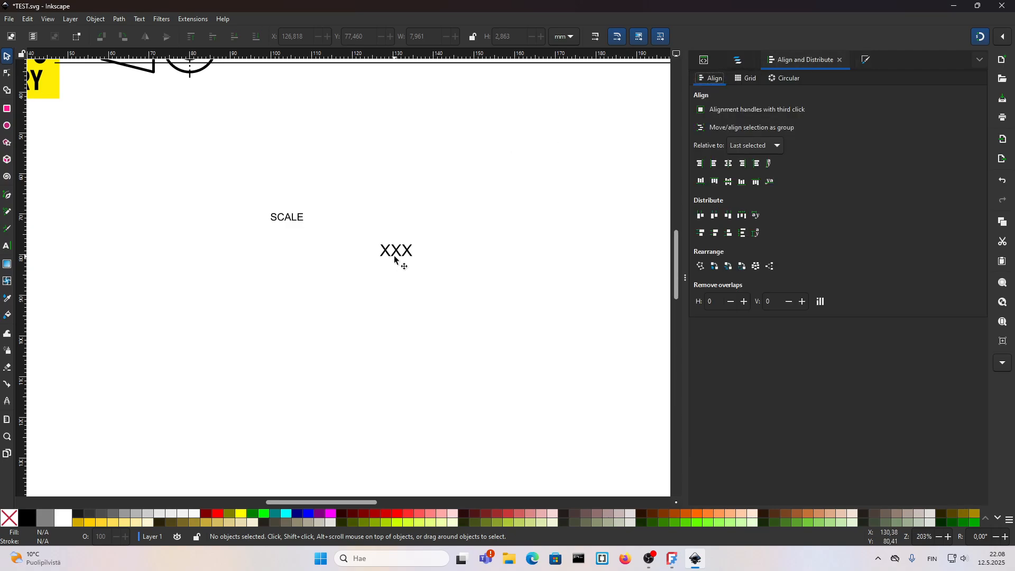
left_click(764, 147)
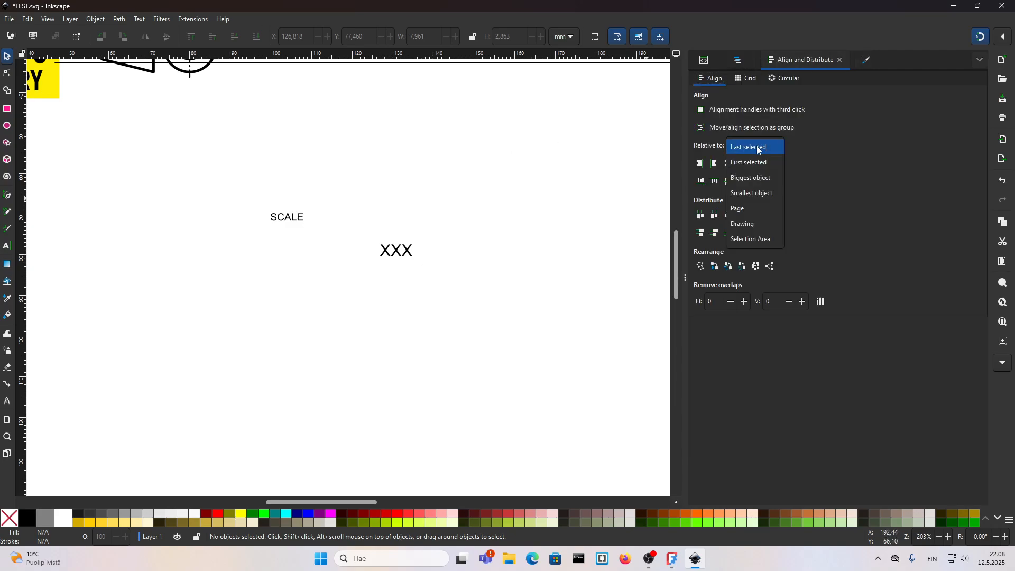
left_click(744, 150)
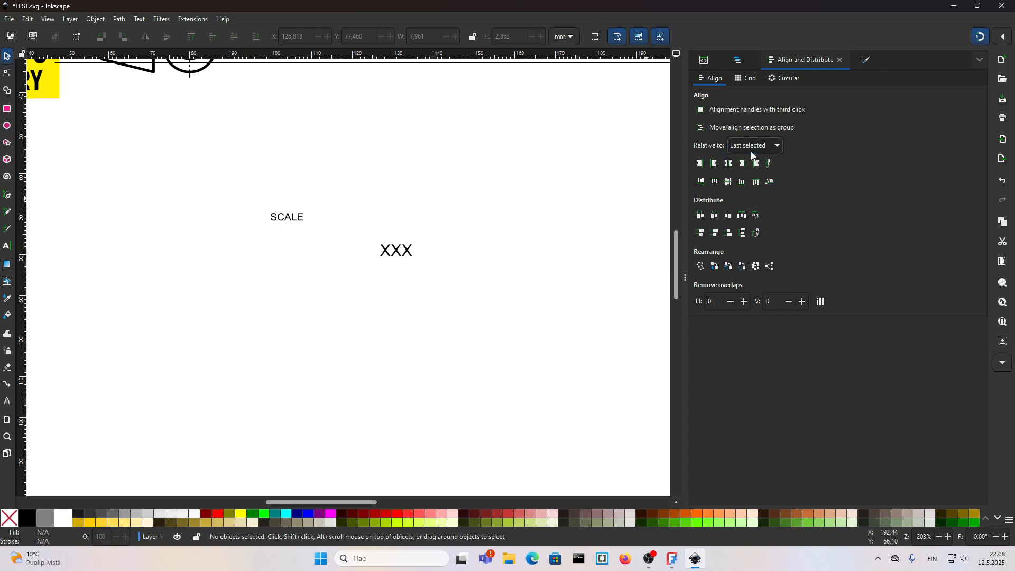
left_click(400, 251)
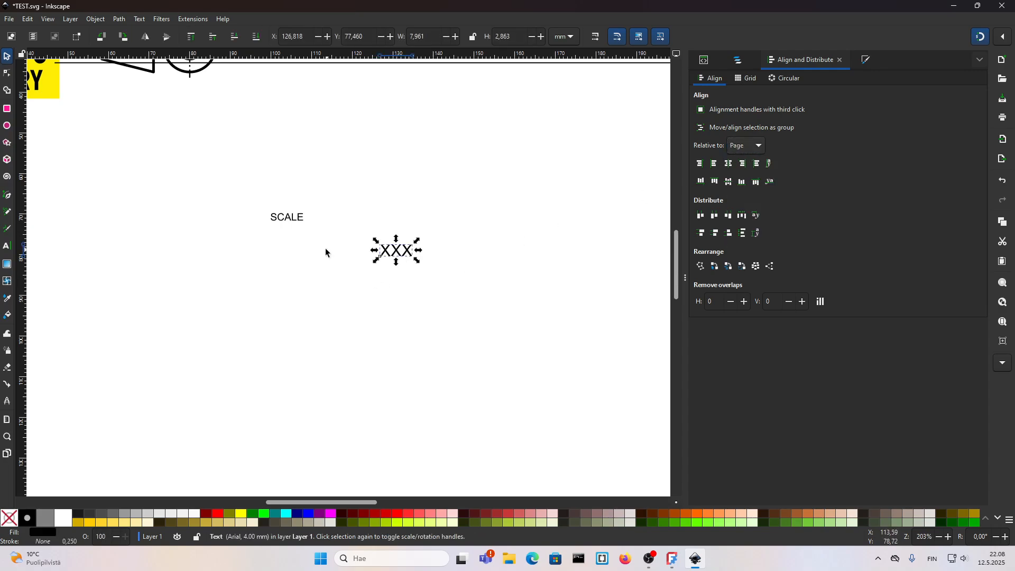
left_click(296, 219, "shift")
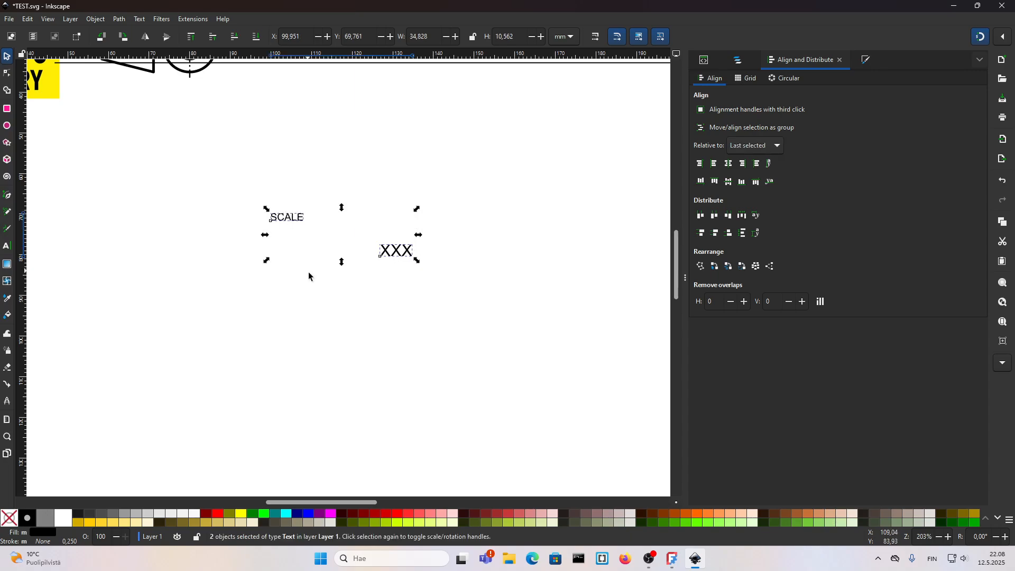
left_click(714, 164)
left_click(319, 310)
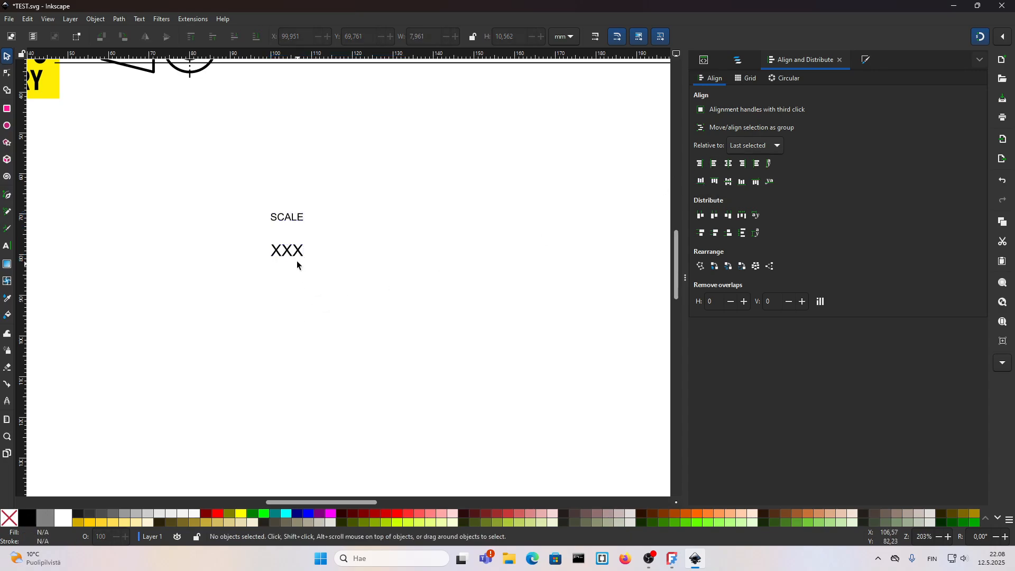
Step: Move the XXX text back to the right of SCALE and align both texts on the same horizontal line
left_click_drag(297, 263, 407, 263)
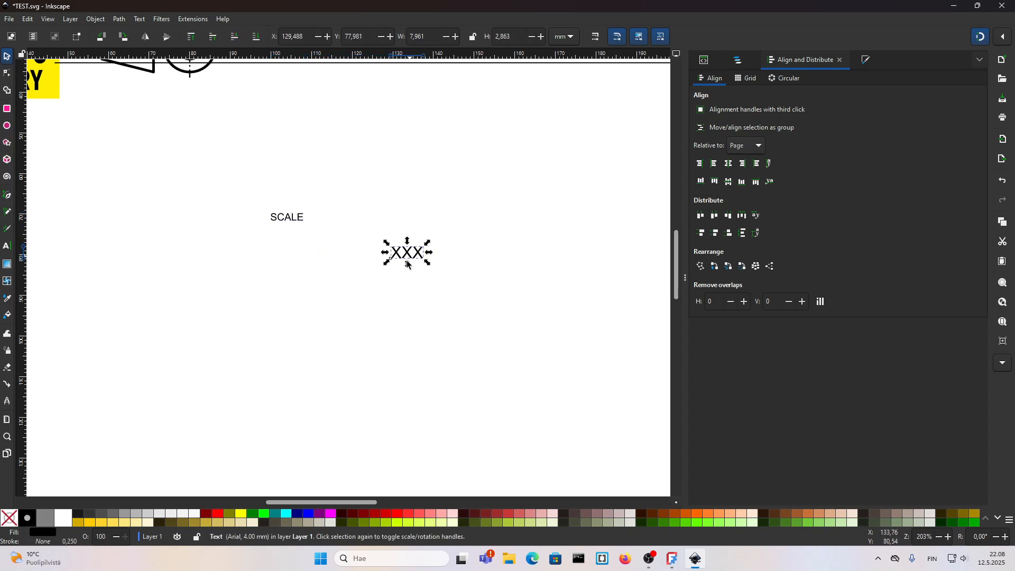
left_click(302, 220, "shift")
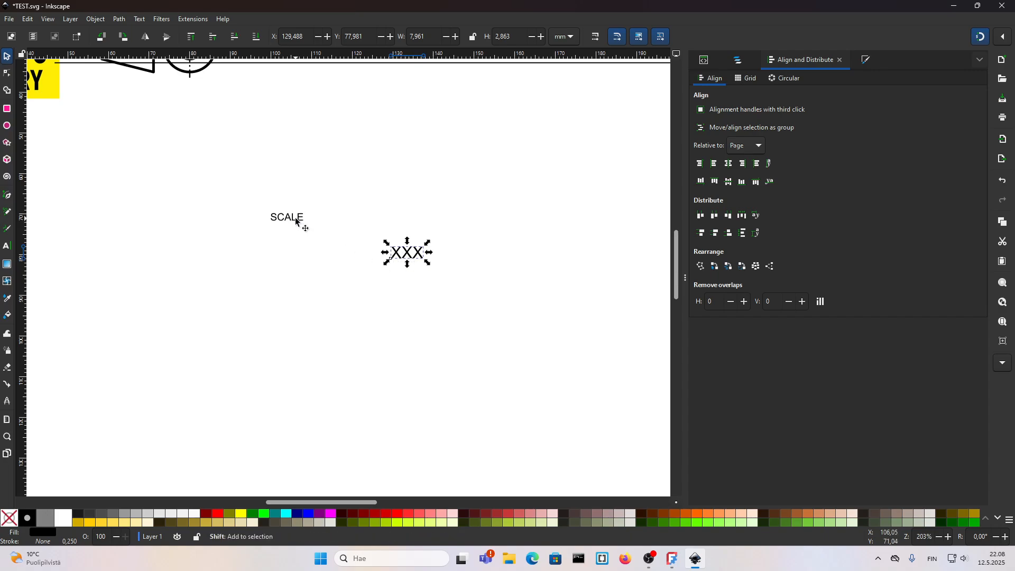
left_click(714, 183)
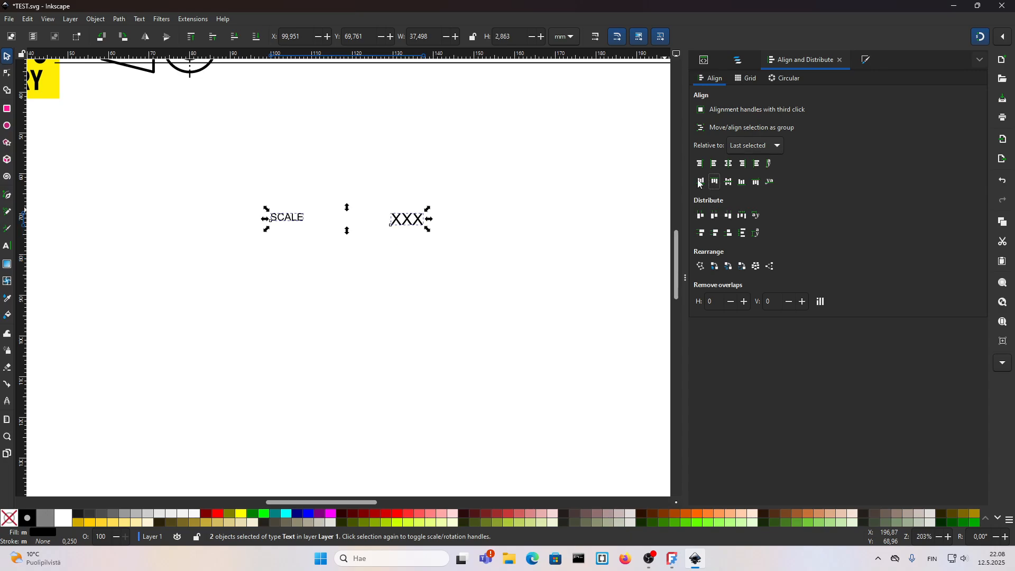
left_click(350, 288)
scroll(345, 221, "down", 3)
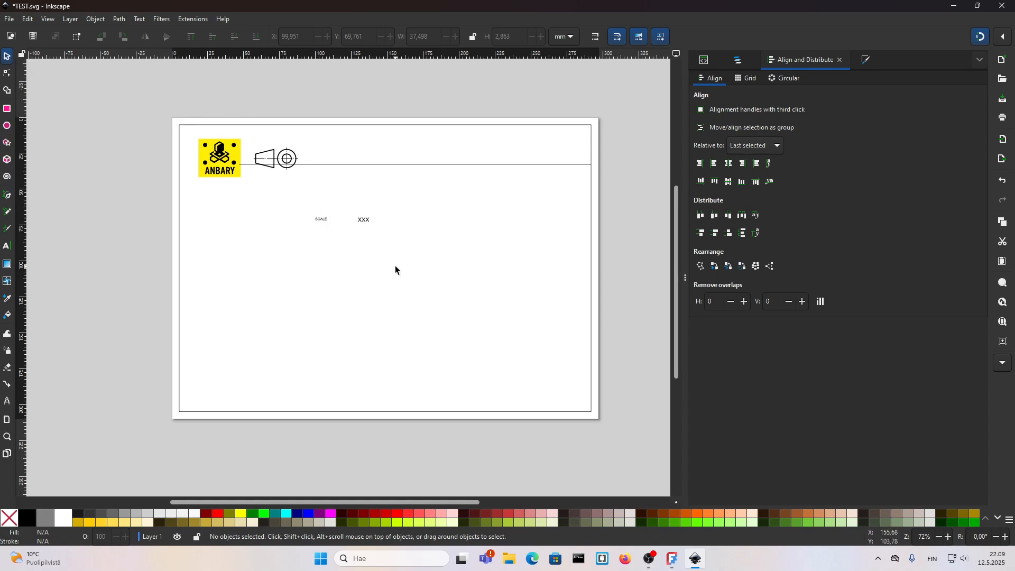
Step: Compare the layout with the reference template in FreeCAD, then return to Inkscape
left_click(674, 564)
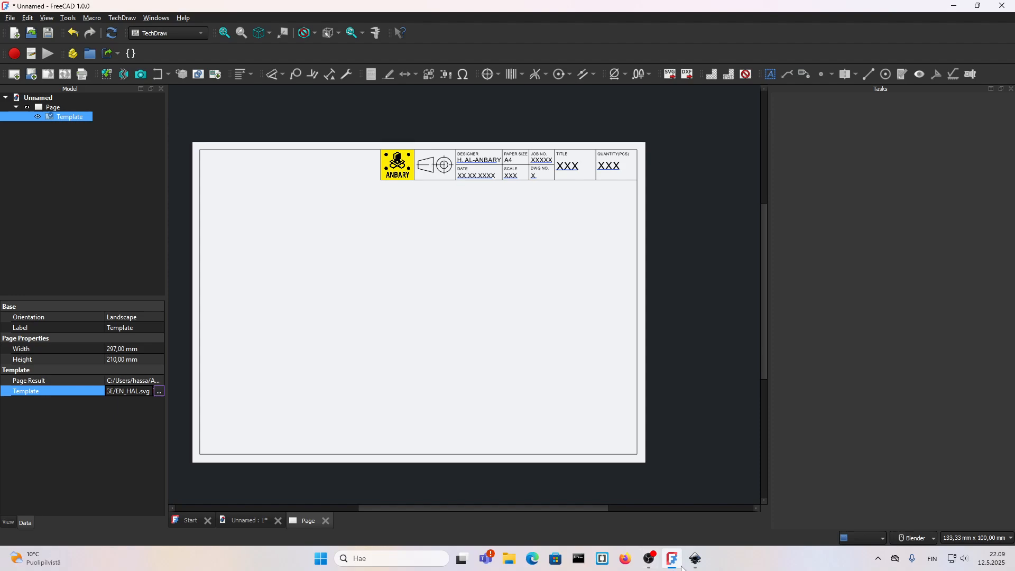
mouse_move(680, 567)
left_click(697, 565)
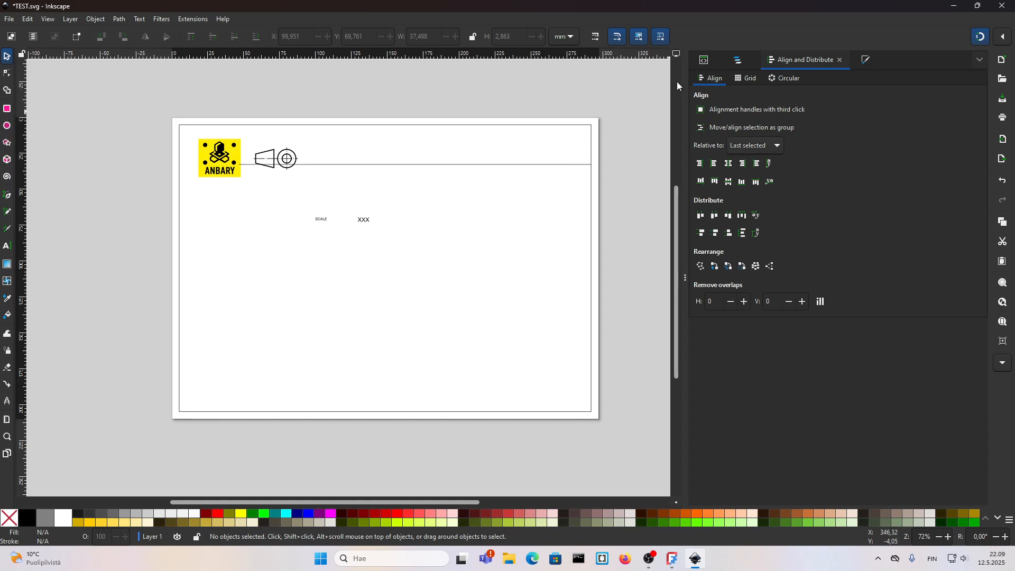
Step: Open the layers list, expand Layer 1, and add three new layers above it
left_click(738, 61)
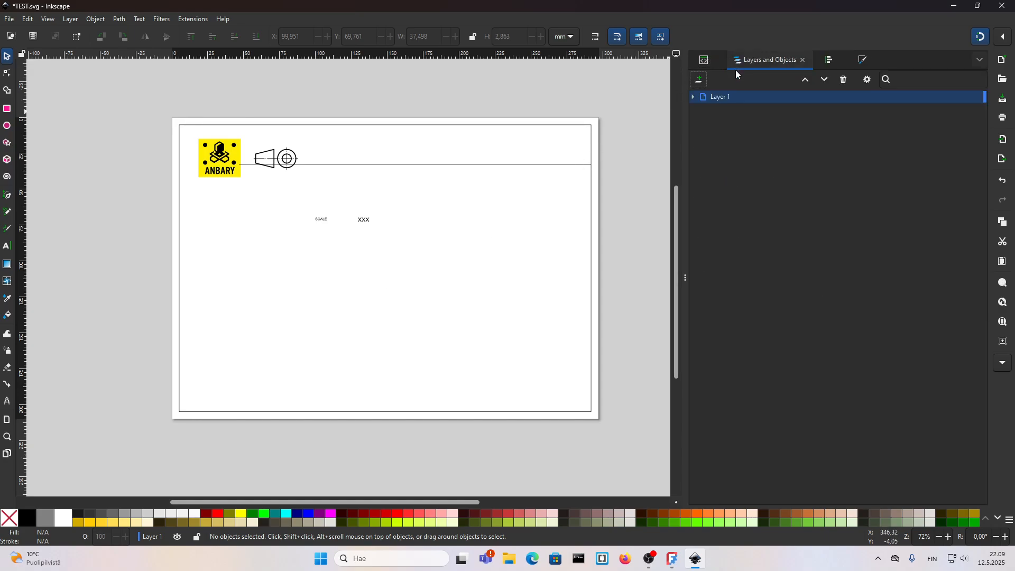
left_click(693, 97)
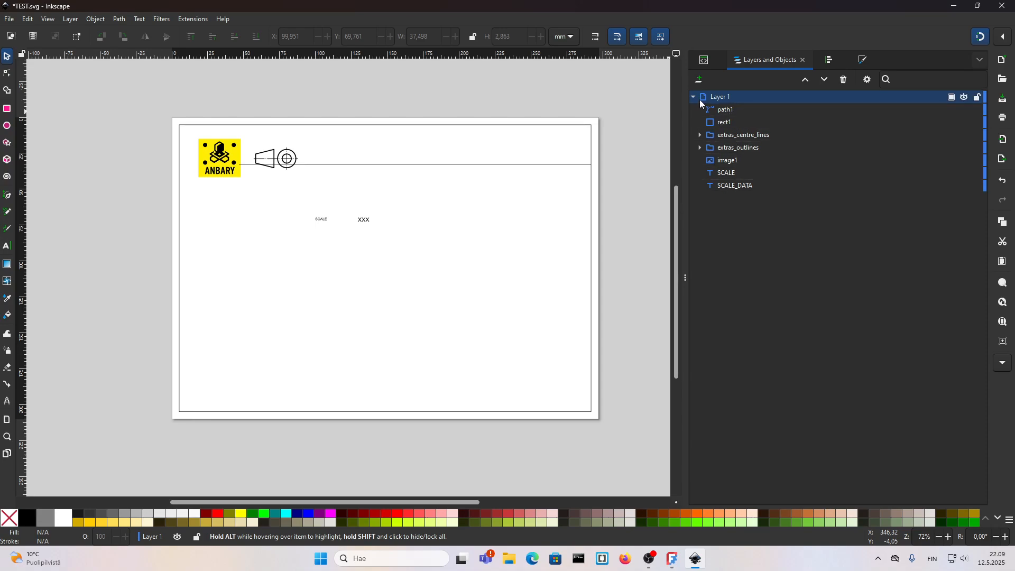
left_click(700, 80)
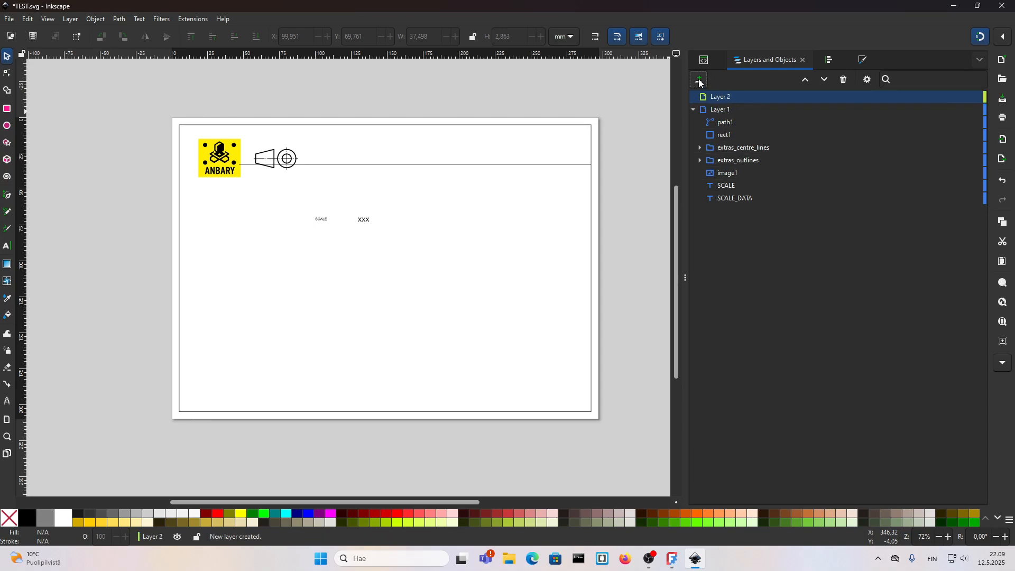
left_click(700, 81)
left_click(699, 80)
Step: Rename Layer 1 as LABEL
left_click(719, 138)
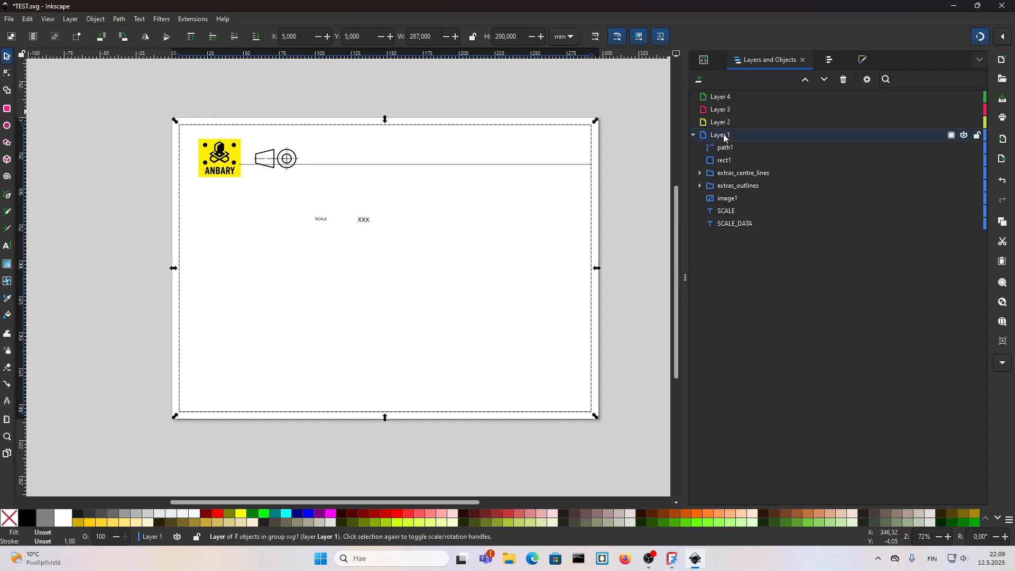
double_click(724, 136)
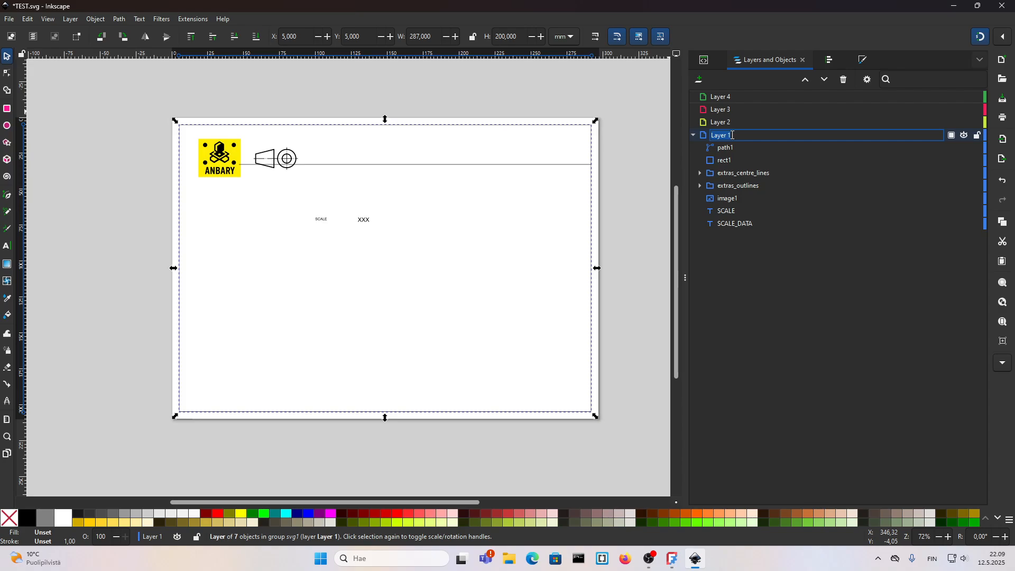
type("LABEL")
double_click(733, 122)
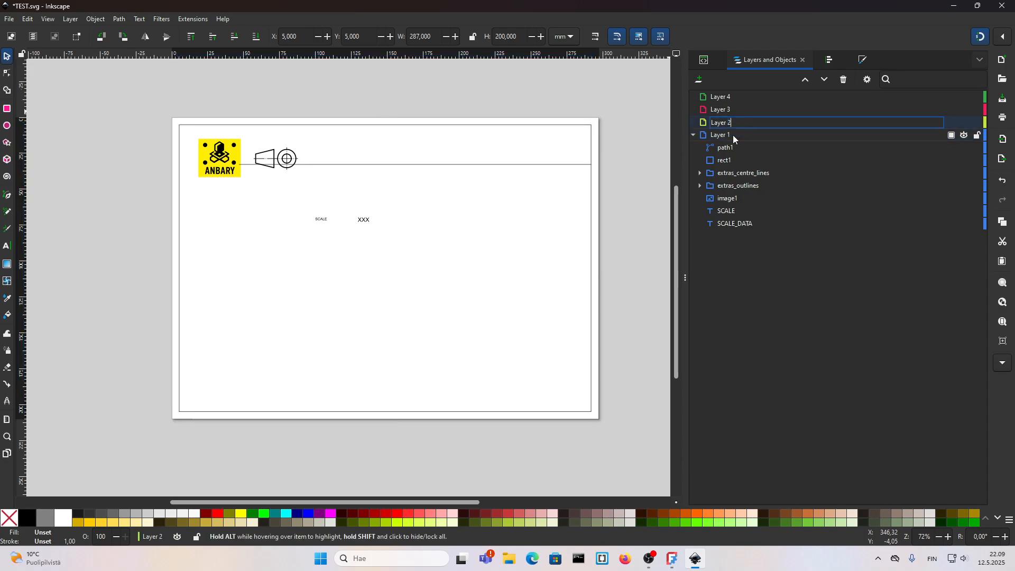
double_click(733, 135)
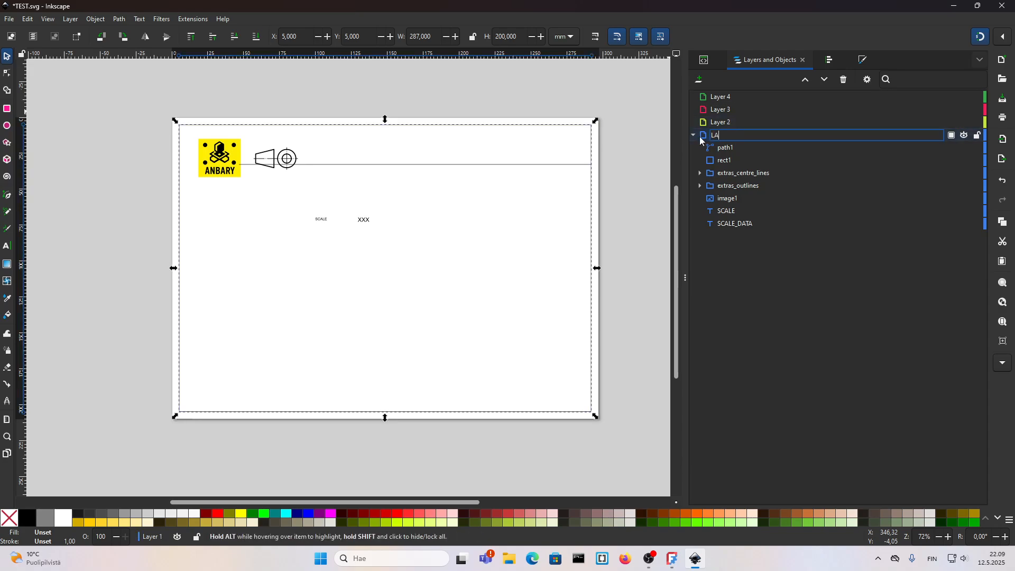
type("LABEL")
key("Return")
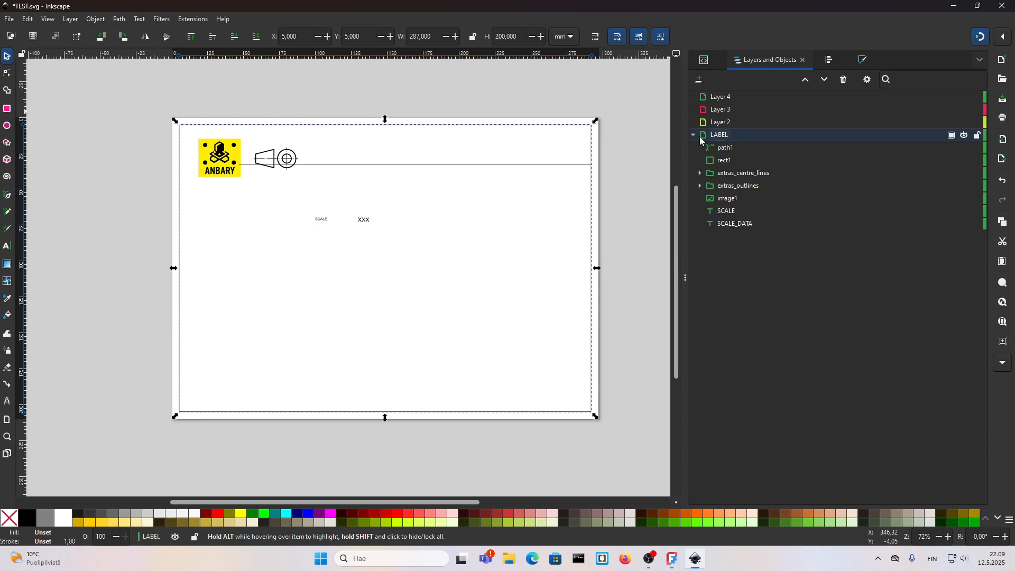
Step: Rename Layer 2 as LABEL_DATA
double_click(726, 123)
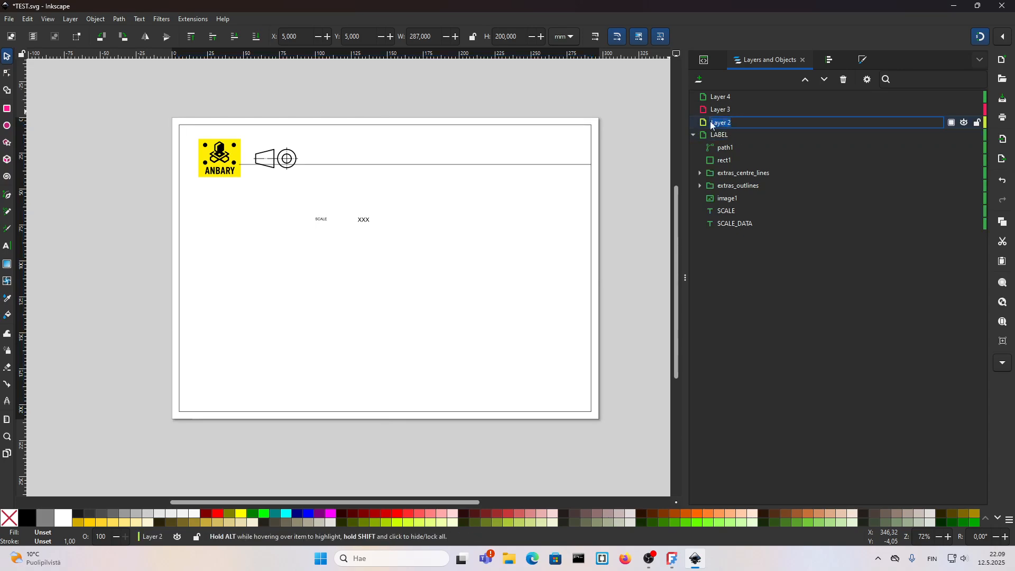
key("BackSpace")
type("LABEL_DATE")
key("Return")
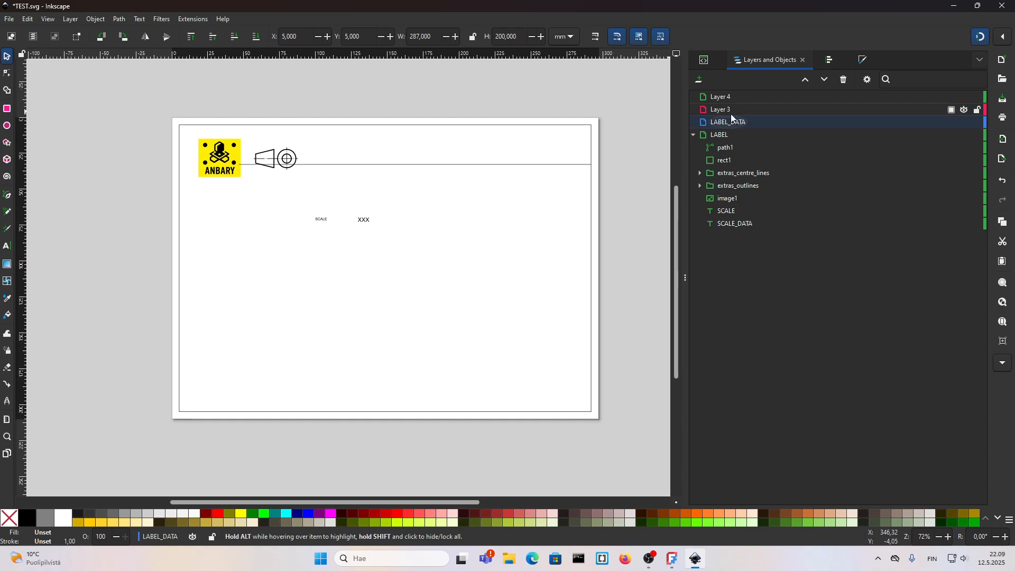
Step: Rename Layer 3 as IMAGE
double_click(729, 109)
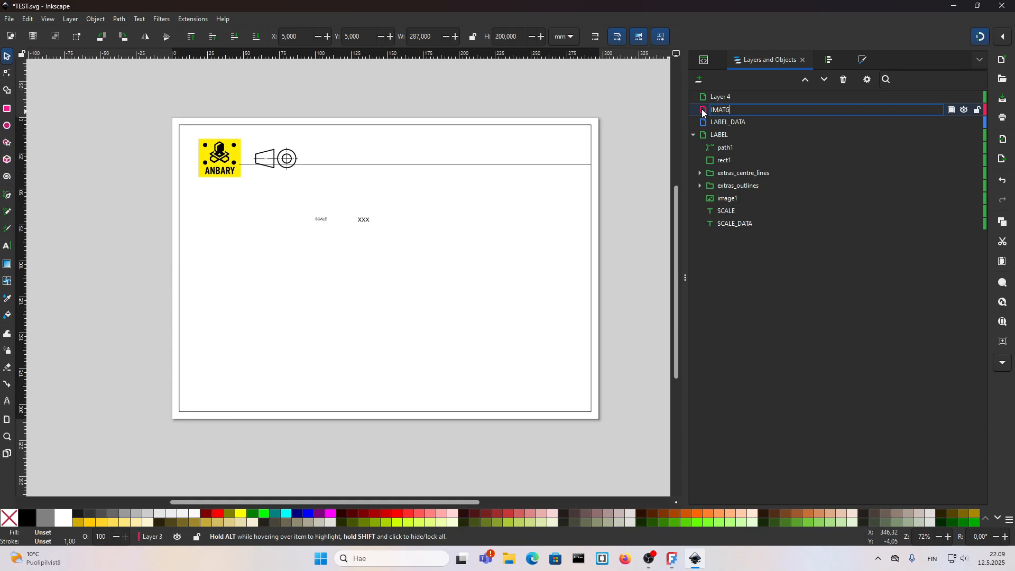
type("GE")
left_click(727, 99)
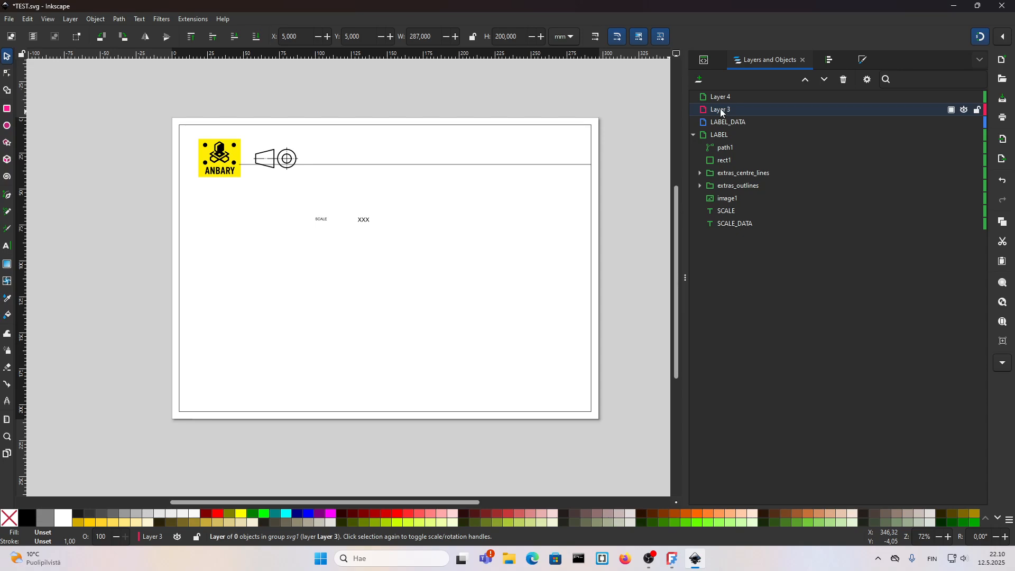
double_click(727, 110)
key("BackSpace")
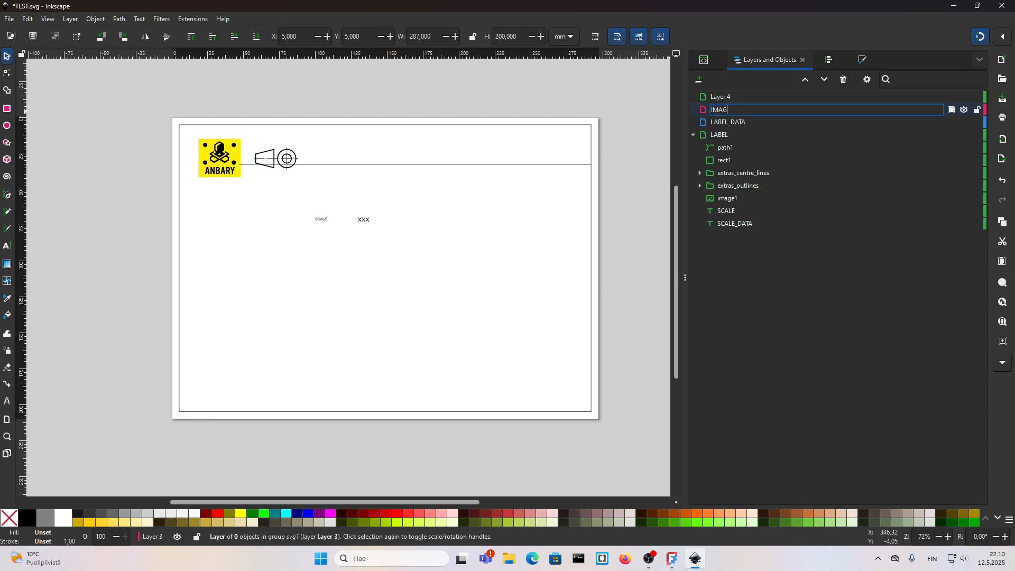
left_click(726, 99)
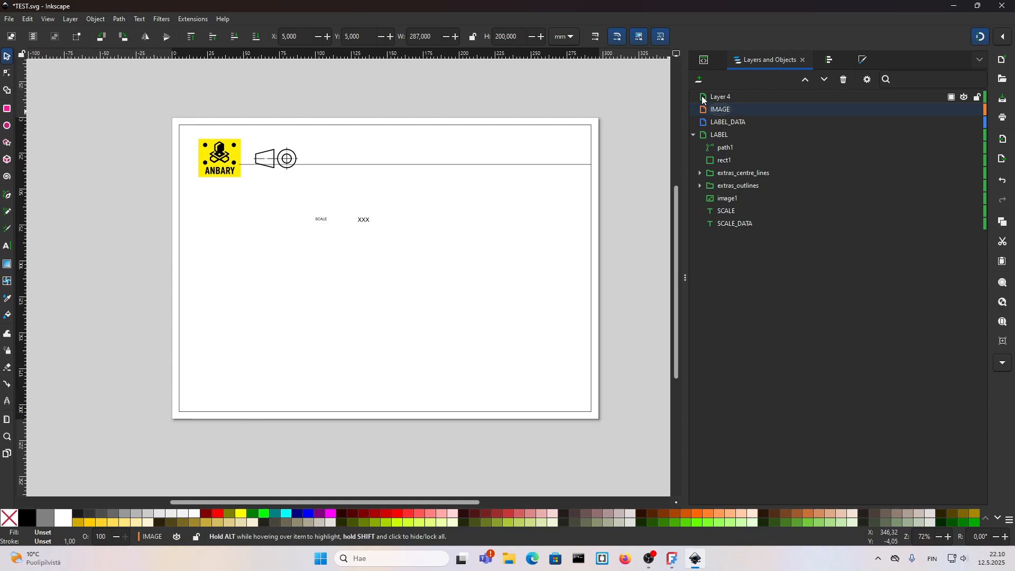
Step: Rename Layer 4 as LINES
double_click(727, 99)
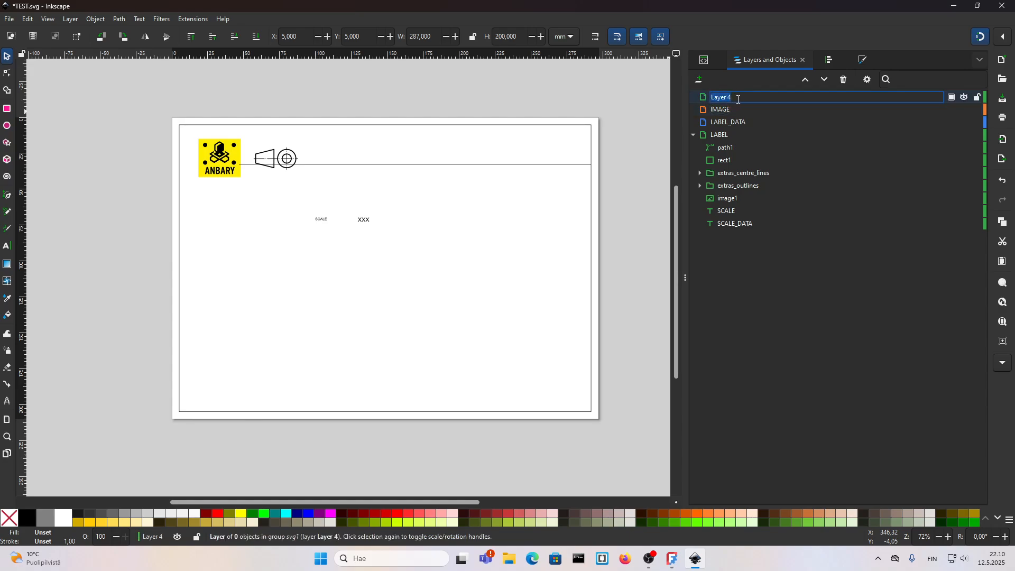
type("LINES")
key("Return")
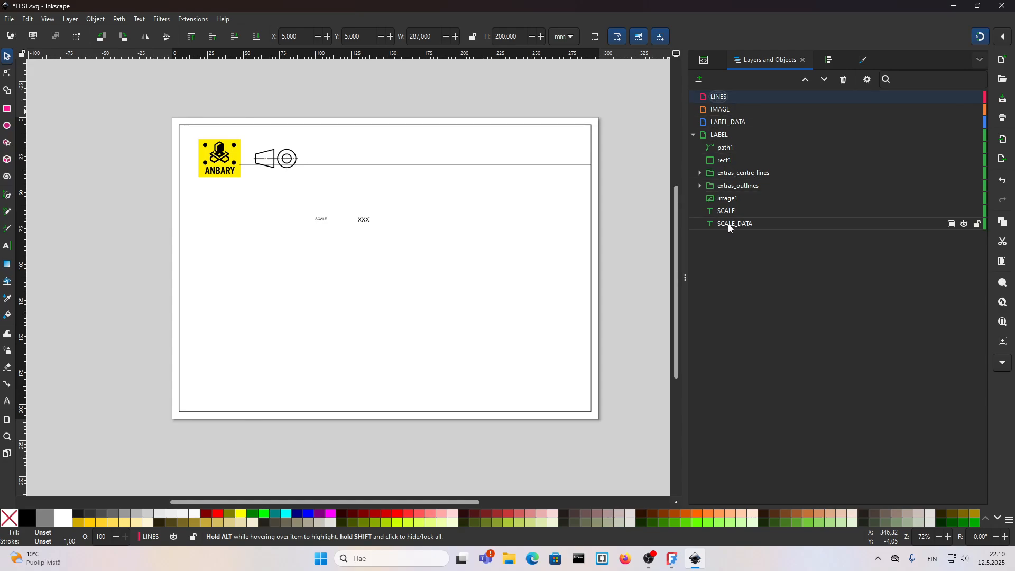
Step: Move the SCALE_DATA text into the LABEL_DATA layer and drag the SCALE text to the bottom of the list
left_click_drag(725, 223, 733, 121)
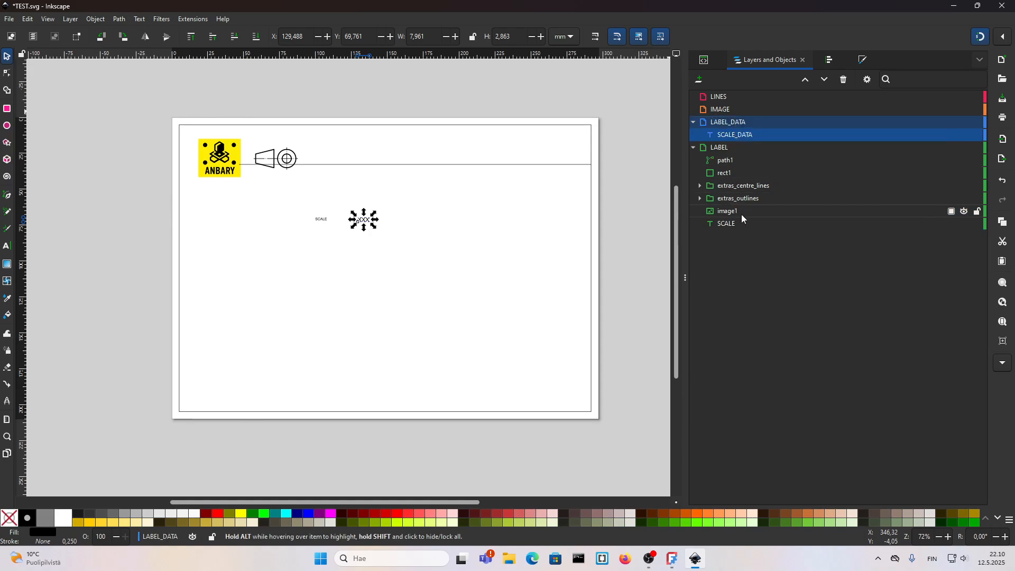
left_click(726, 224)
left_click_drag(725, 226, 744, 263)
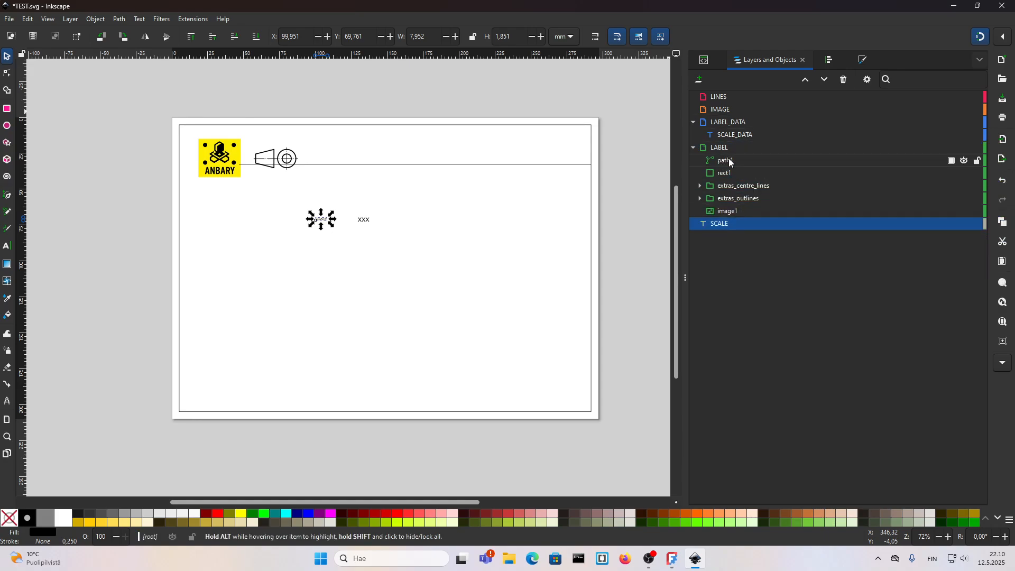
Step: Move the border rectangle and title-block line into the LINES layer
left_click(735, 172)
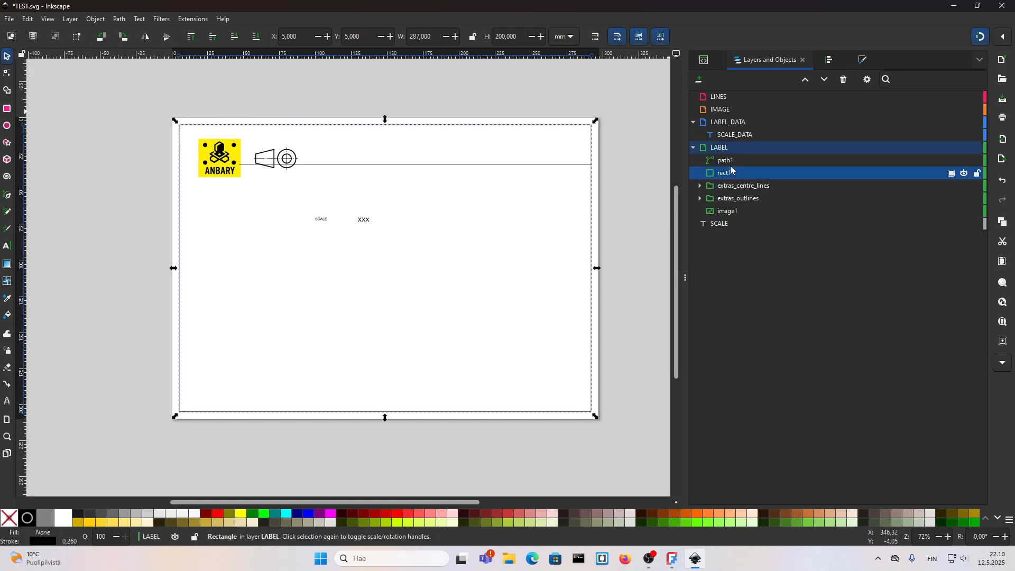
left_click(730, 161, "shift")
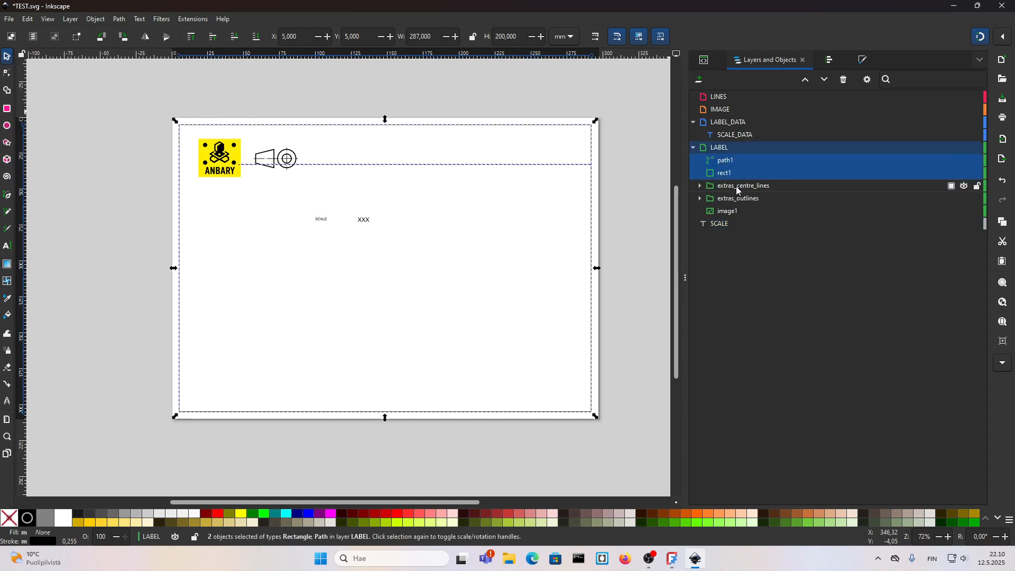
left_click_drag(728, 163, 735, 97)
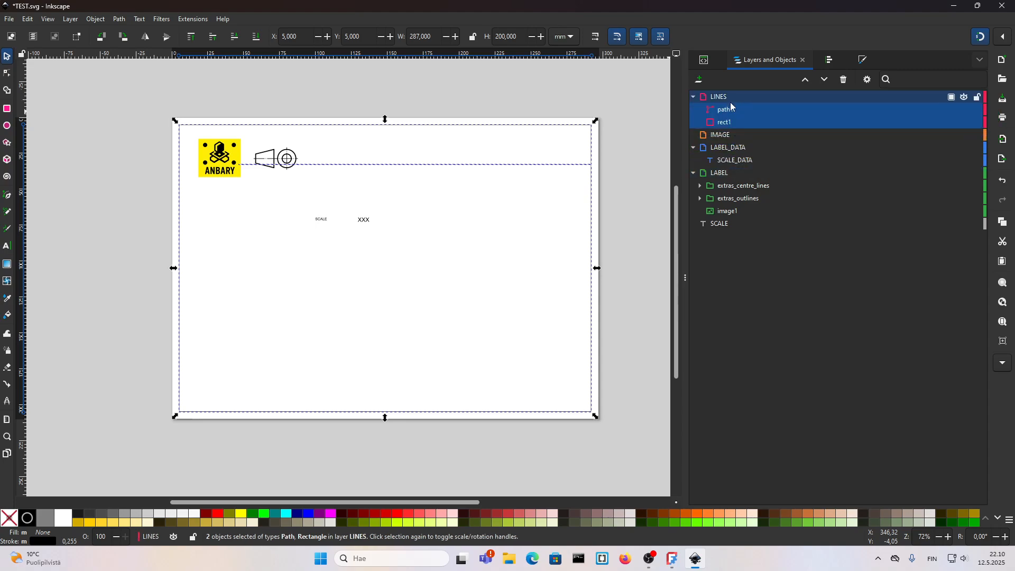
Step: Move the logo image and the projection symbol groups into the IMAGE layer
left_click(749, 212)
left_click(740, 201, "shift")
left_click(739, 185, "shift")
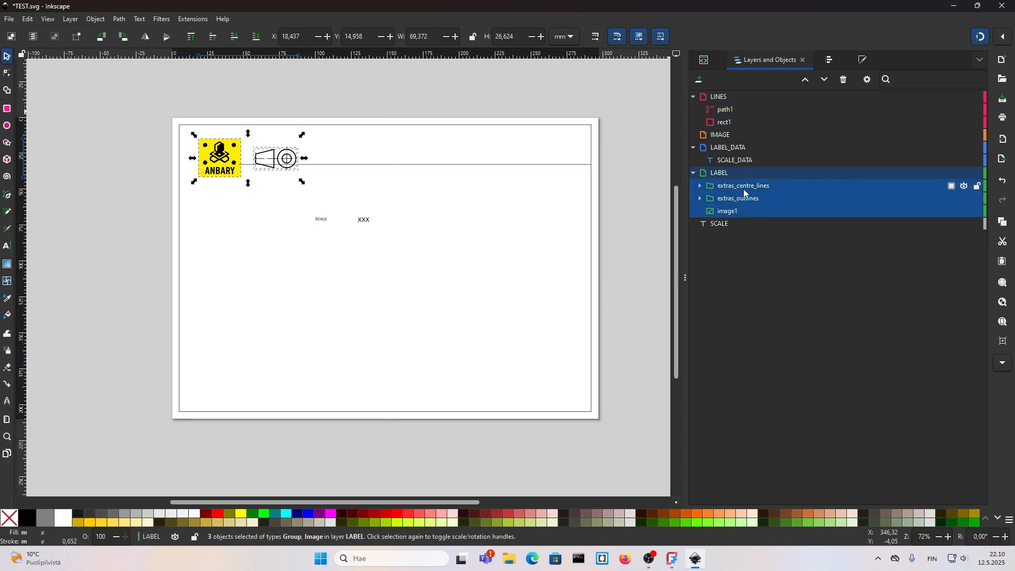
left_click_drag(738, 186, 736, 134)
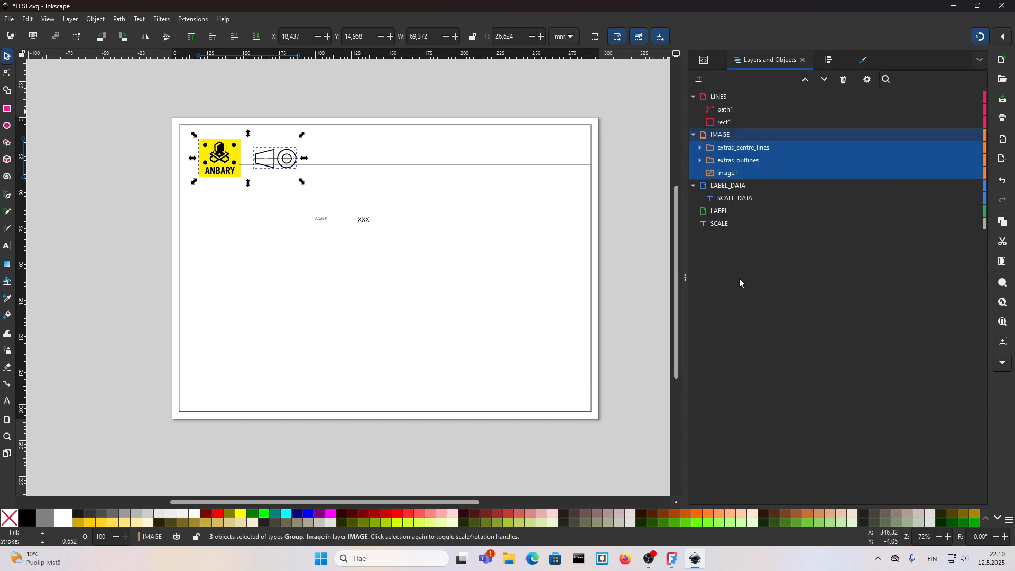
Step: Move the SCALE text into the LABEL layer
left_click(694, 186)
left_click(694, 136)
left_click(693, 97)
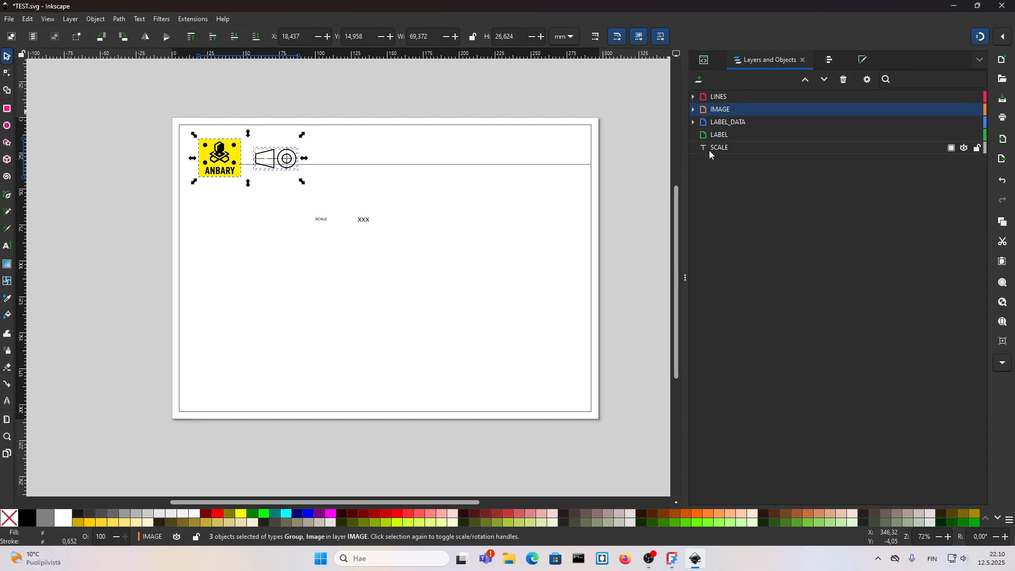
left_click(714, 136)
left_click(421, 295)
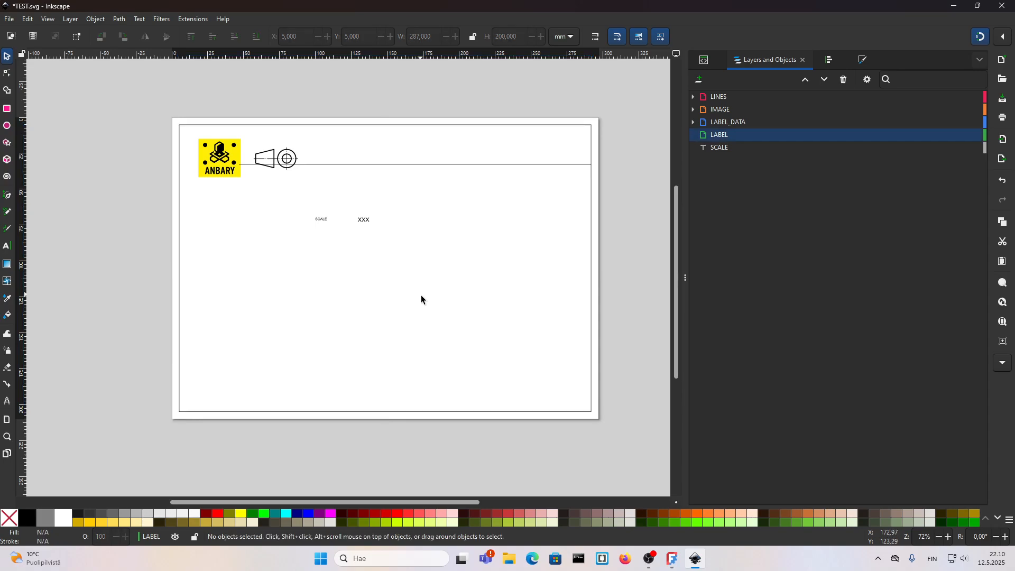
left_click(718, 148)
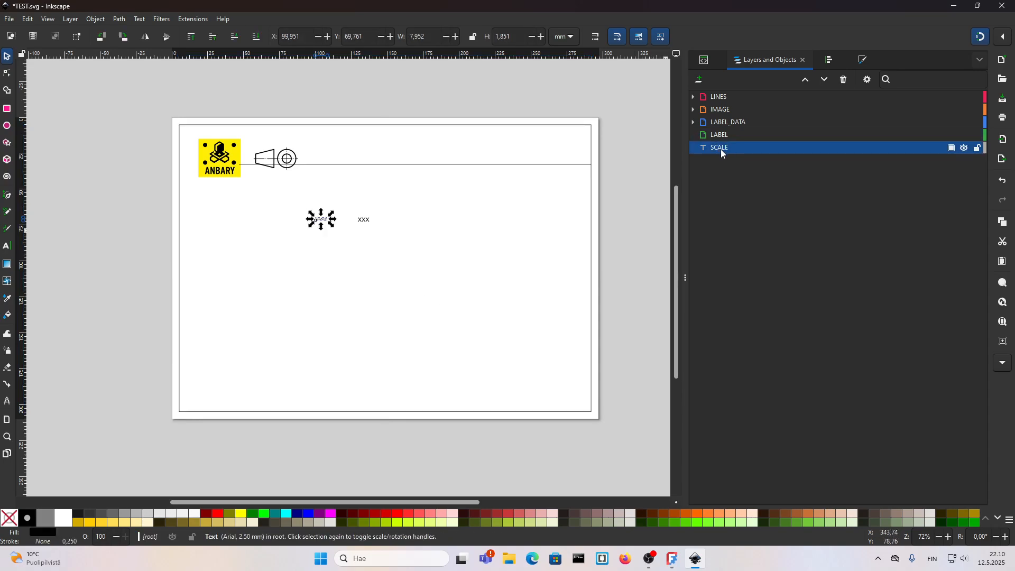
mouse_move(721, 149)
left_mouse_down()
mouse_move(737, 139)
mouse_move(732, 112)
mouse_move(725, 139)
left_mouse_up()
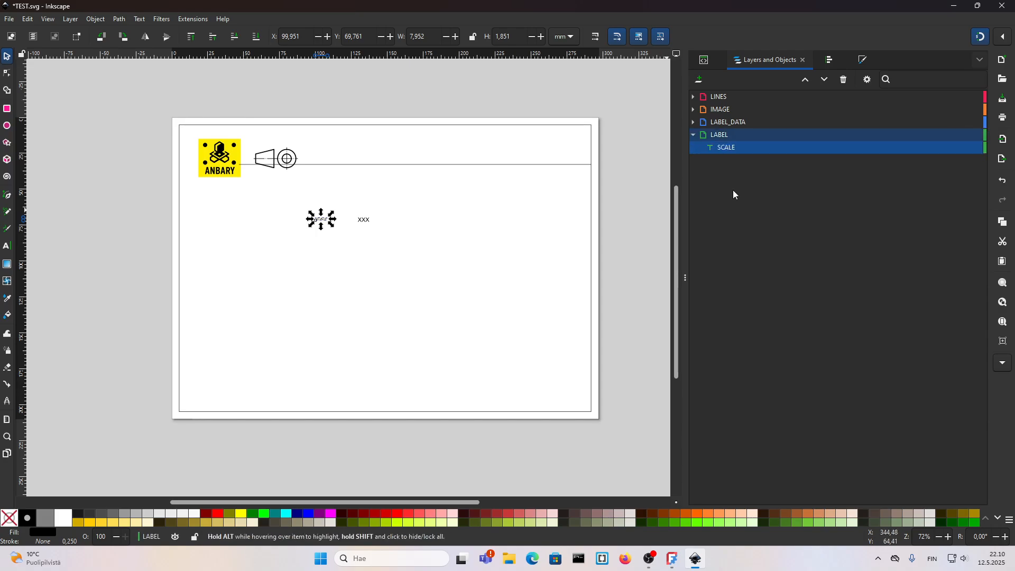
left_click(693, 135)
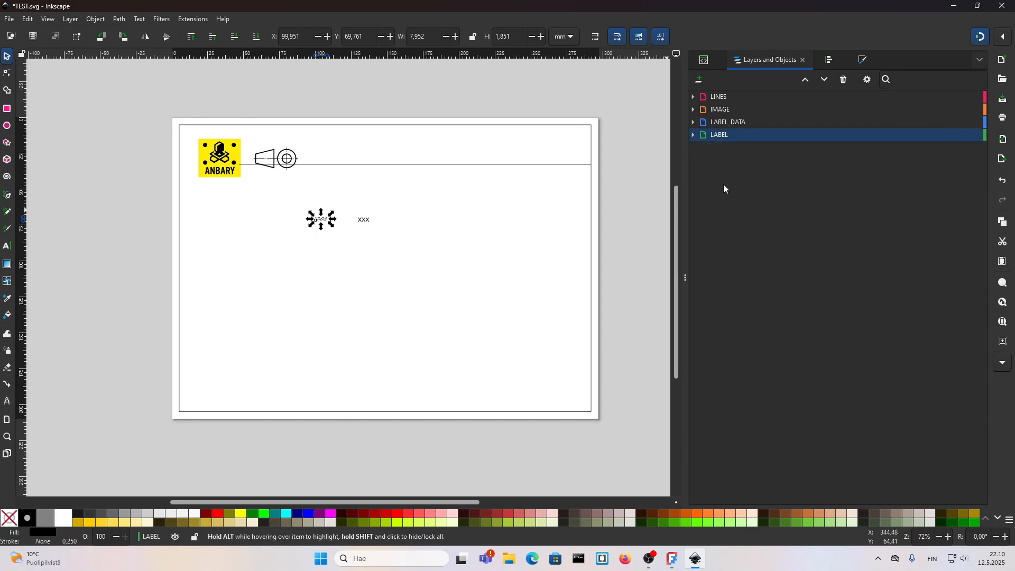
left_click(366, 278)
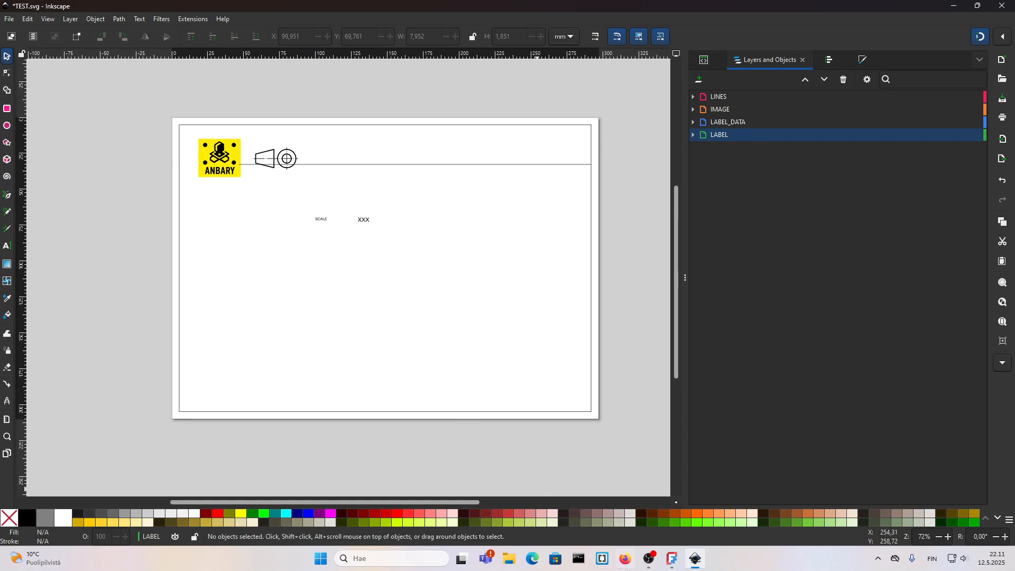
Step: Switch to FreeCAD and load TEST.svg as the TechDraw page's template file
left_click(672, 559)
left_click(160, 391)
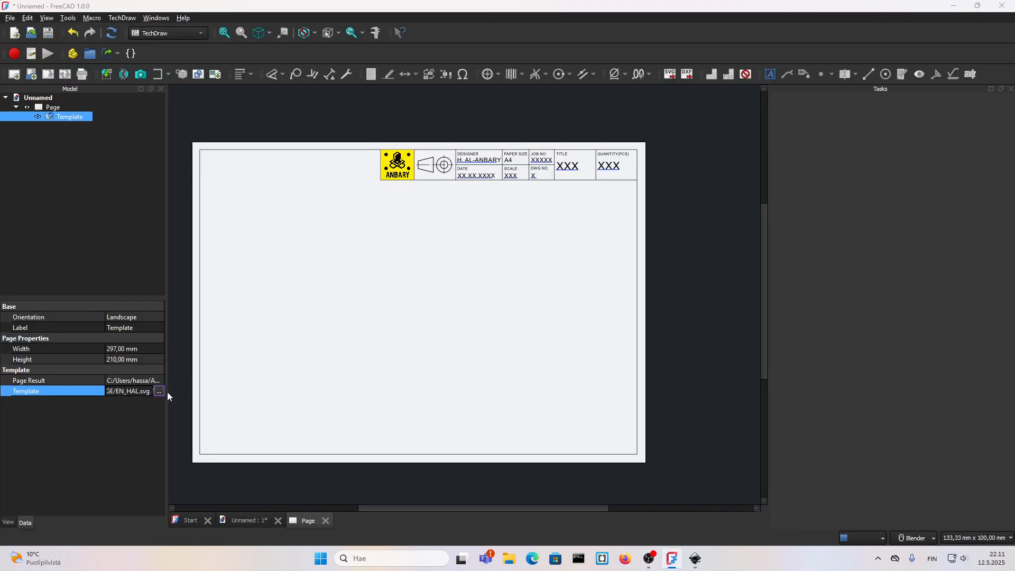
left_click(410, 213)
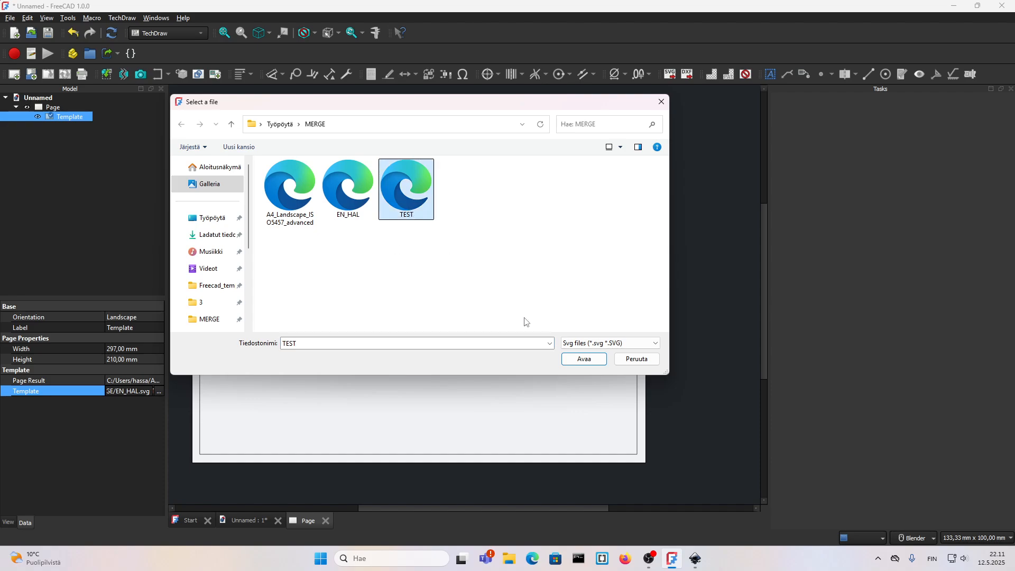
left_click(694, 560)
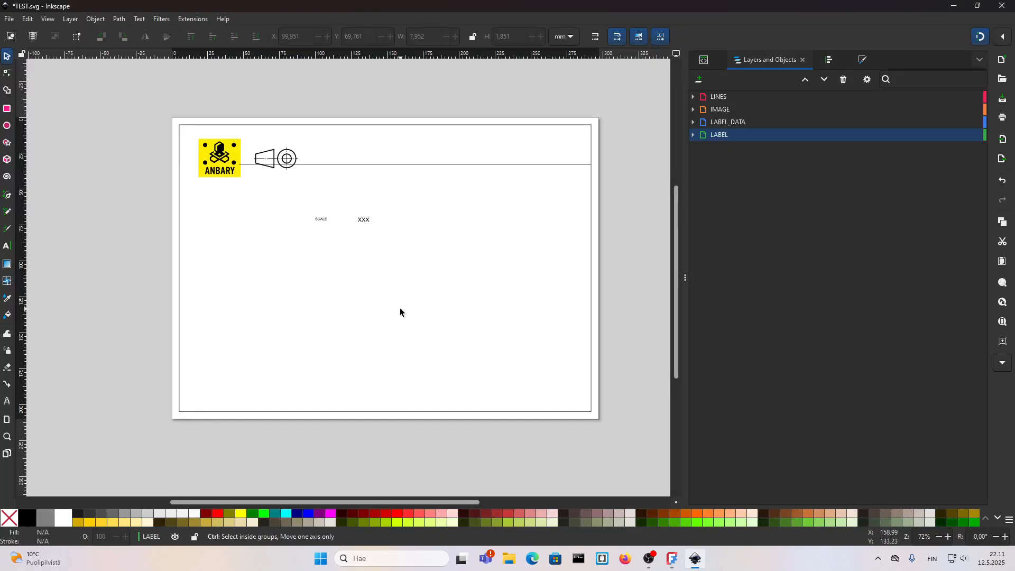
left_click(673, 559)
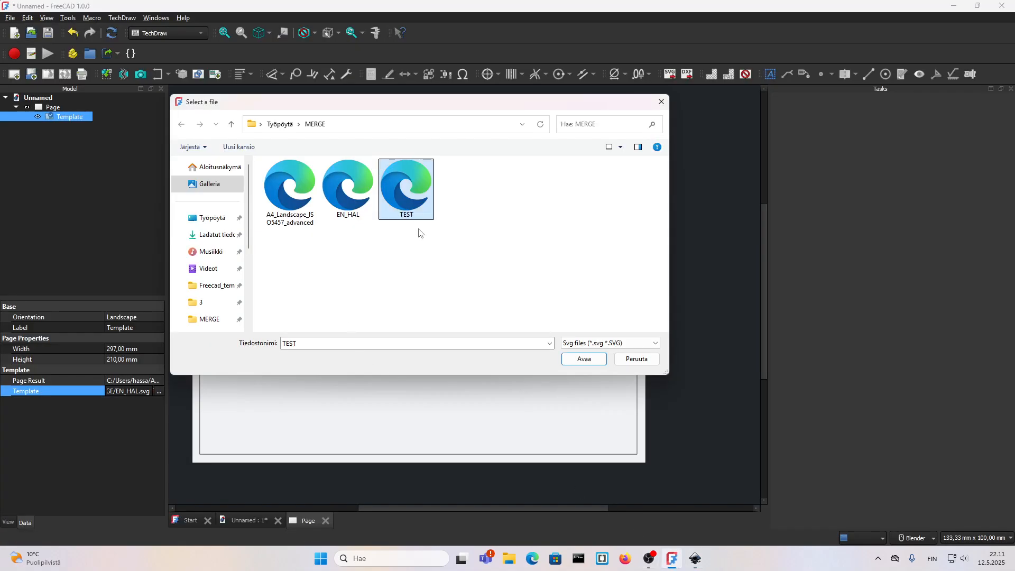
left_click(584, 358)
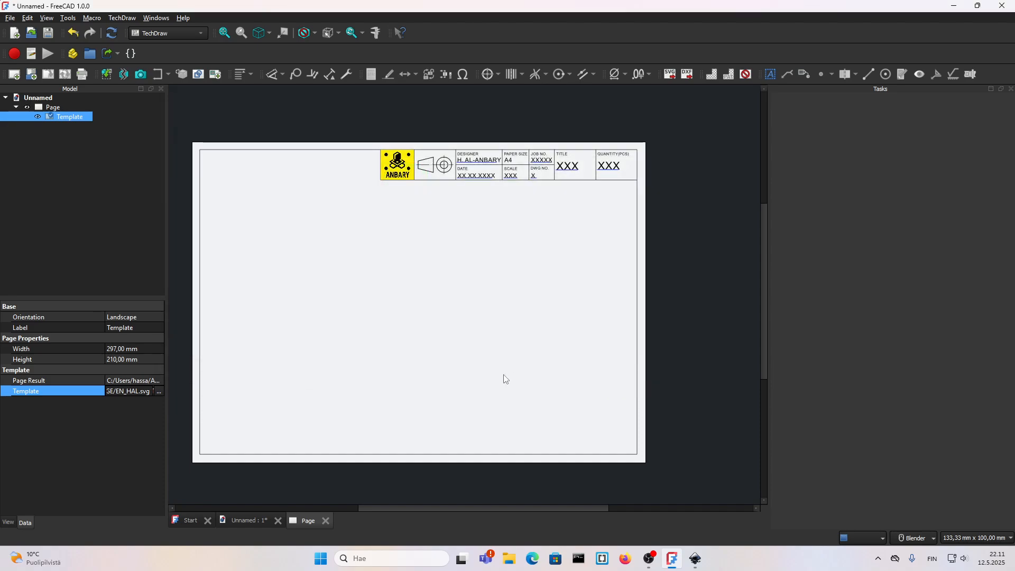